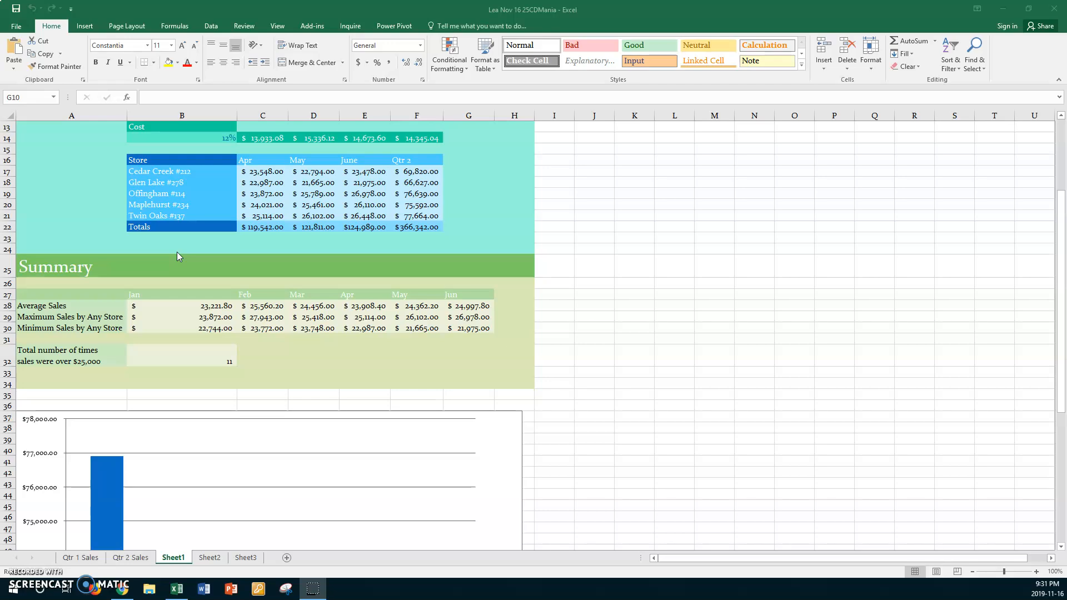
- Rename Sheet2 as Quarter 1 Sales Charts
left_click(210, 558)
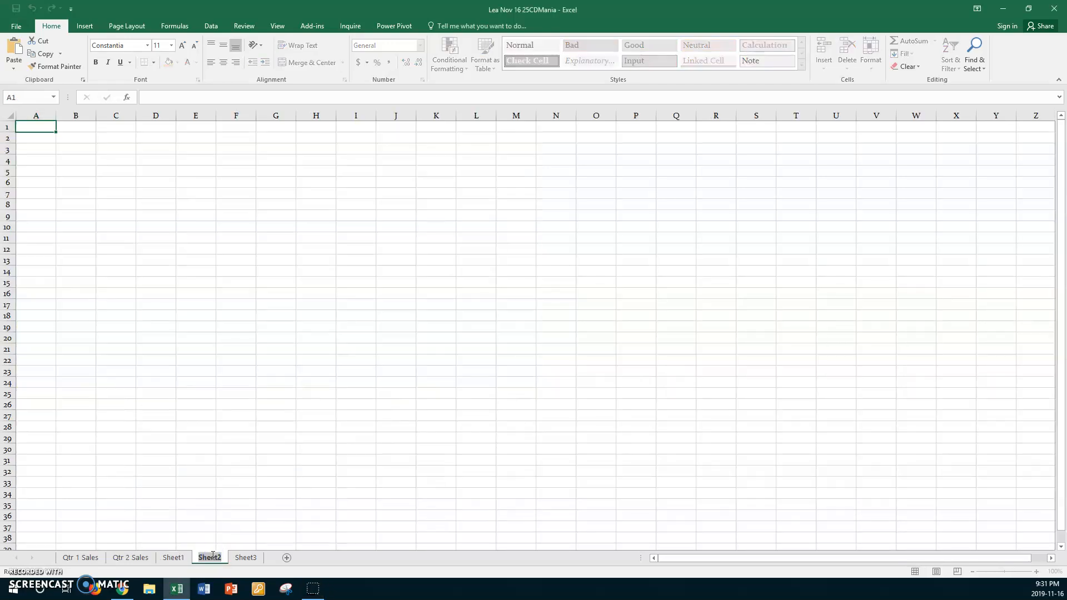
type("Quarter 1 Sales charts")
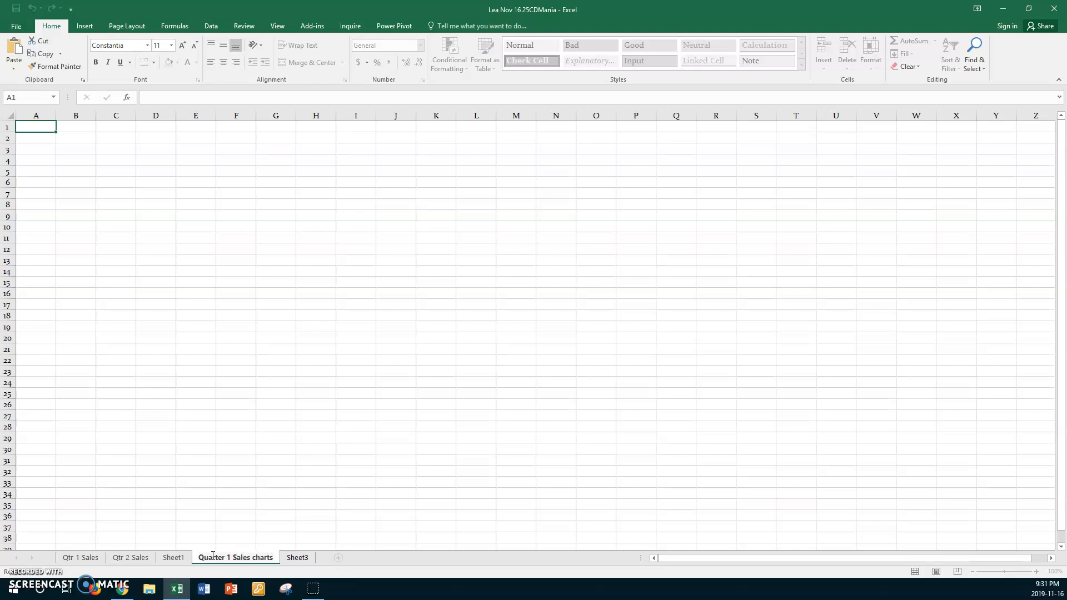
left_click(254, 555)
type("C")
key("Return")
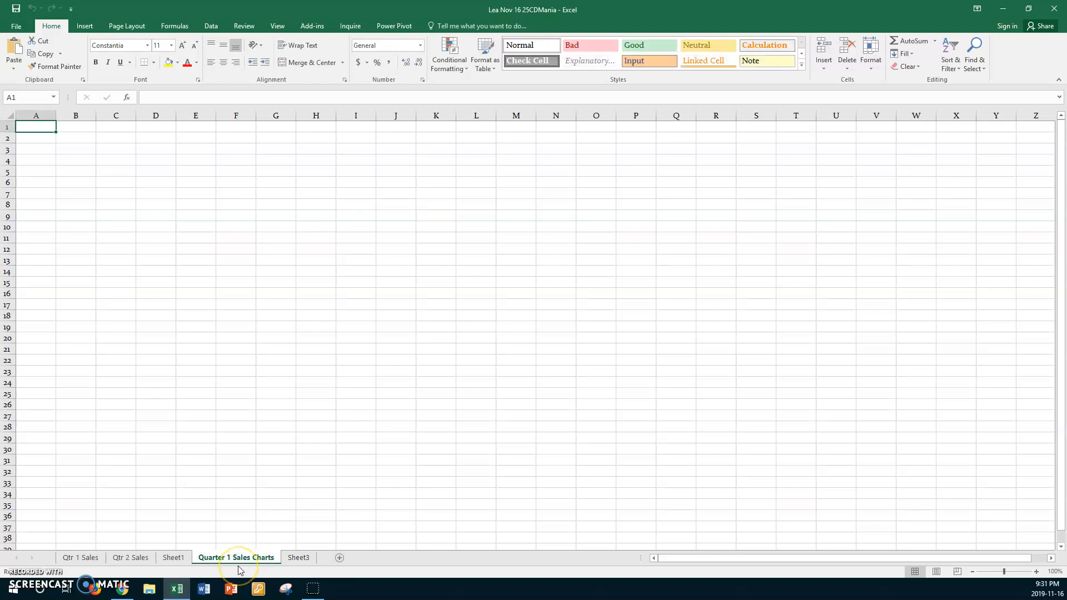
- Move the Quarter 1 Sales bar chart as an object into the Quarter 1 Sales Charts sheet, placing it near the sheet's upper-left corner
left_click(77, 558)
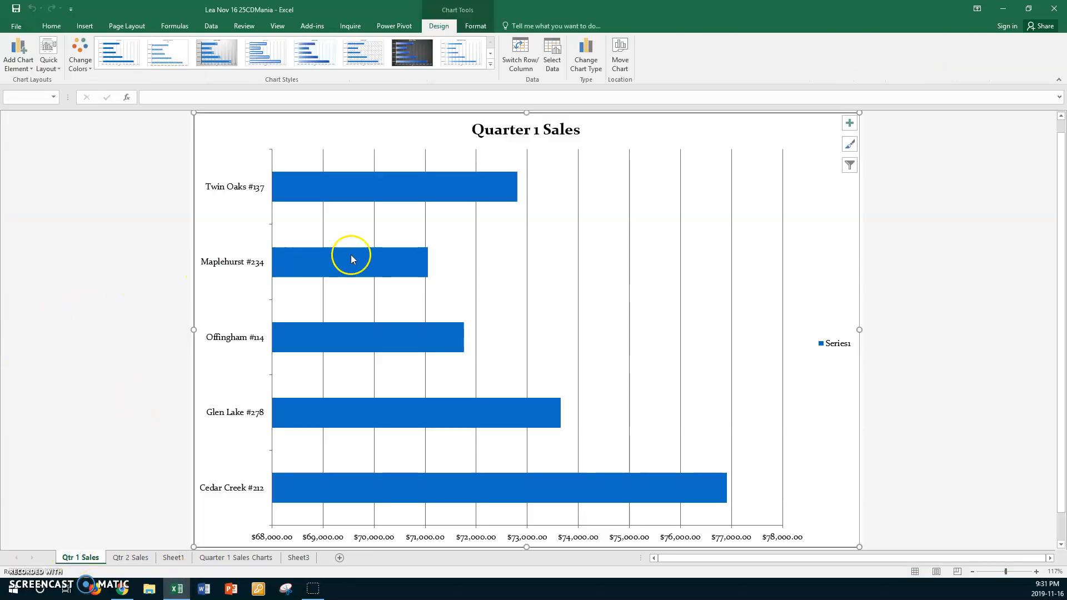
left_click(617, 70)
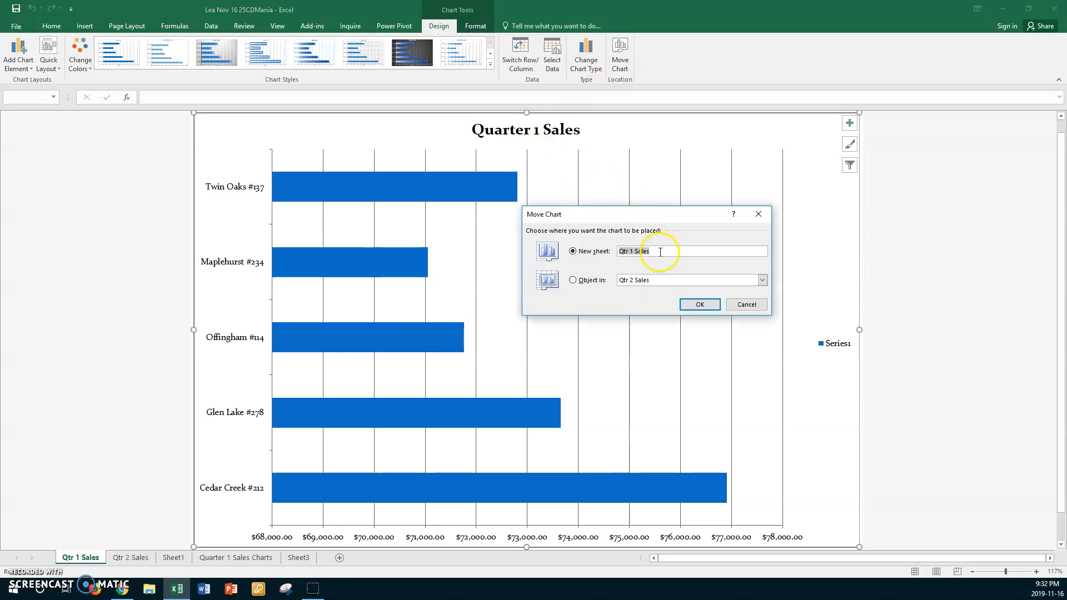
left_click(763, 280)
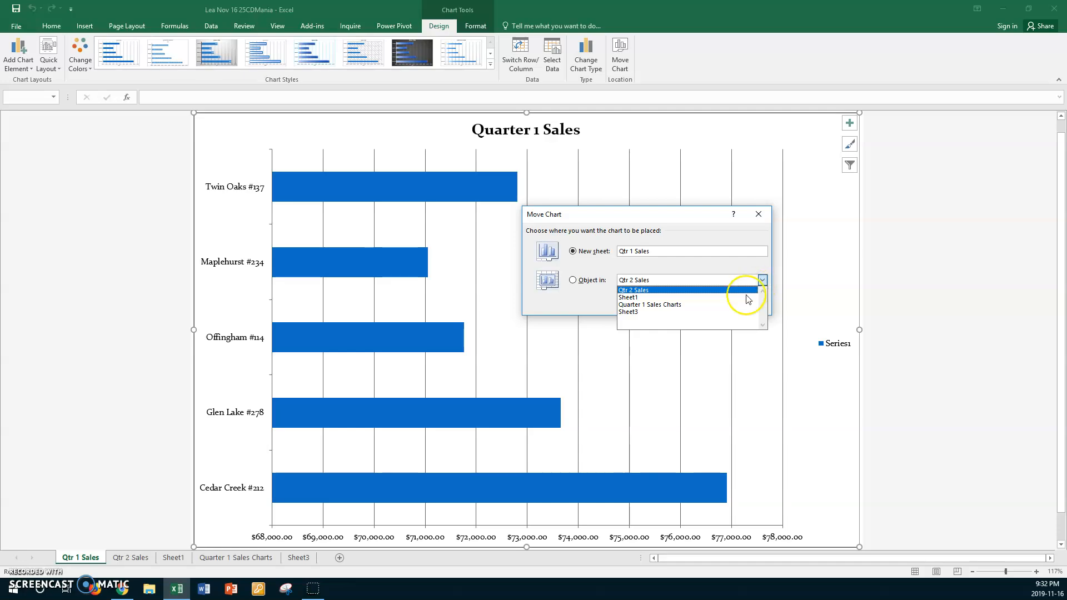
left_click(652, 305)
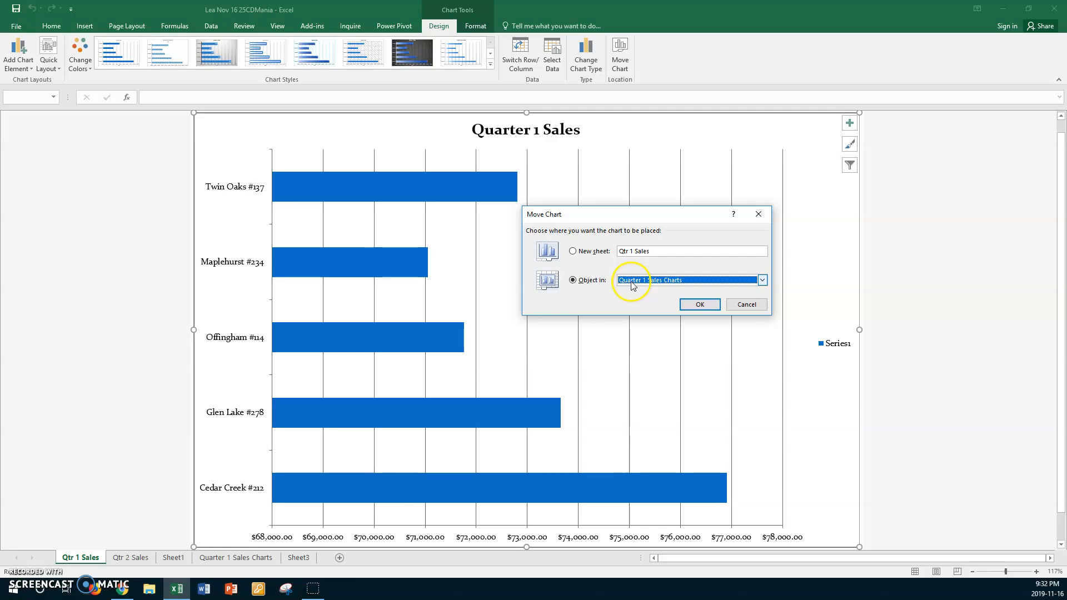
left_click(698, 305)
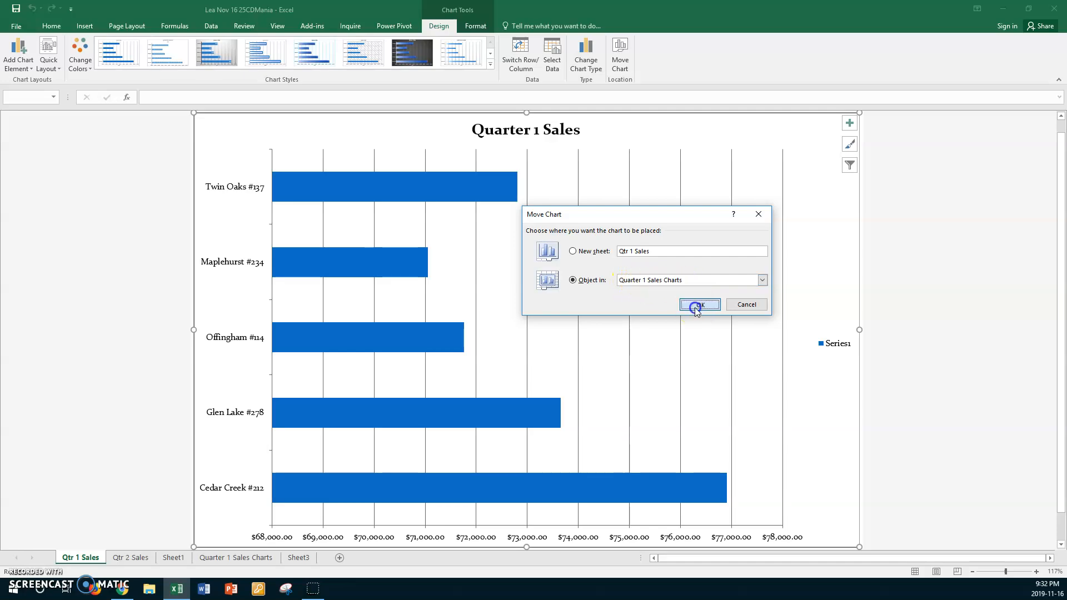
left_click_drag(612, 273, 226, 153)
left_click(253, 382)
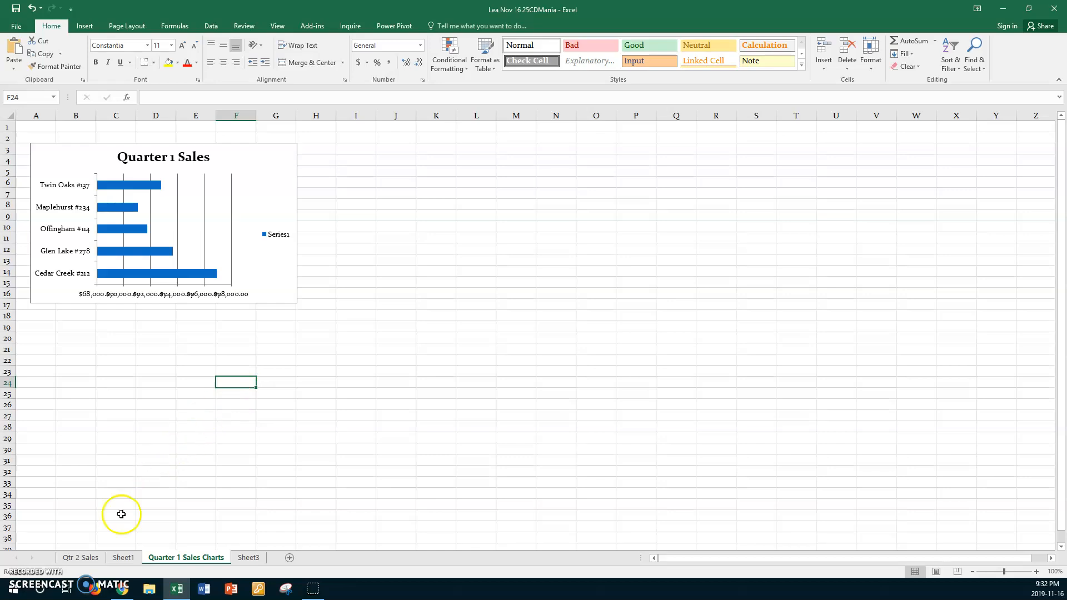
- Move the Quarter 2 Sales pie chart as an object into the Quarter 1 Sales Charts sheet and place it below the bar chart
left_click(86, 559)
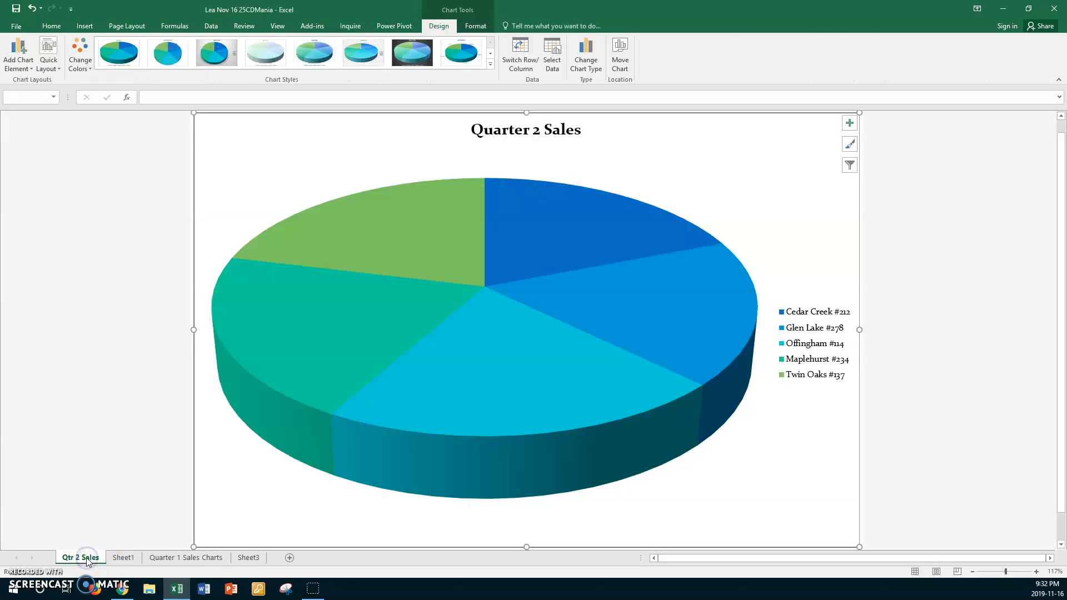
left_click(620, 55)
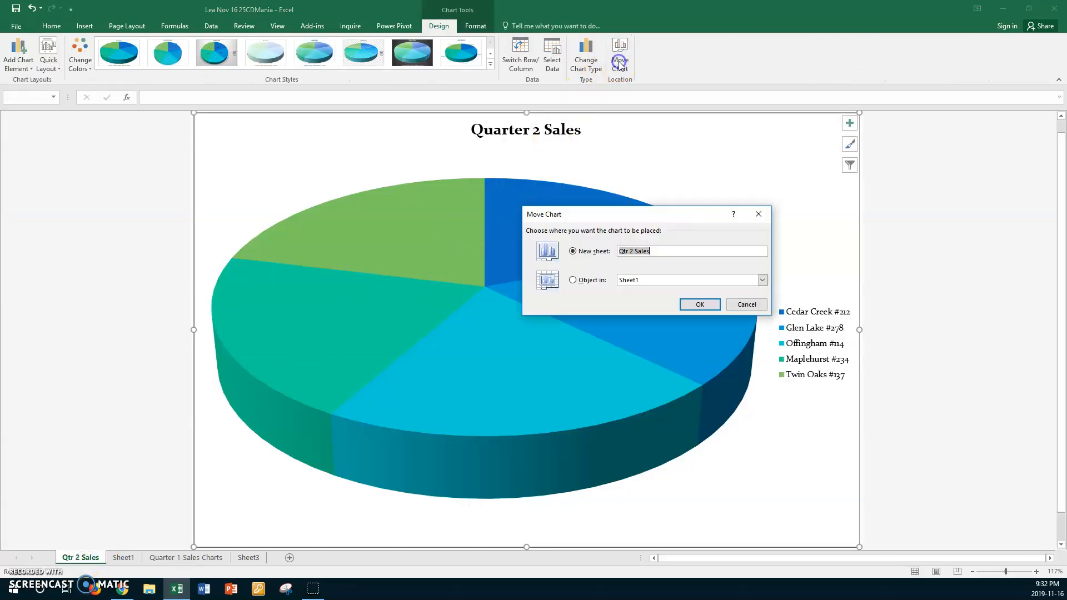
left_click(573, 281)
left_click(762, 280)
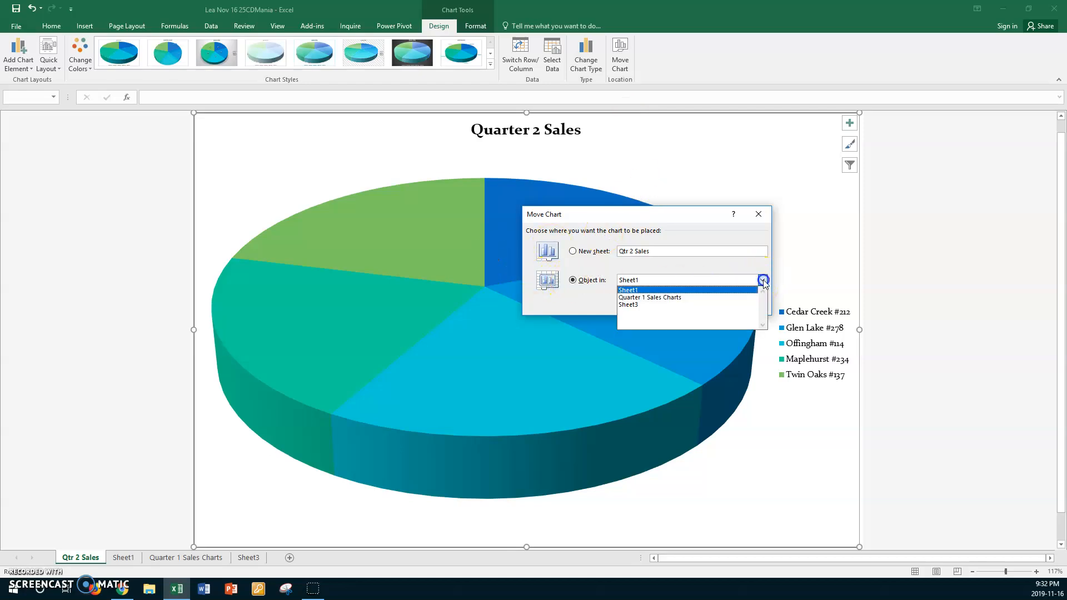
left_click(666, 297)
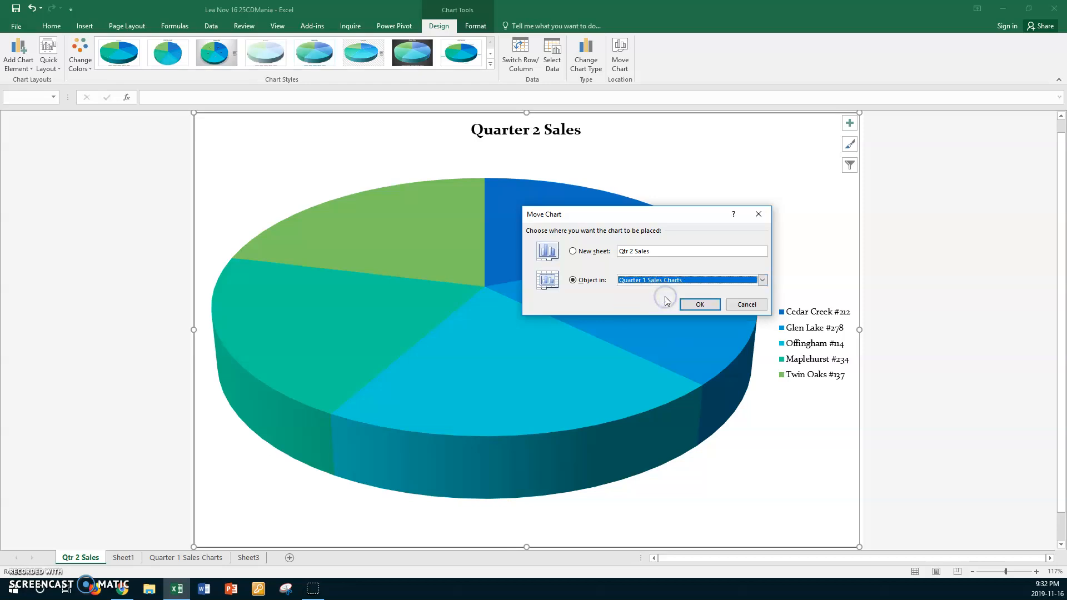
left_click(701, 305)
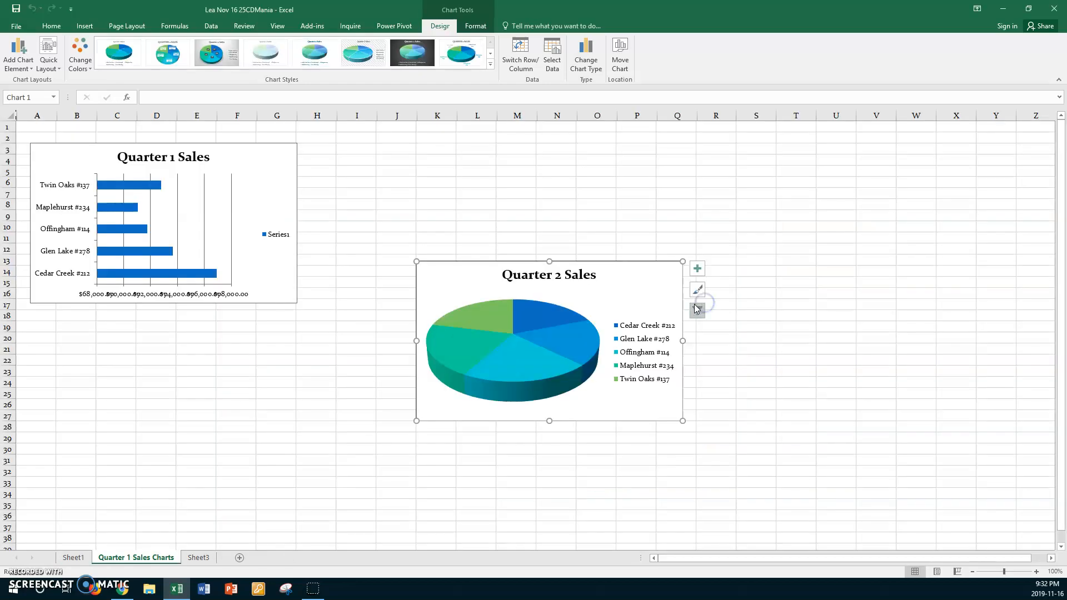
left_click_drag(595, 264, 238, 320)
left_click(355, 290)
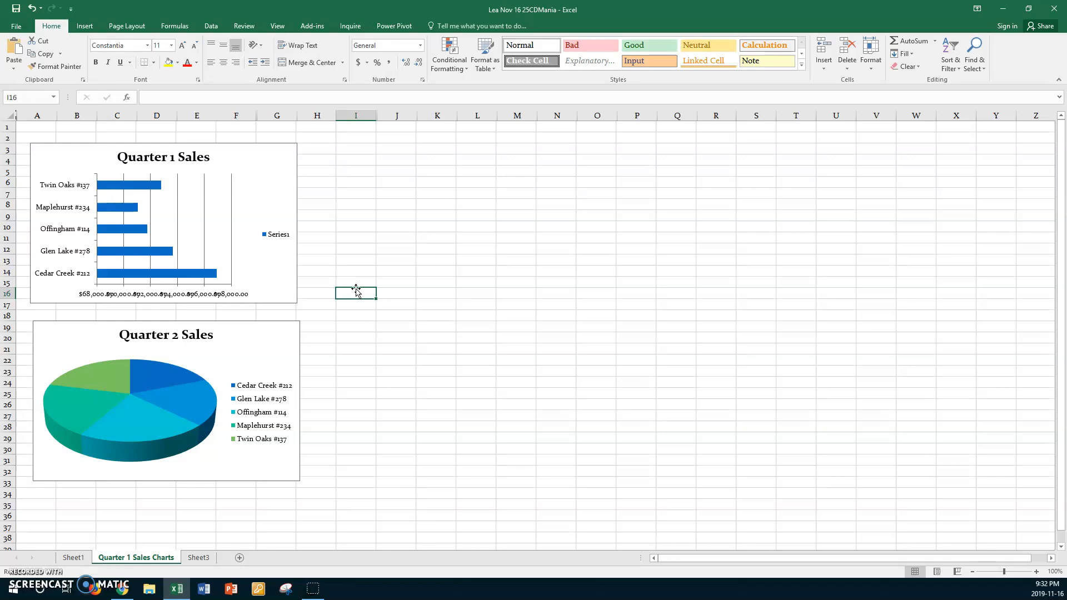
- Give the Quarter 1 Sales chart title a blue theme font color and a light turquoise fill
left_click(170, 159)
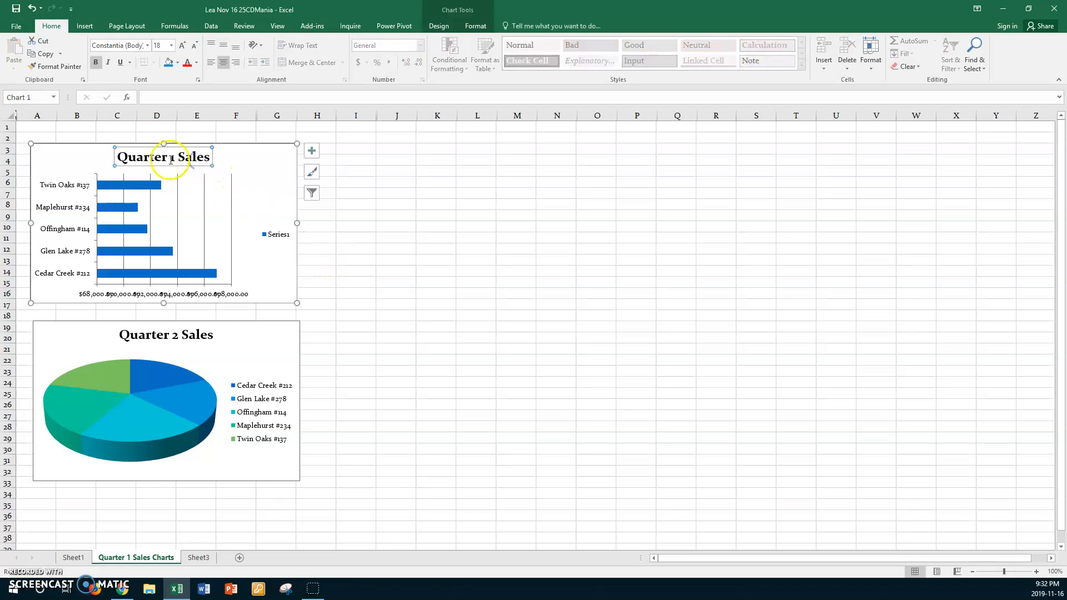
left_click_drag(119, 157, 195, 159)
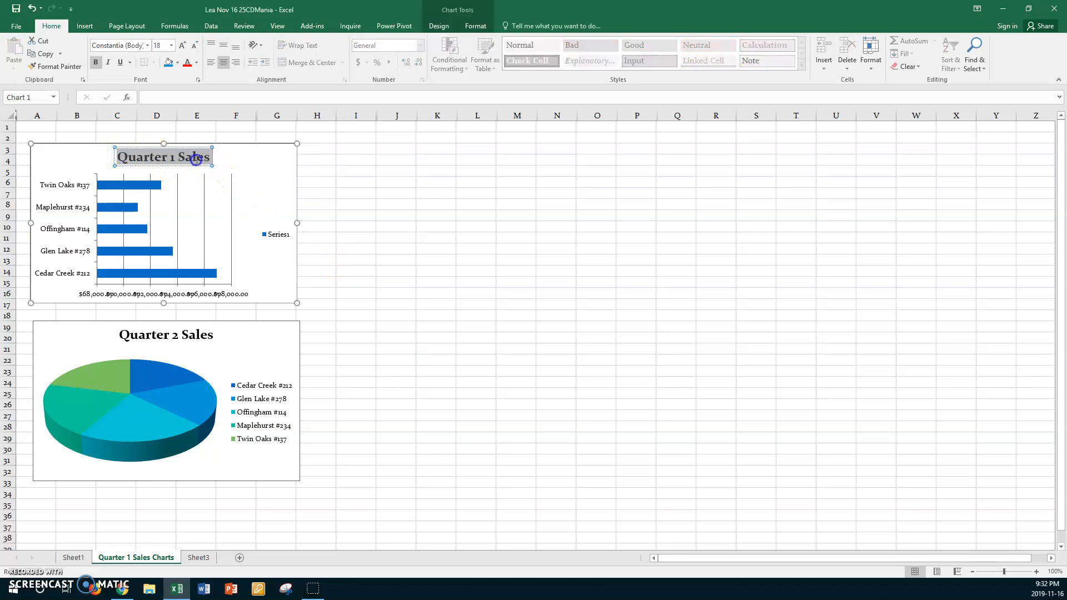
left_click(197, 62)
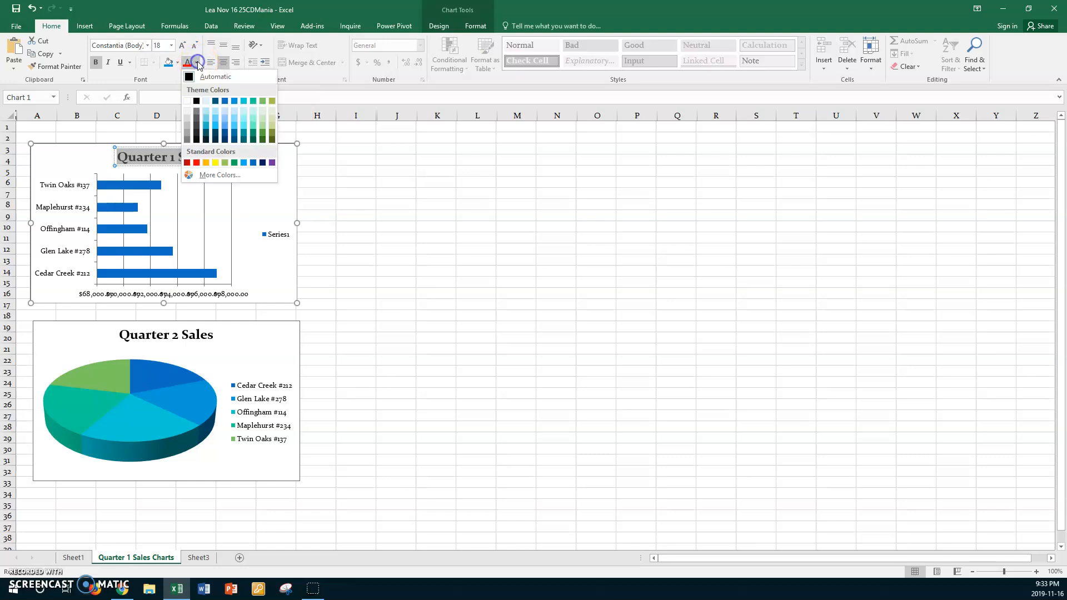
left_click(225, 102)
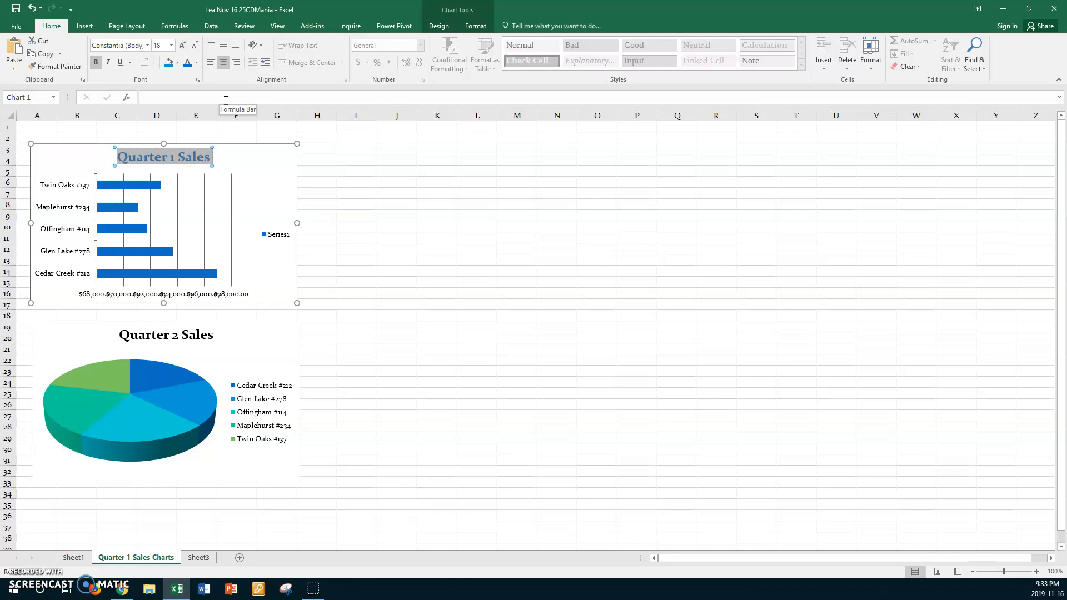
left_click(178, 62)
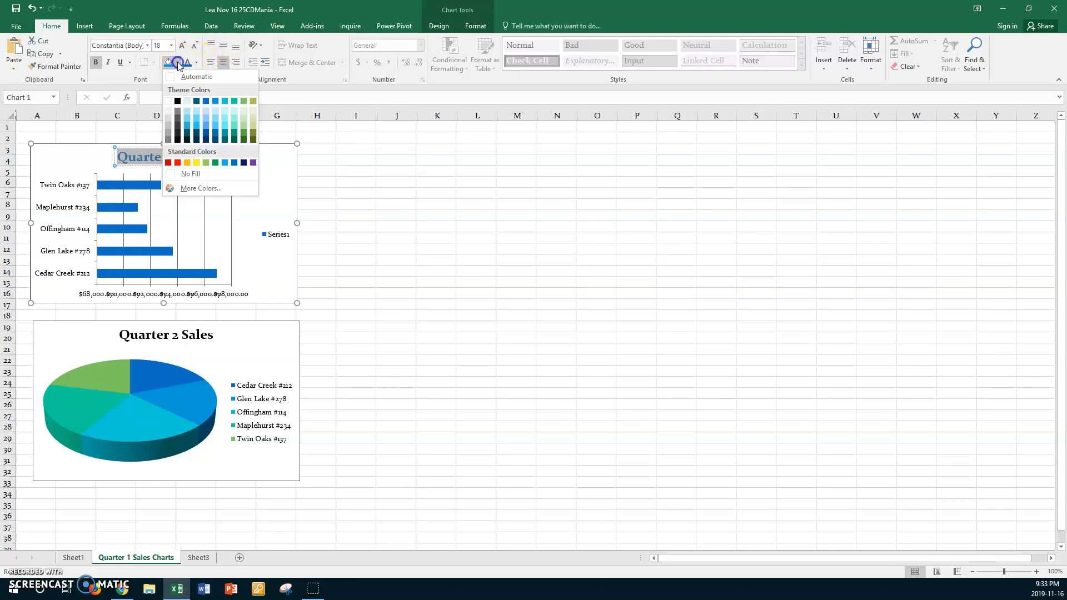
left_click(224, 116)
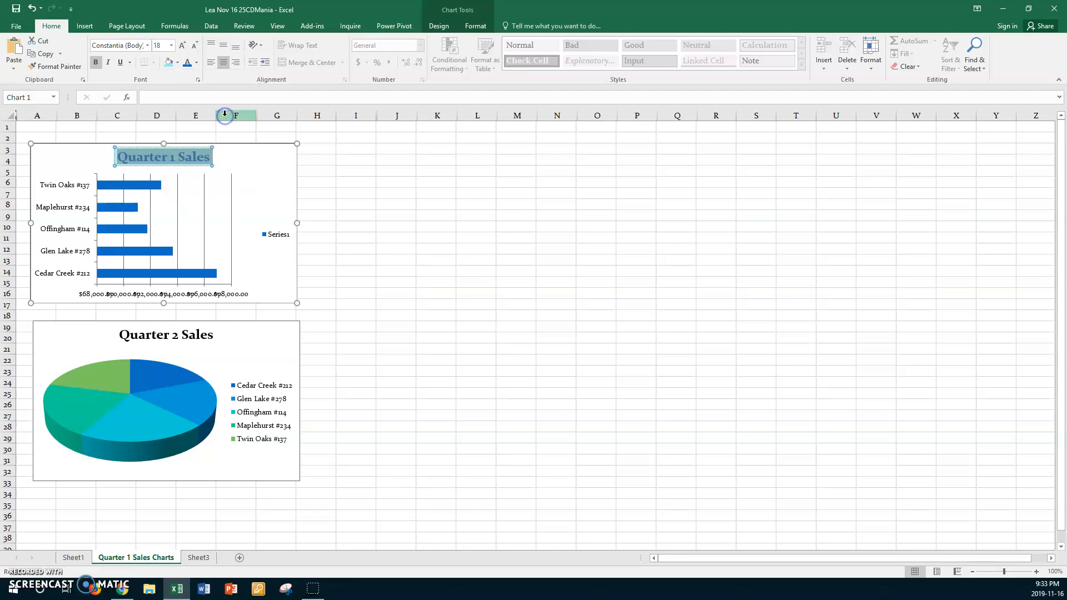
- Set the Quarter 1 Sales chart title's font size to 20
left_click(172, 45)
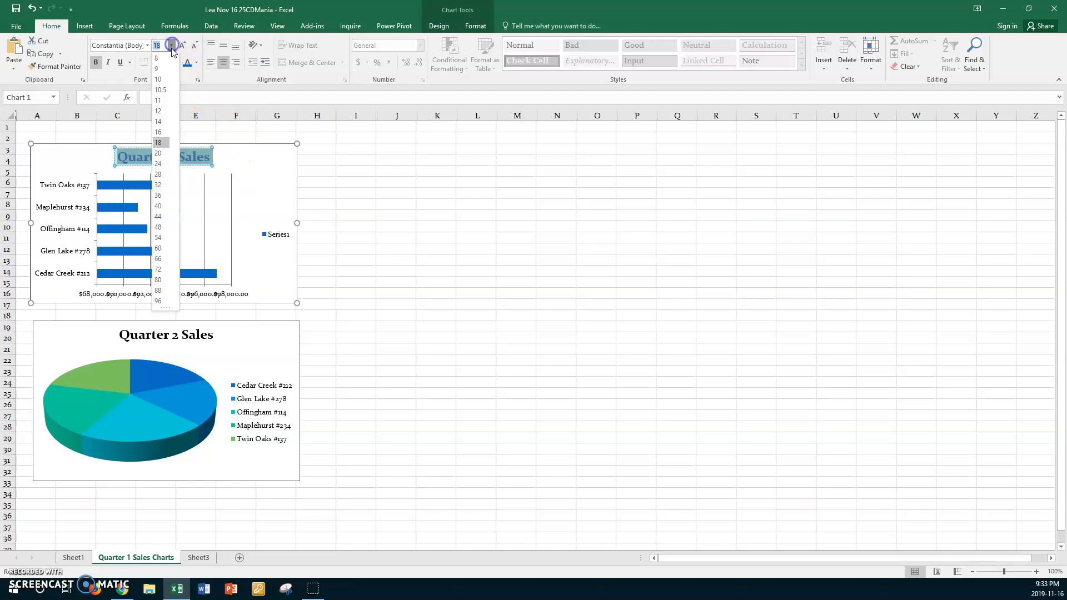
left_click(164, 154)
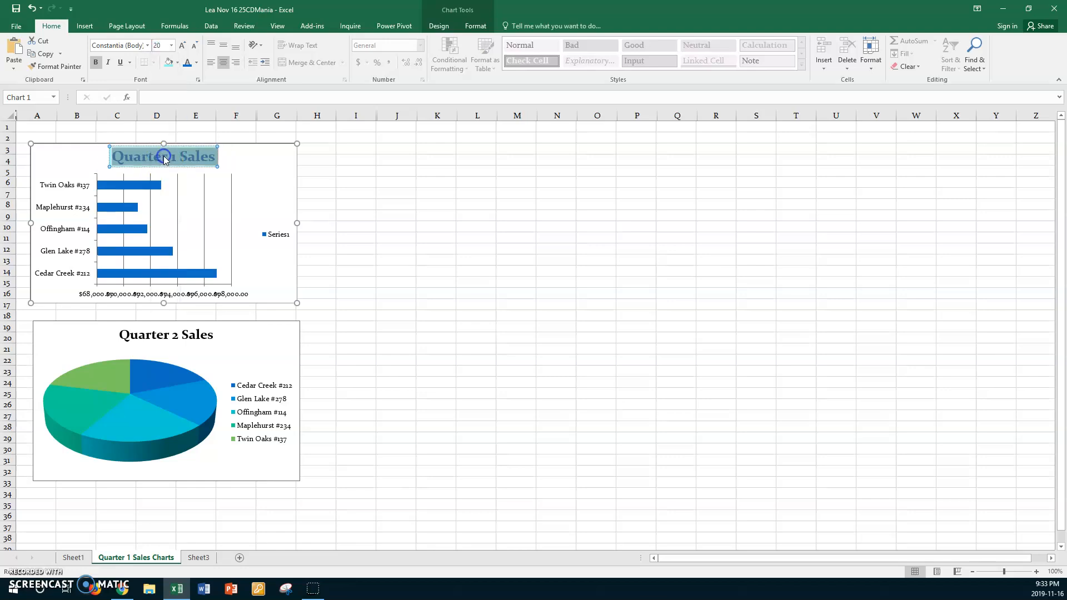
left_click(250, 155)
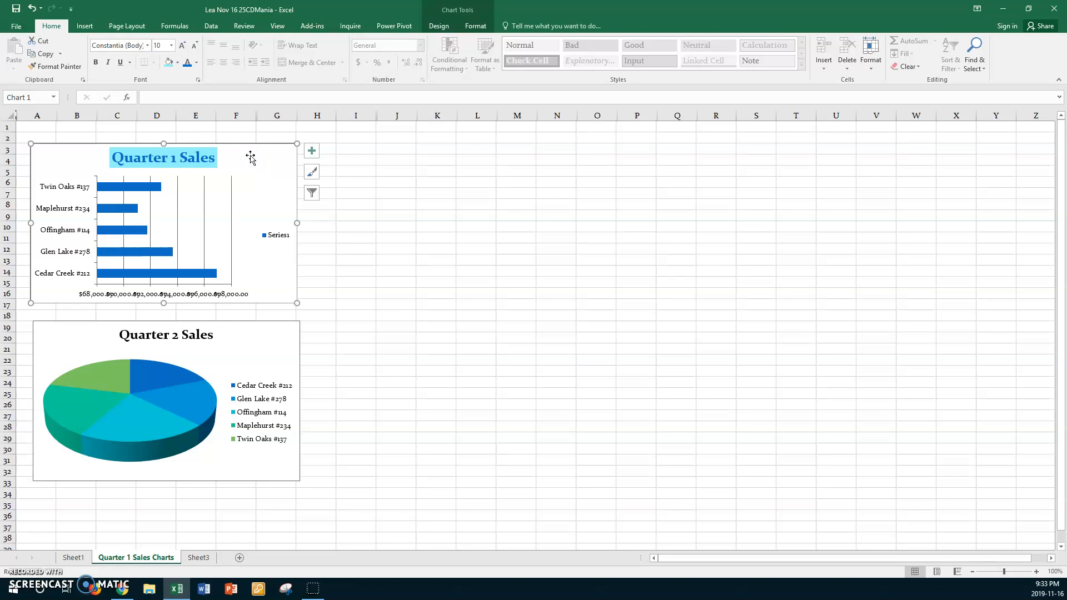
- Widen the Quarter 1 Sales chart to about the end of column H and enlarge its plot area to spread the dollar labels
left_click(179, 157)
left_click_drag(297, 301, 335, 302)
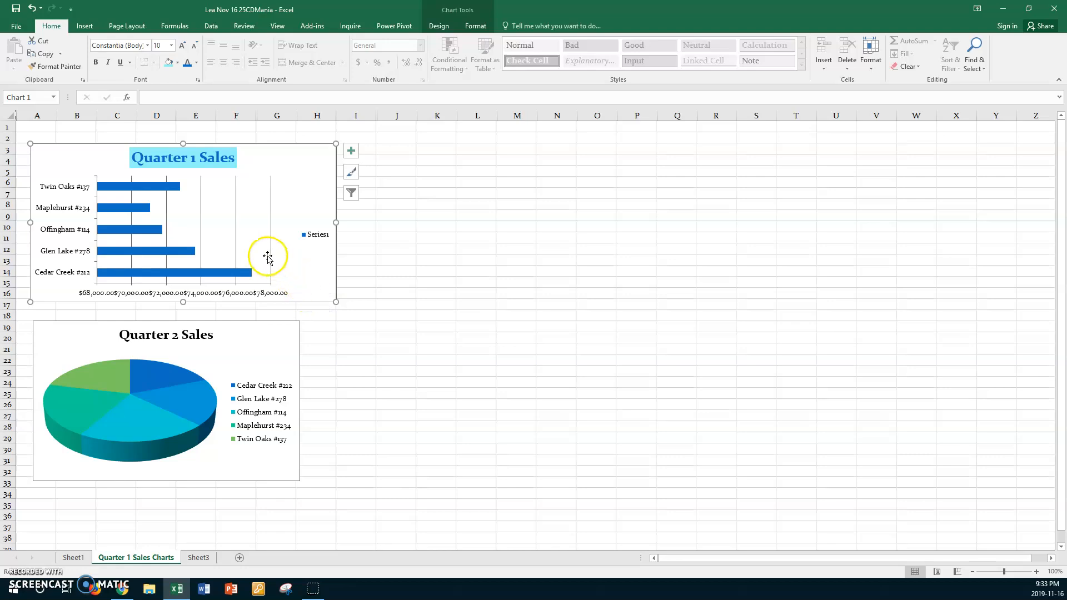
left_click(260, 178)
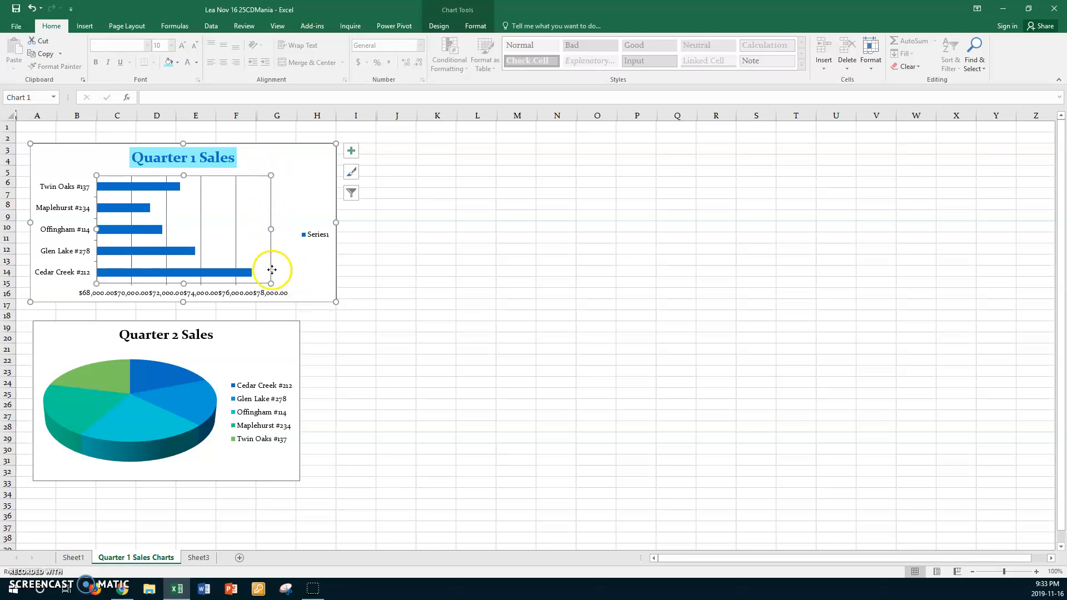
left_click_drag(271, 283, 285, 286)
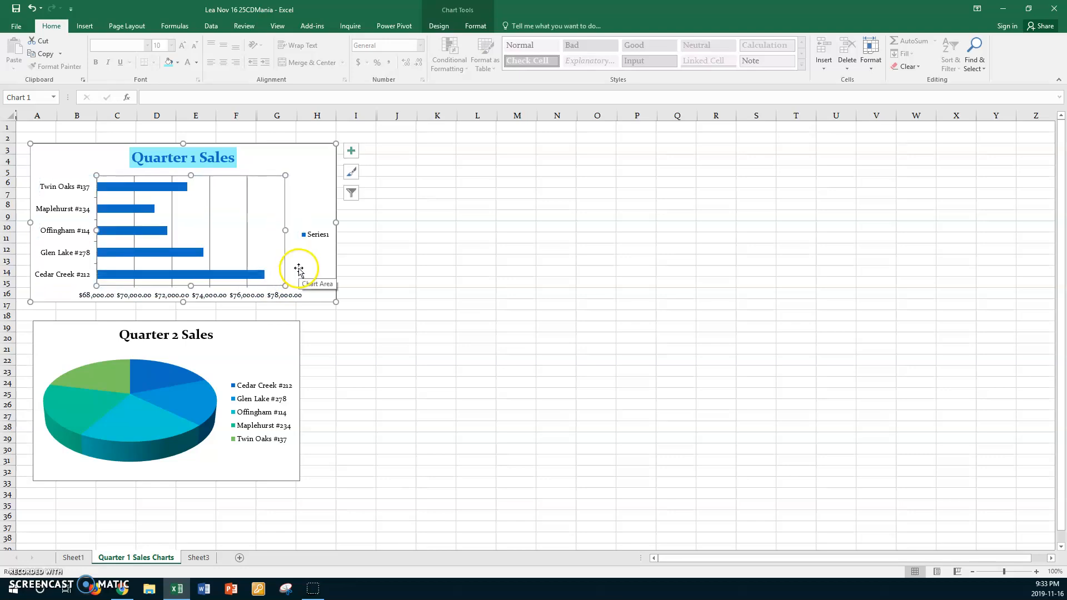
- Set a custom angle of 10° for the Quarter 1 chart's horizontal axis labels and color them blue
left_click(170, 299)
right_click(170, 300)
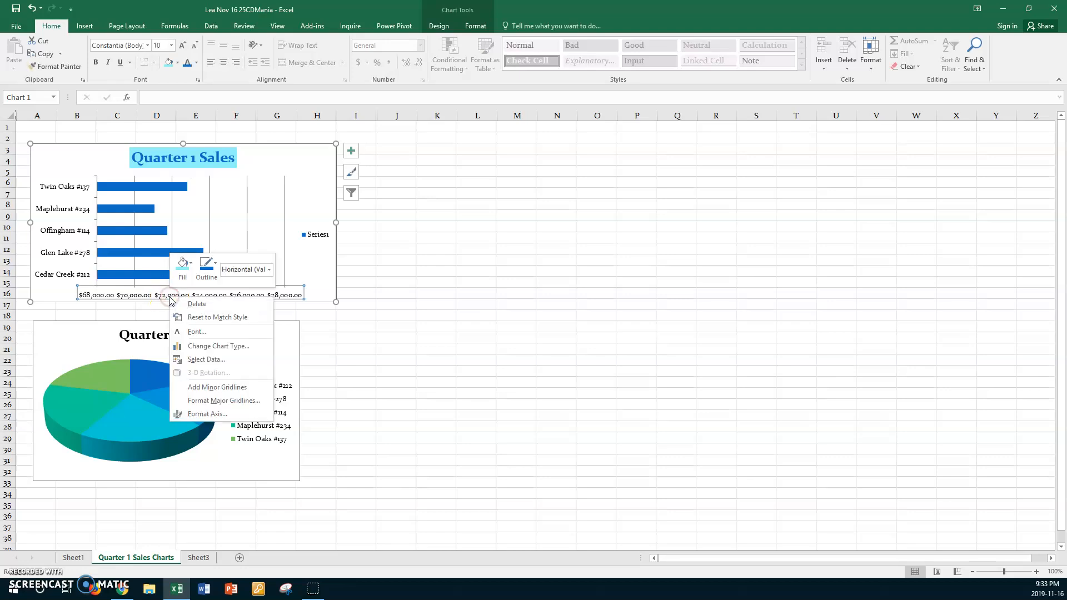
left_click(206, 414)
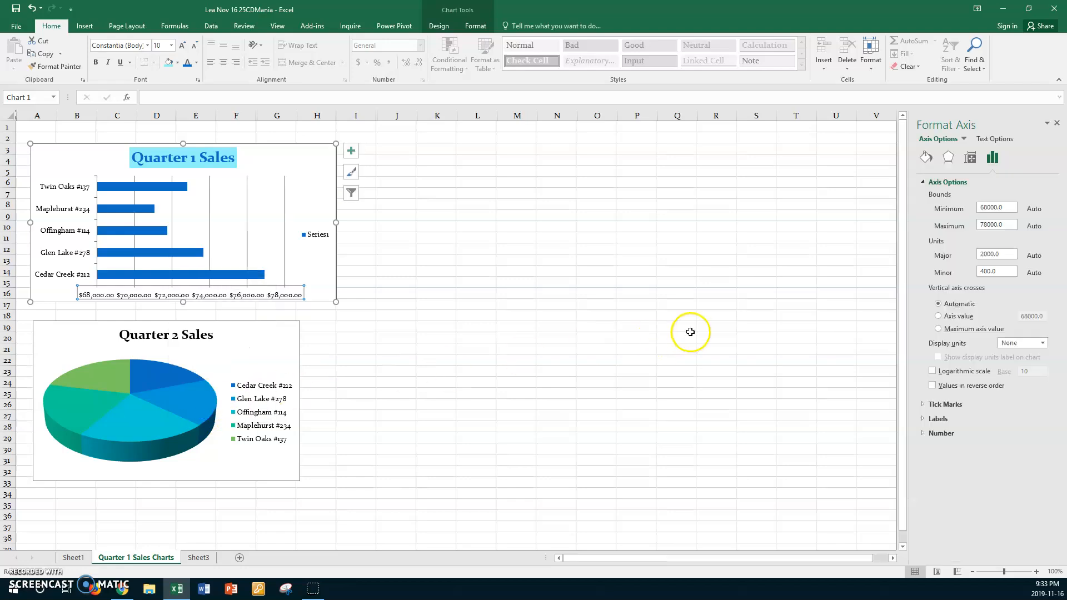
left_click(970, 159)
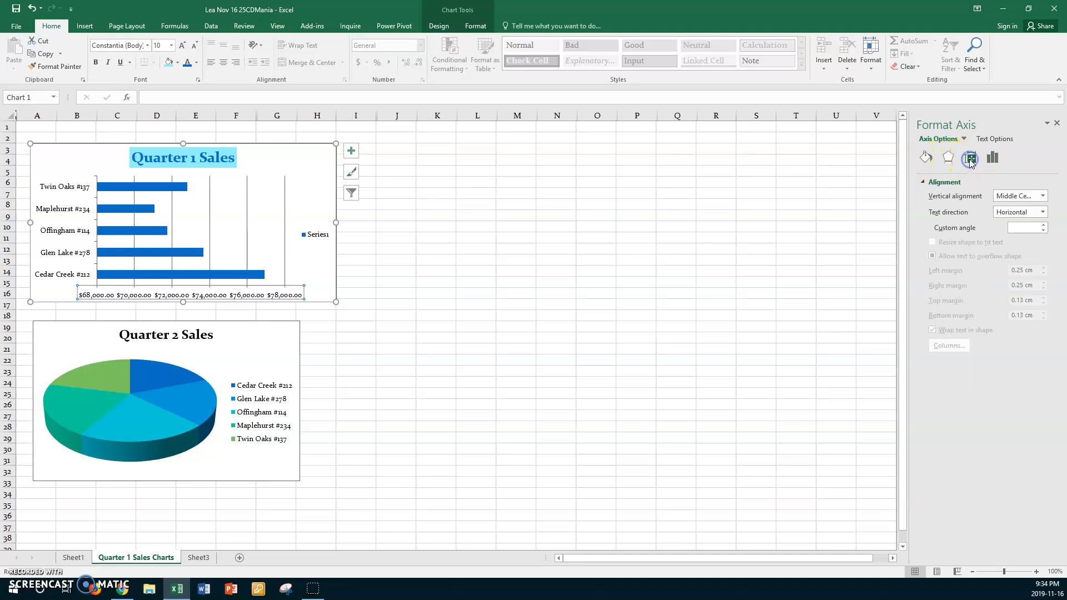
left_click(1043, 224)
left_click(1043, 225)
left_click(1043, 224)
left_click(1043, 224)
left_click(1043, 224)
left_click(1043, 225)
left_click(1044, 225)
left_click(1043, 224)
left_click(1043, 225)
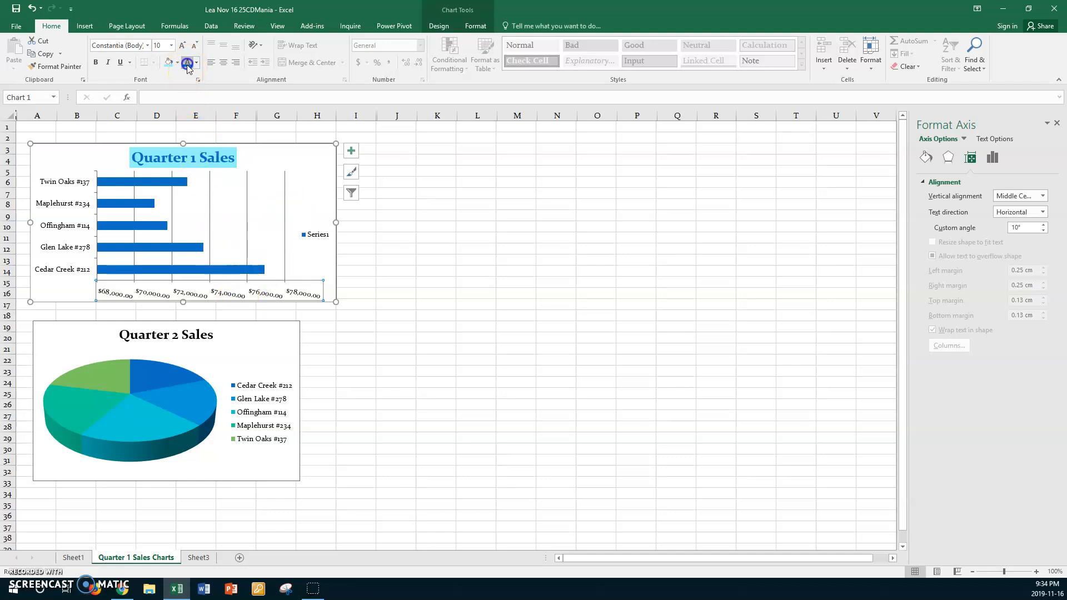
- Color the store-name labels on the Quarter 1 chart's vertical axis blue
left_click(68, 270)
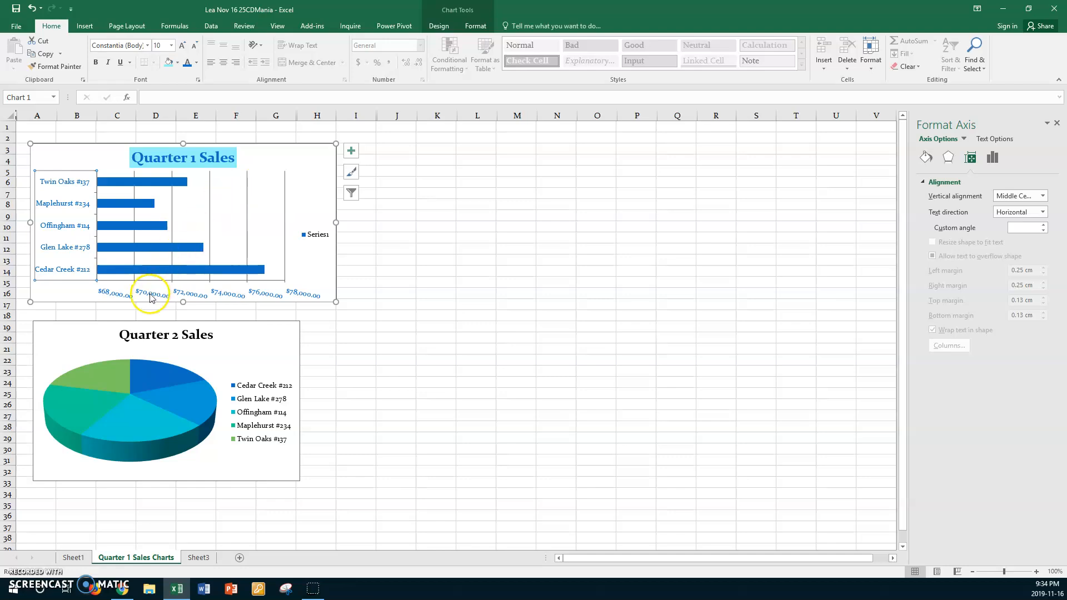
left_click(166, 158)
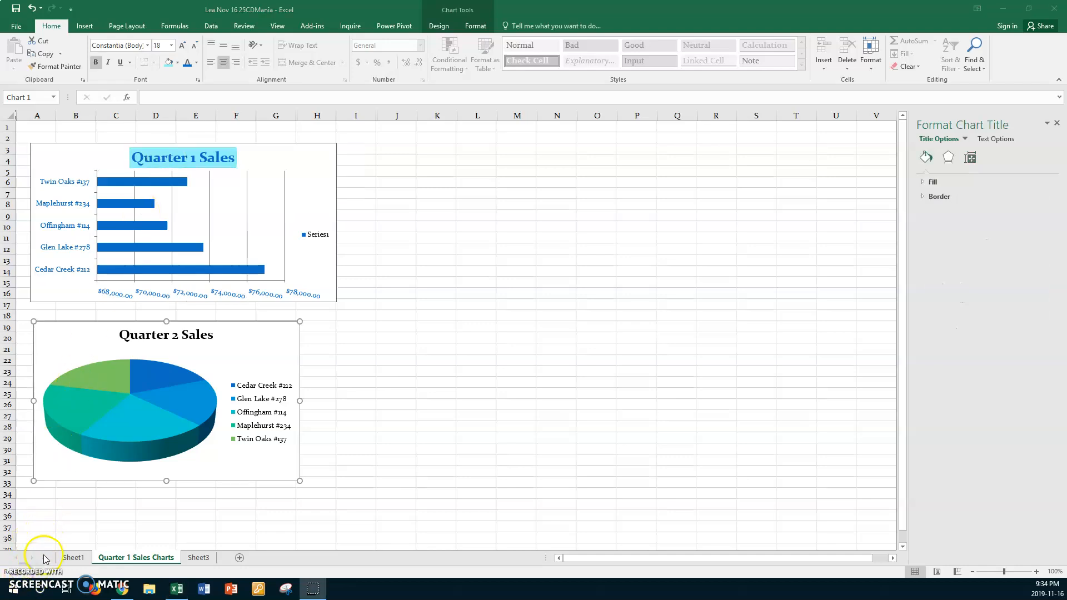
- Set the Quarter 2 Sales chart title's font size to 20
left_click(127, 335)
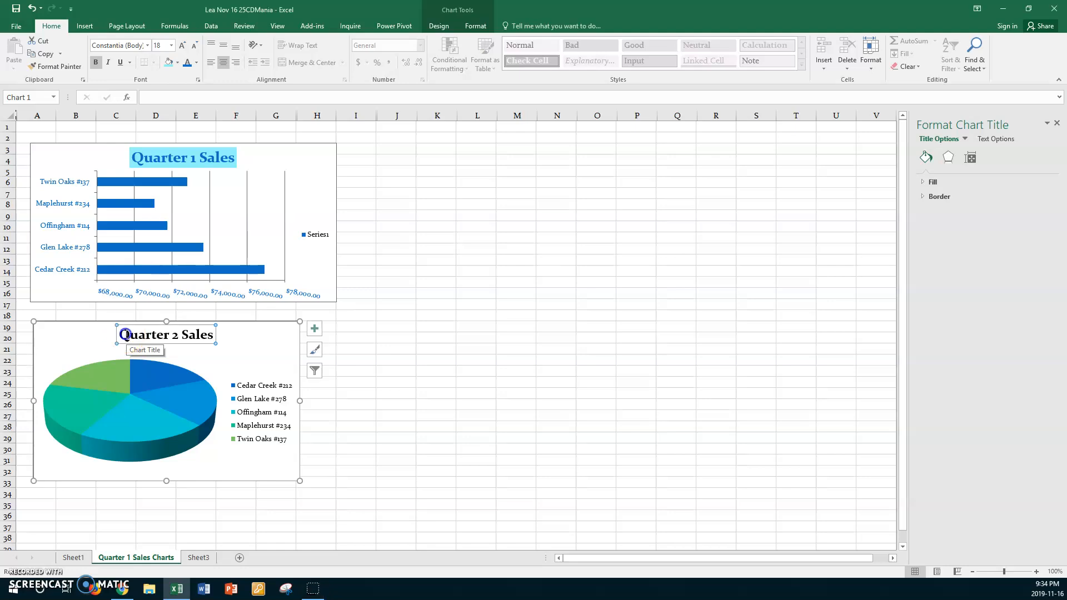
left_click_drag(132, 332, 192, 329)
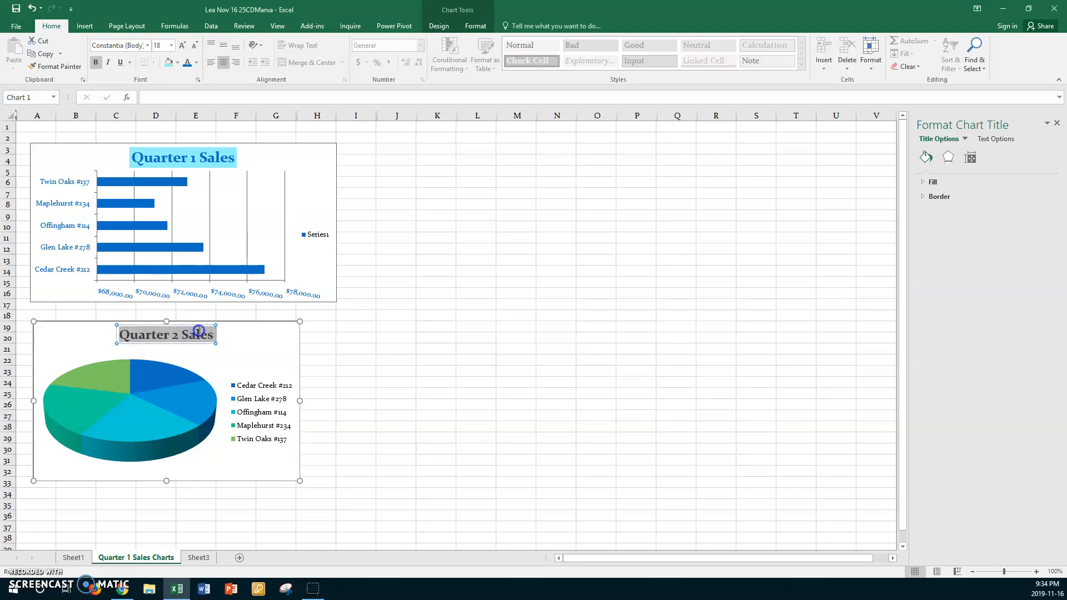
left_click(171, 45)
left_click(159, 150)
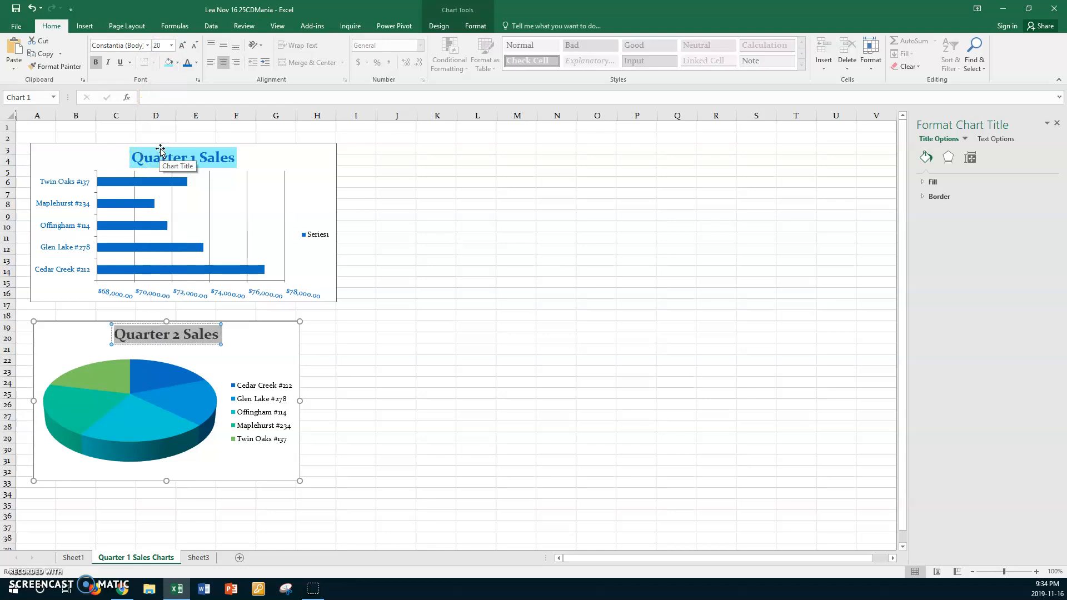
- Color the Quarter 2 Sales title text blue and give the title a teal-green fill
left_click(188, 63)
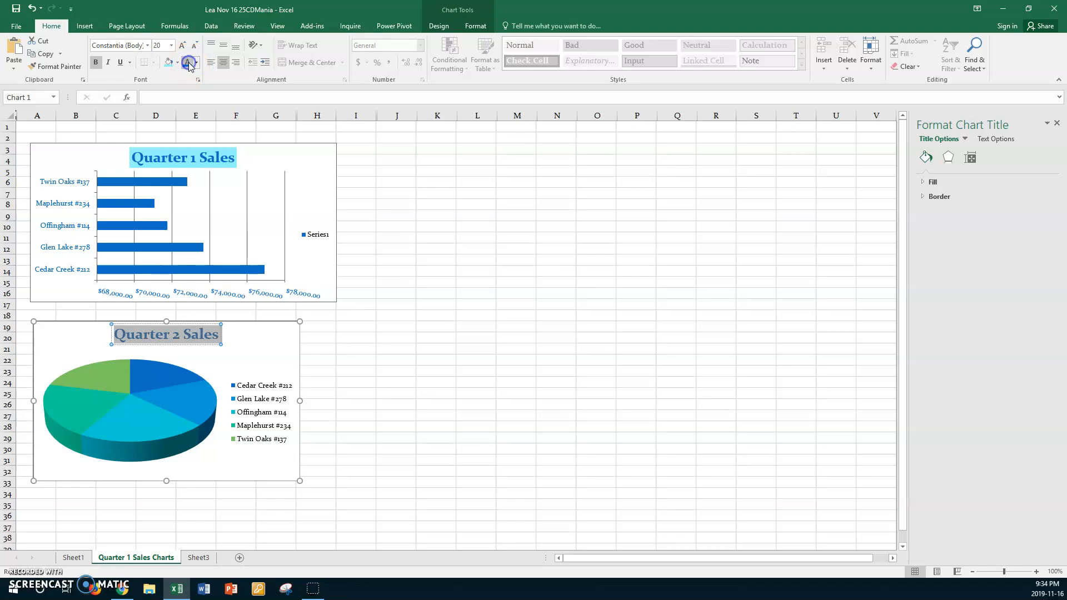
left_click(182, 66)
left_click(179, 63)
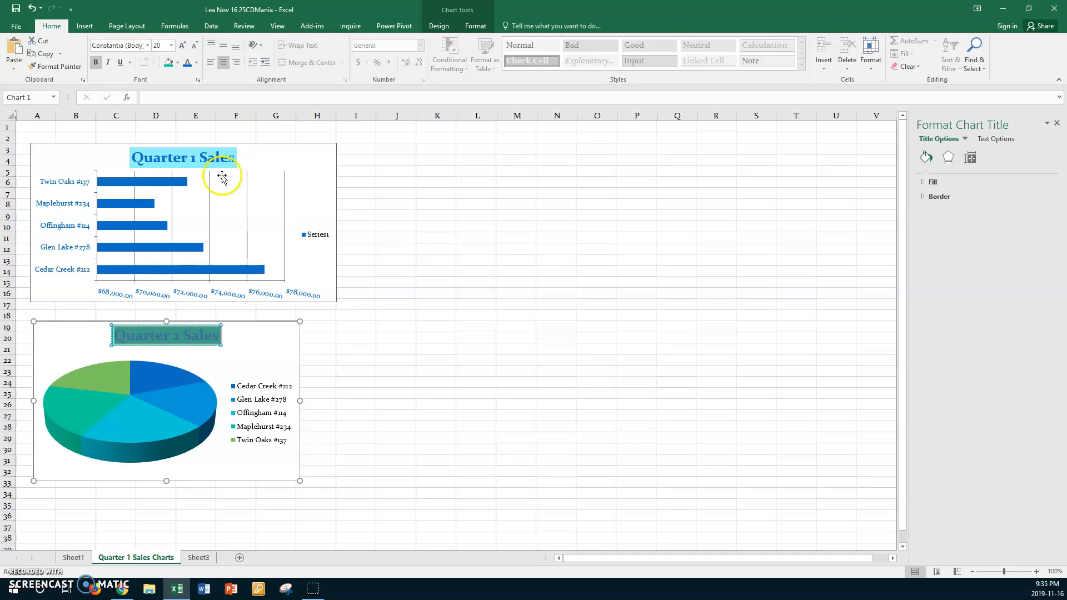
left_click(236, 335)
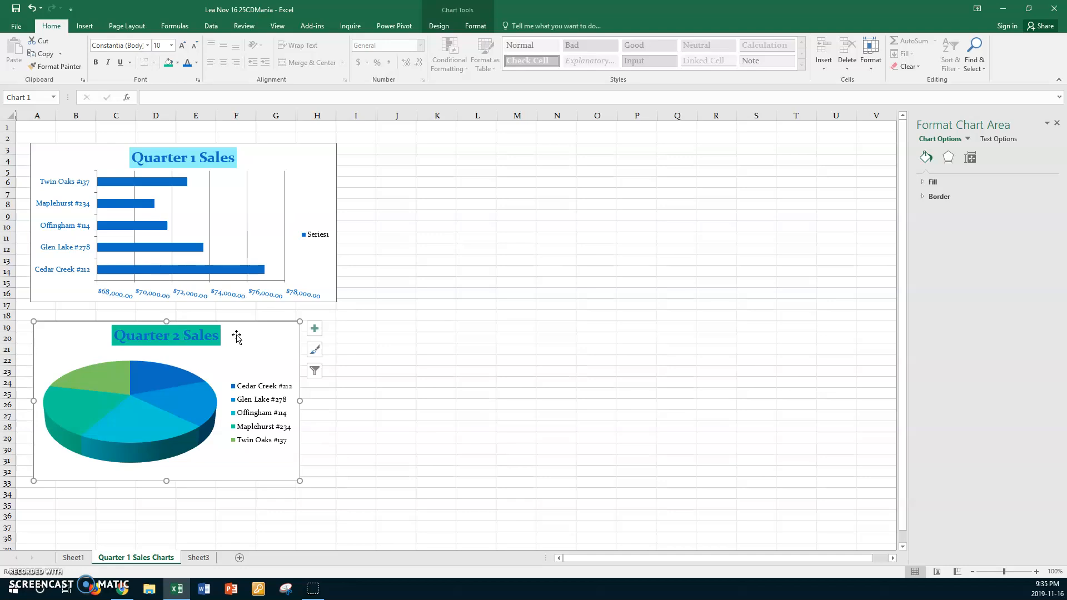
- Give the Quarter 1 chart area a solid fill in the lightest shade of the teal-green theme color
left_click(302, 166)
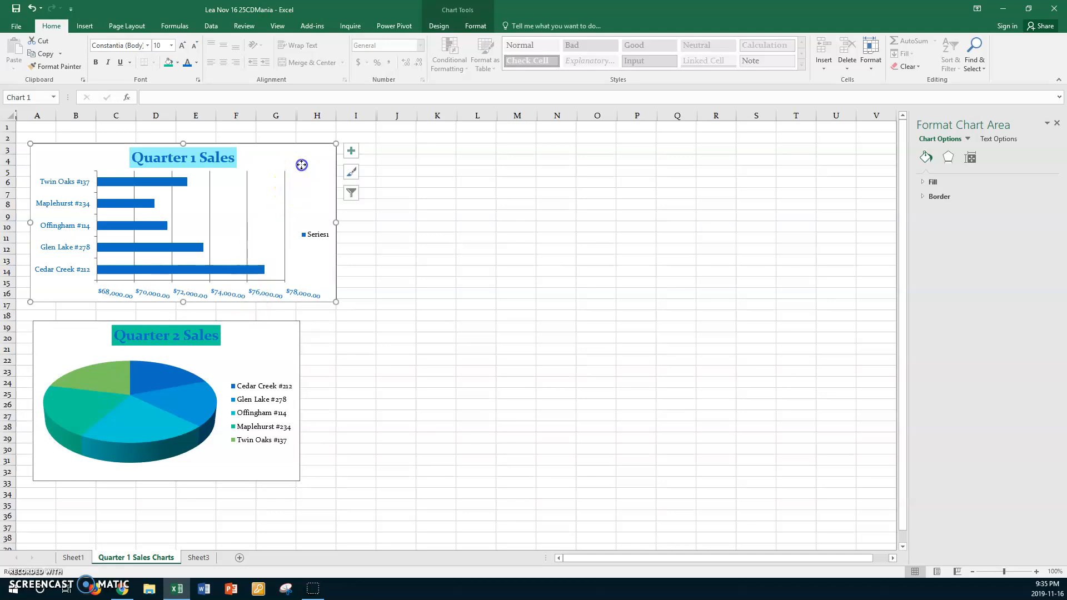
left_click(923, 182)
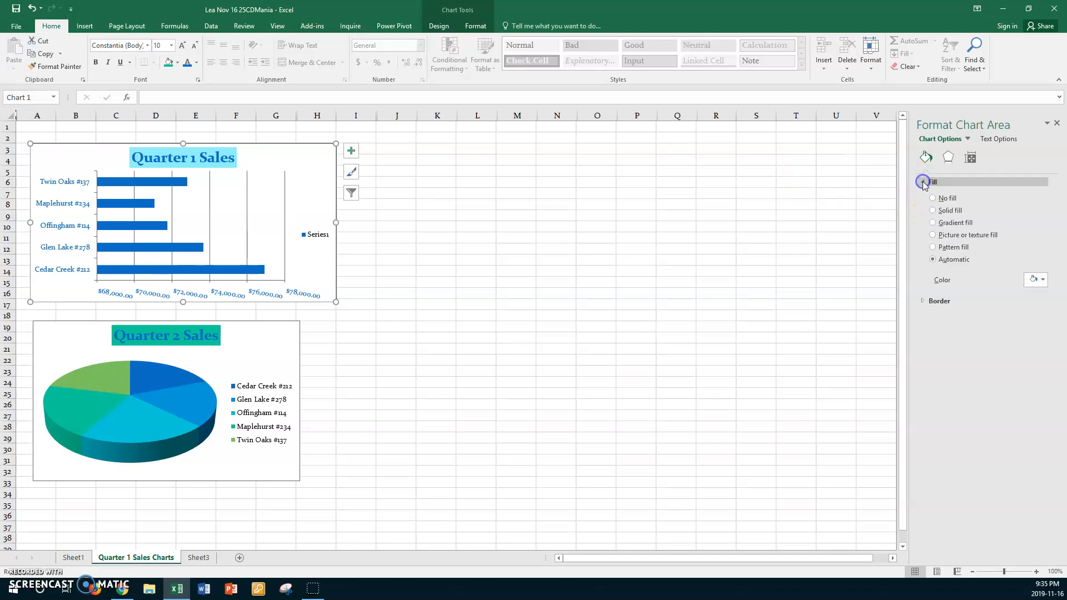
left_click(933, 211)
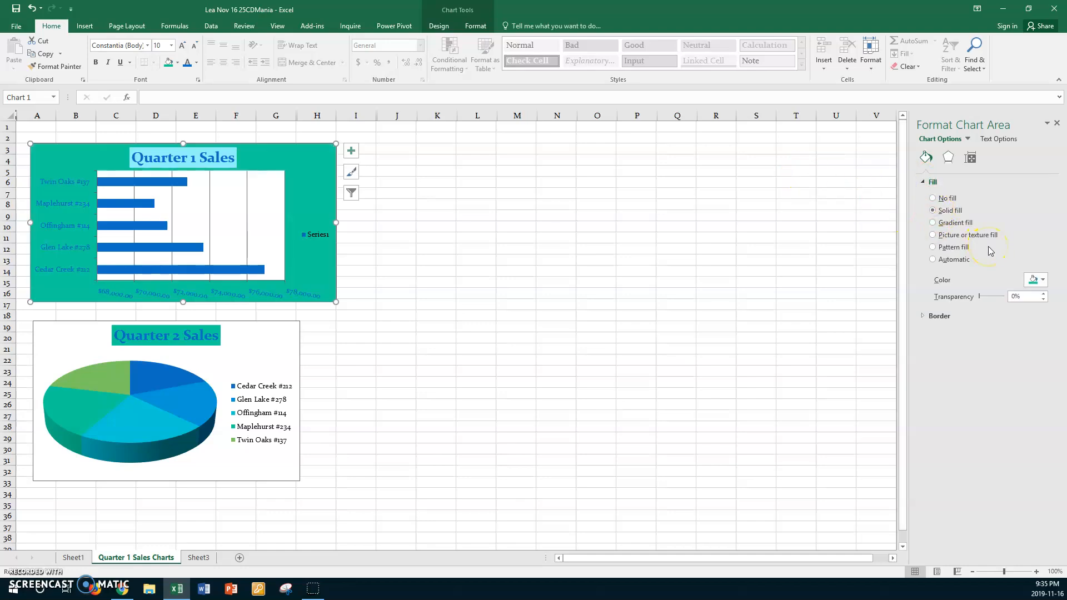
left_click(1044, 279)
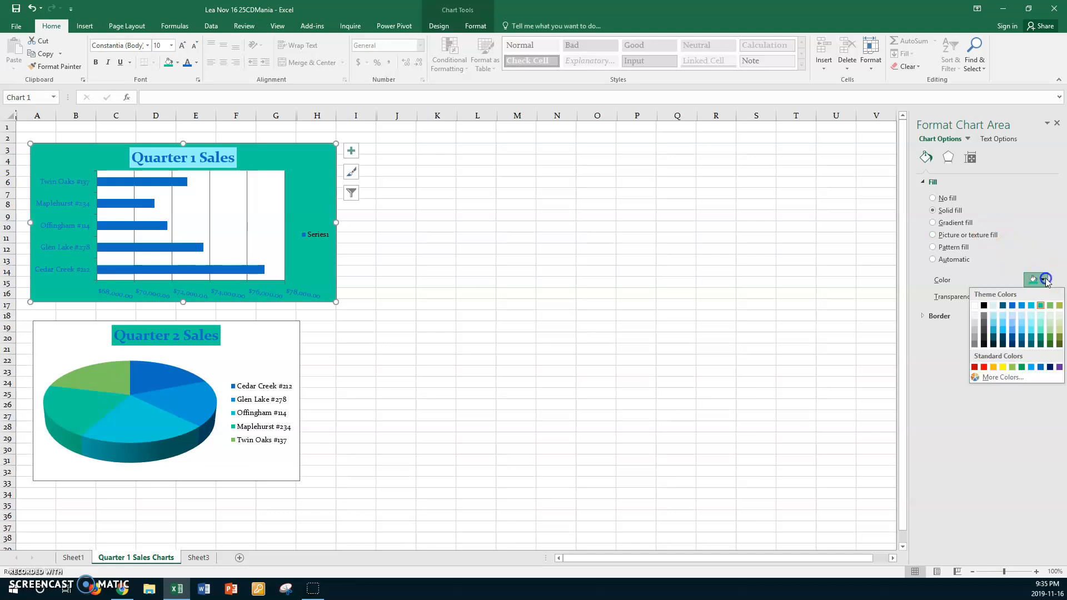
left_click(1041, 315)
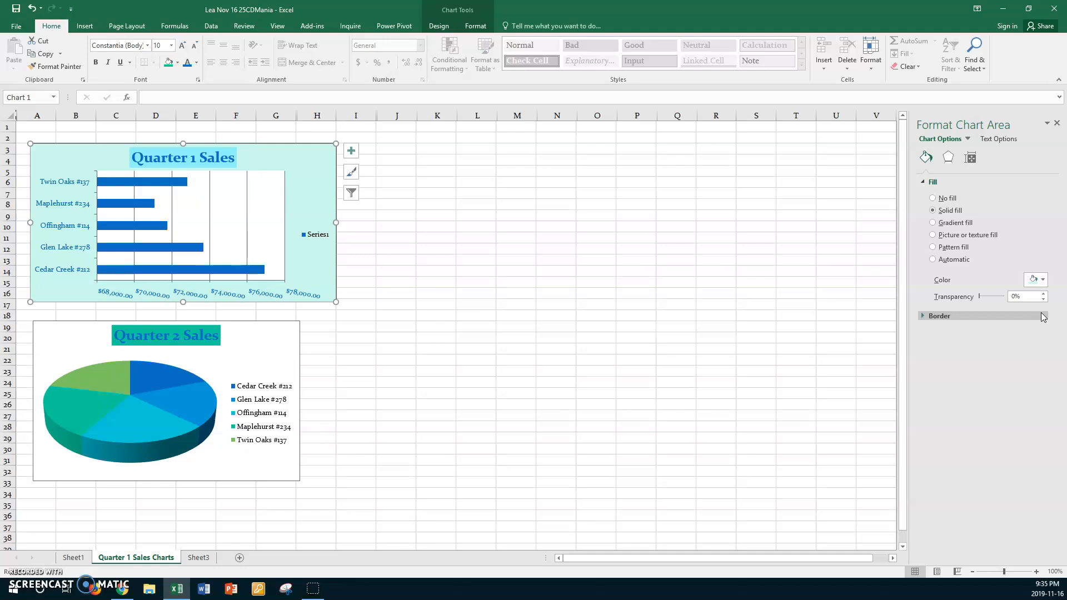
- Give the Quarter 1 chart's plot area a light blue solid fill
left_click(264, 194)
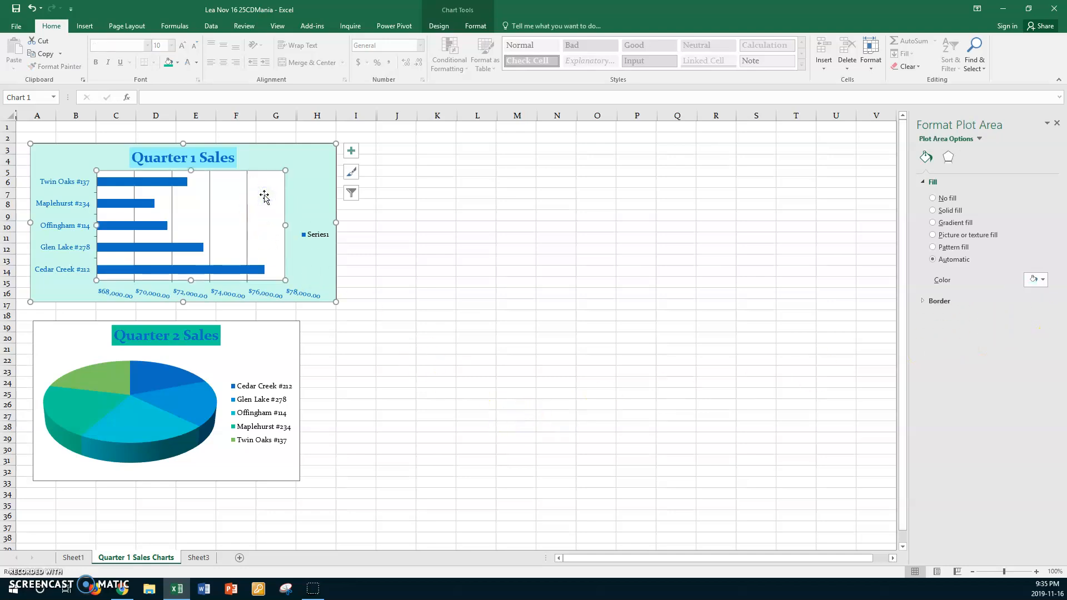
left_click(932, 212)
left_click(1043, 281)
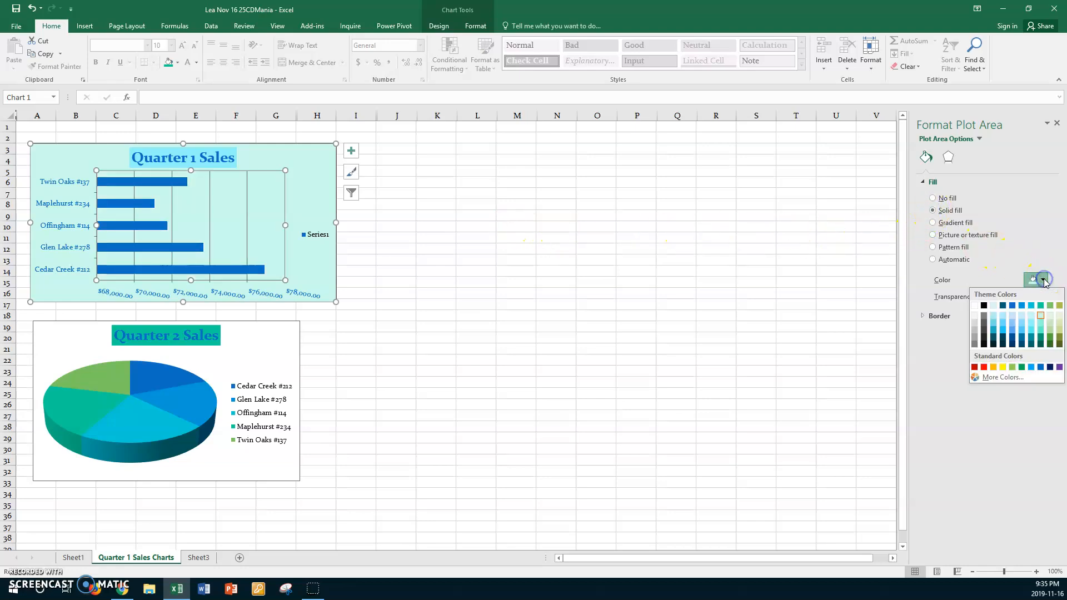
left_click(1021, 315)
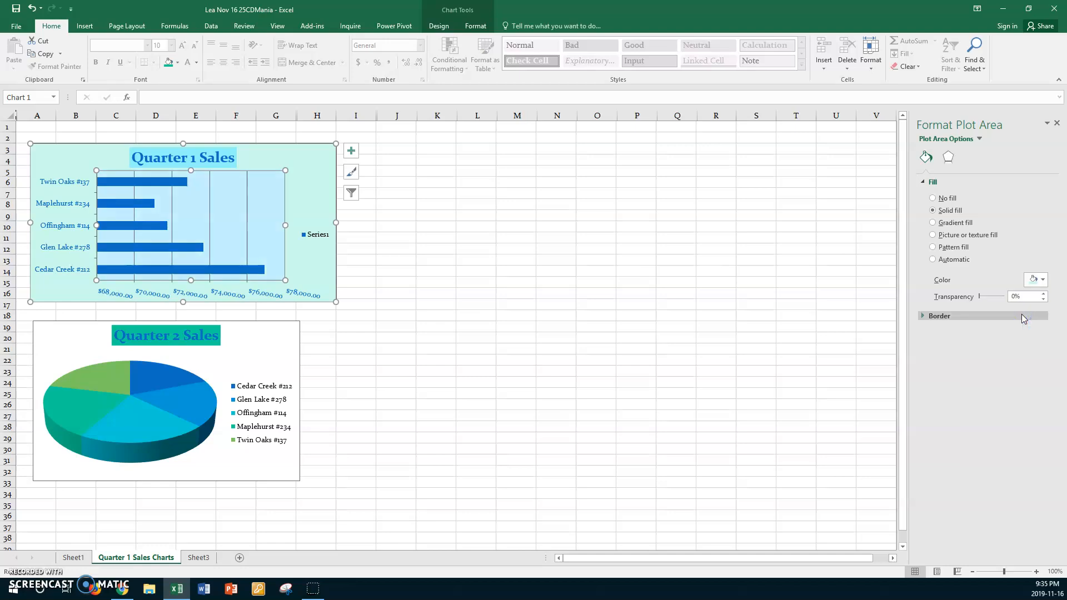
- Give the Quarter 2 chart area a light blue solid fill and try a similar light blue on its plot area
left_click(266, 348)
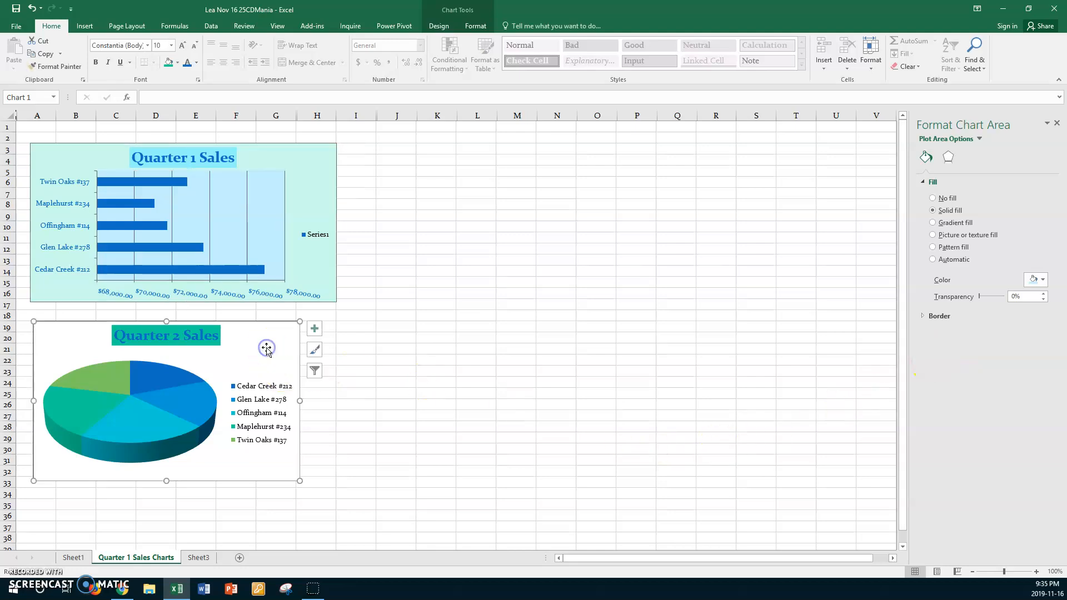
left_click(932, 210)
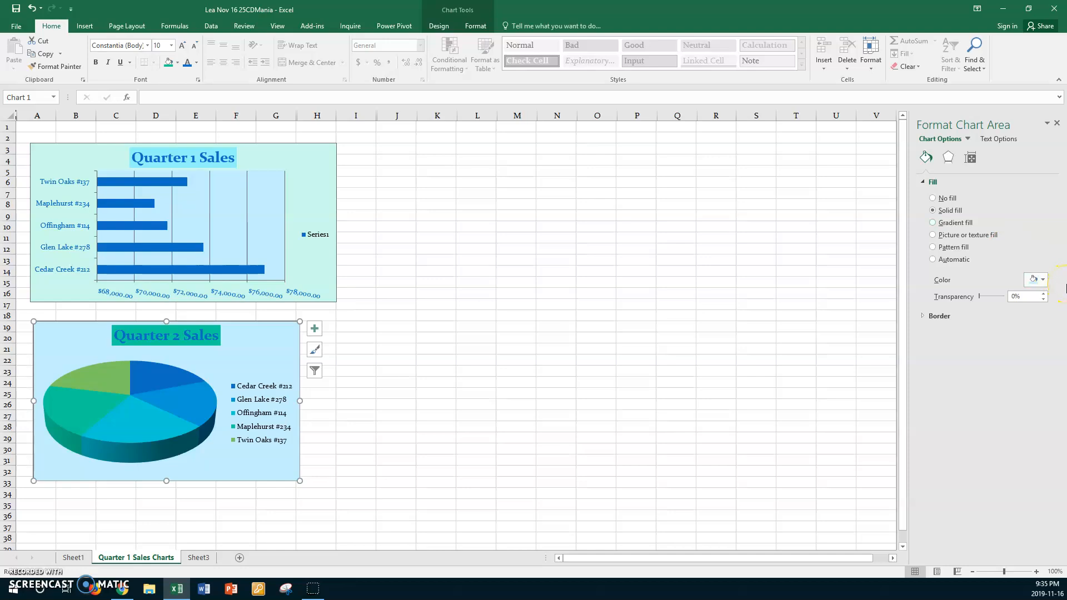
left_click(207, 370)
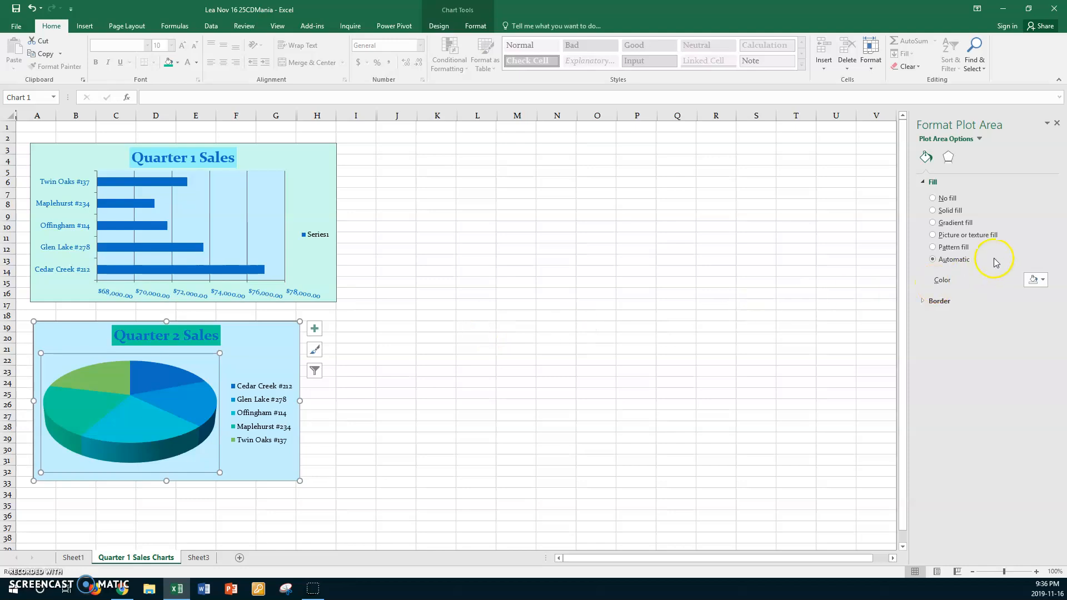
left_click(955, 212)
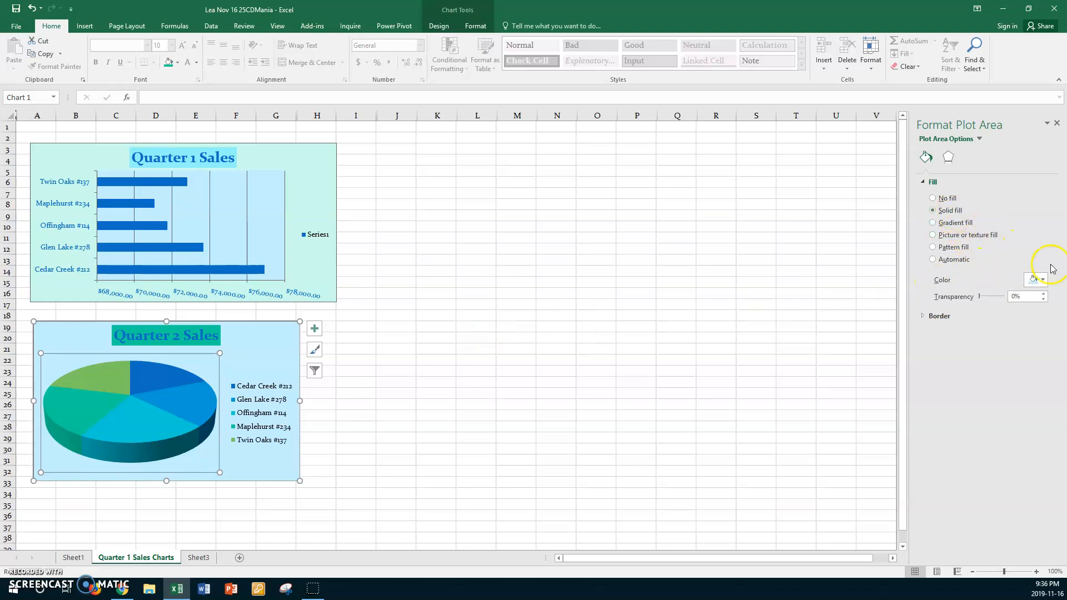
left_click(1036, 280)
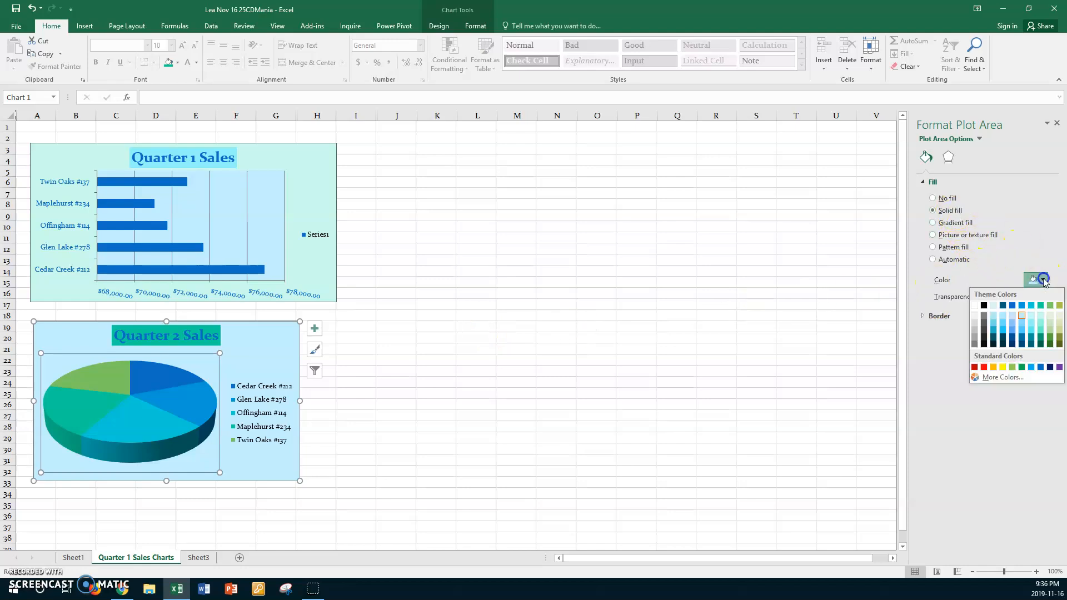
left_click(1003, 316)
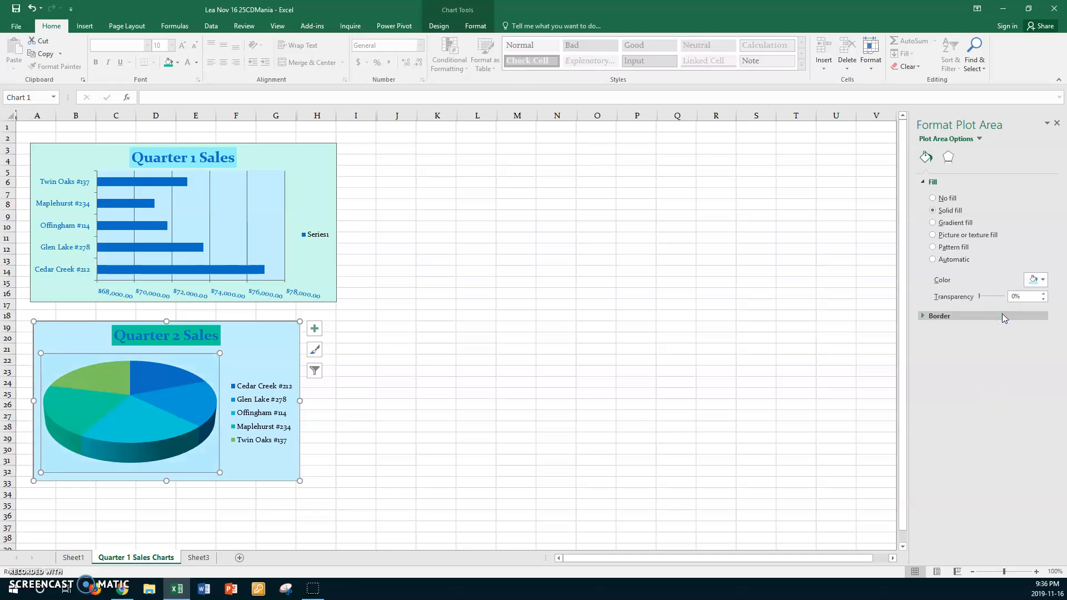
- Set the Quarter 2 plot area's fill transparency to 1% and, after trying light green, color it pale teal-green
left_click(1043, 294)
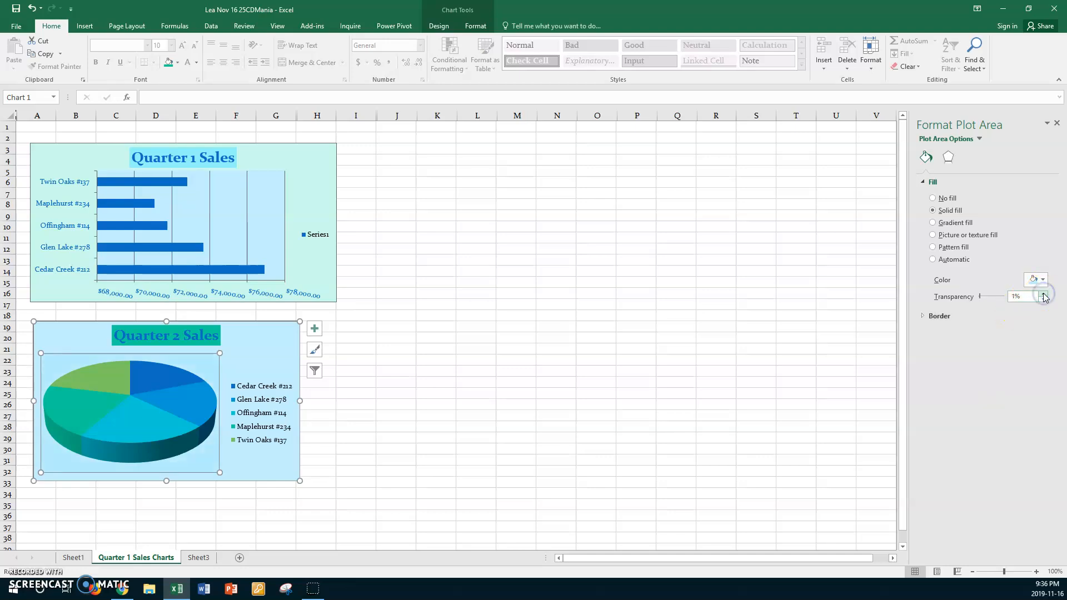
left_click(1042, 281)
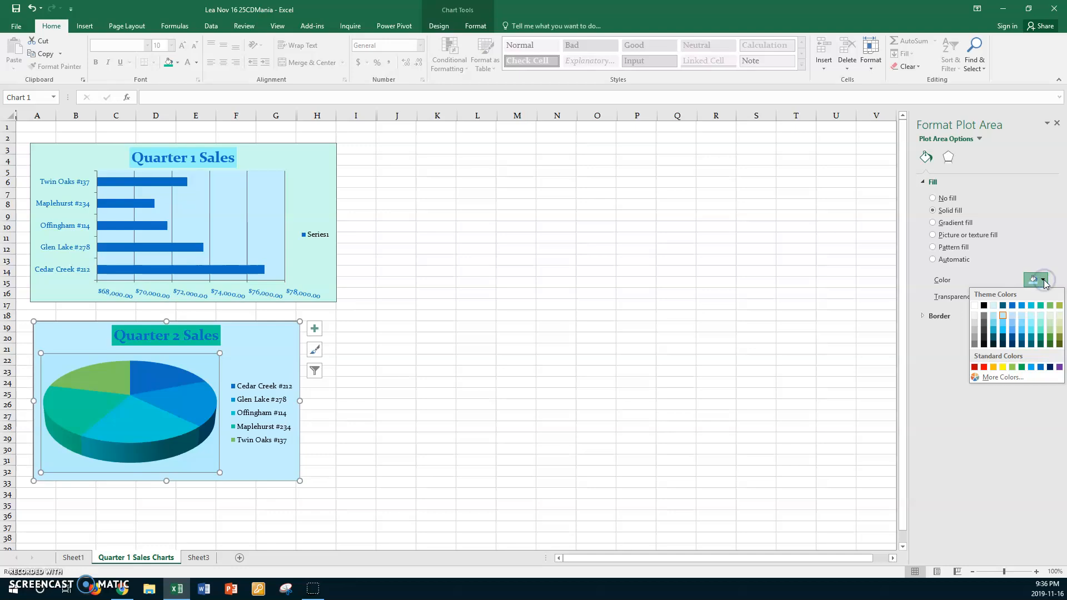
left_click(1051, 316)
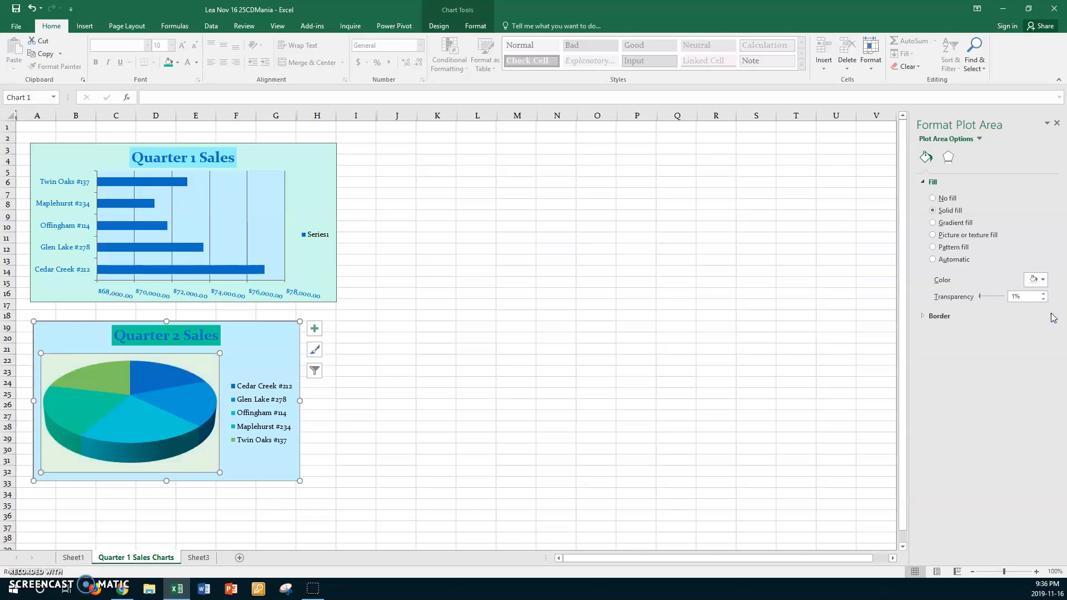
left_click(1042, 279)
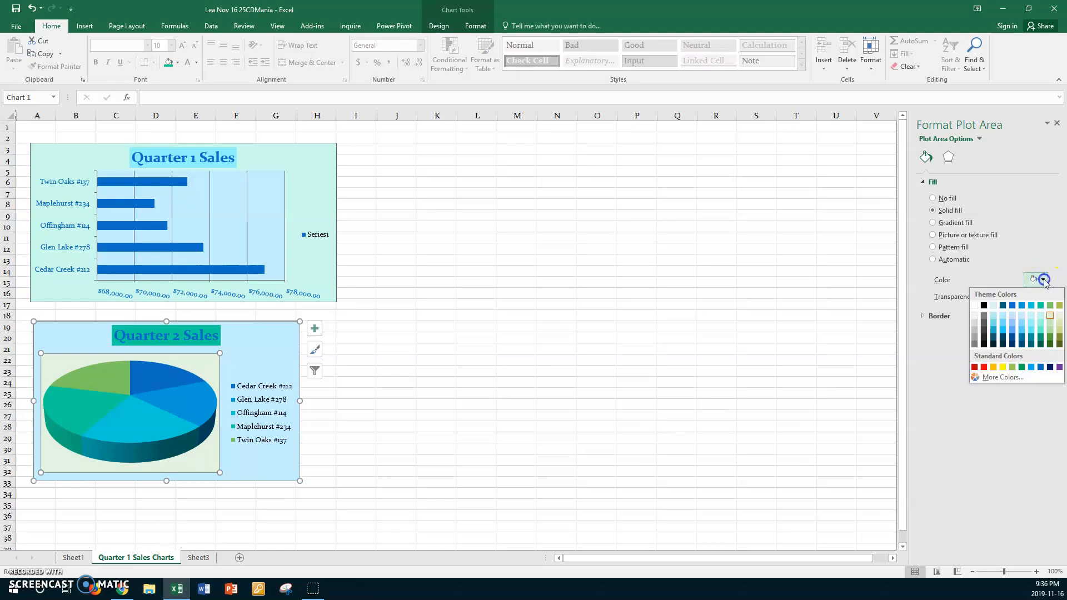
left_click(1041, 319)
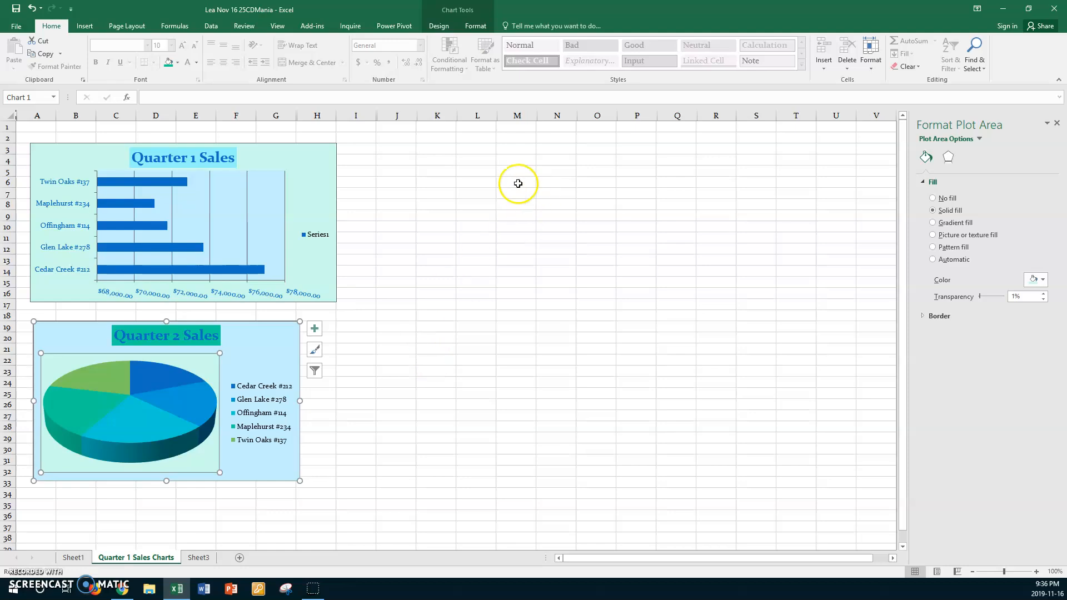
- Set the Quarter 1 chart's dollar axis bounds to a minimum of 50000 and a maximum of 80000
left_click(233, 298)
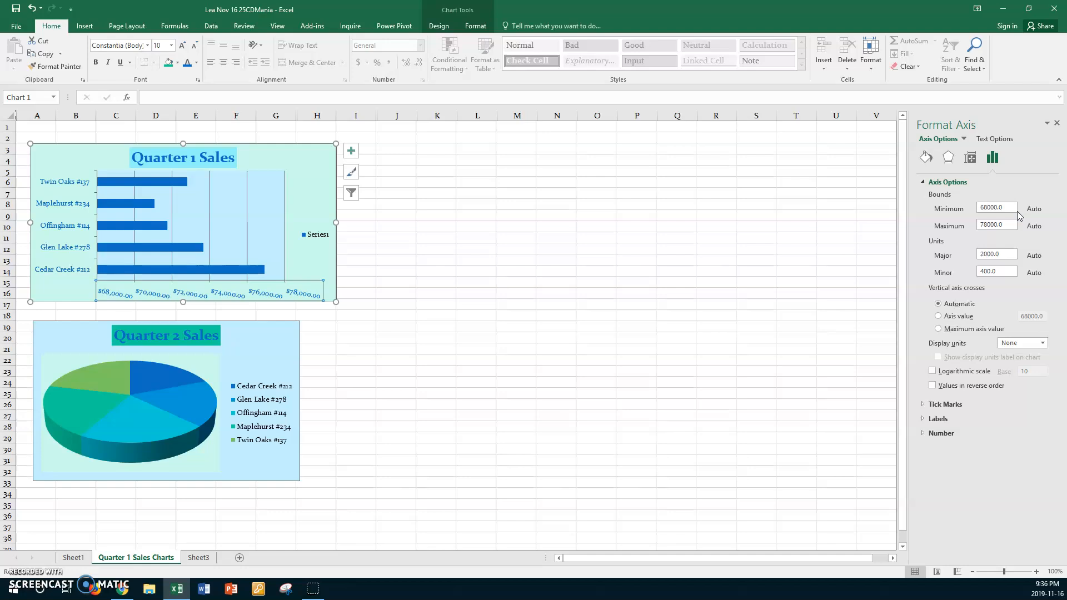
left_click(1000, 208)
left_click_drag(1001, 208, 970, 209)
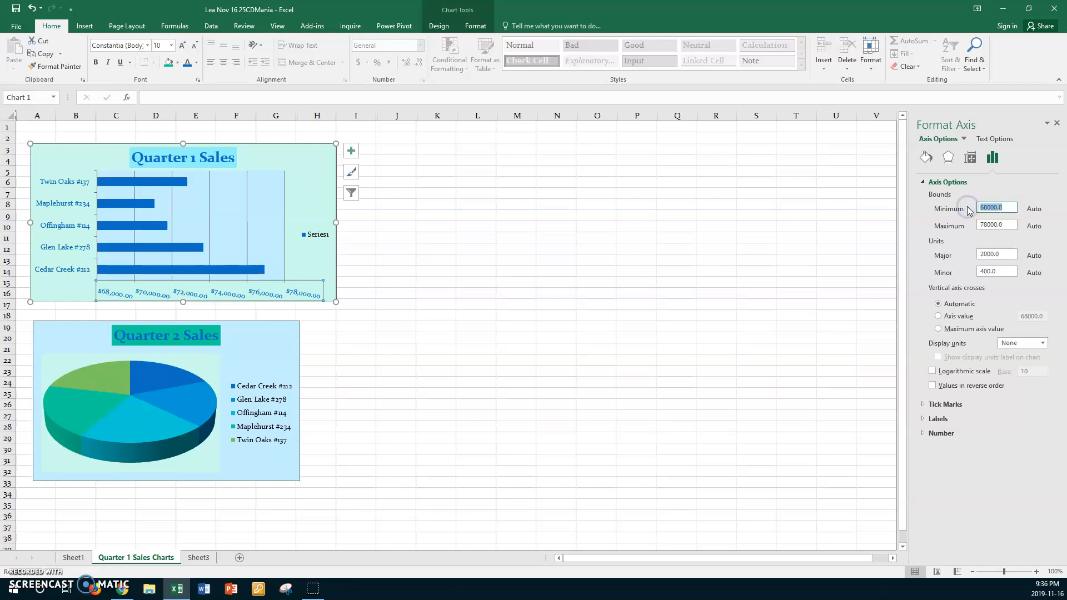
type("5")
left_click(1006, 223)
left_click_drag(1006, 224, 975, 221)
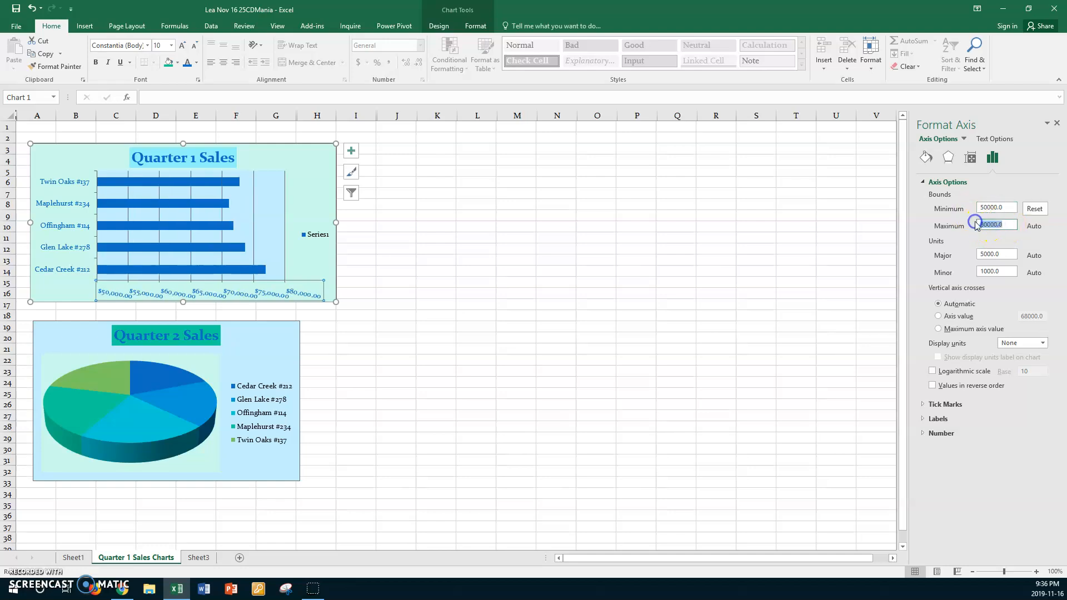
type("80")
key("Return")
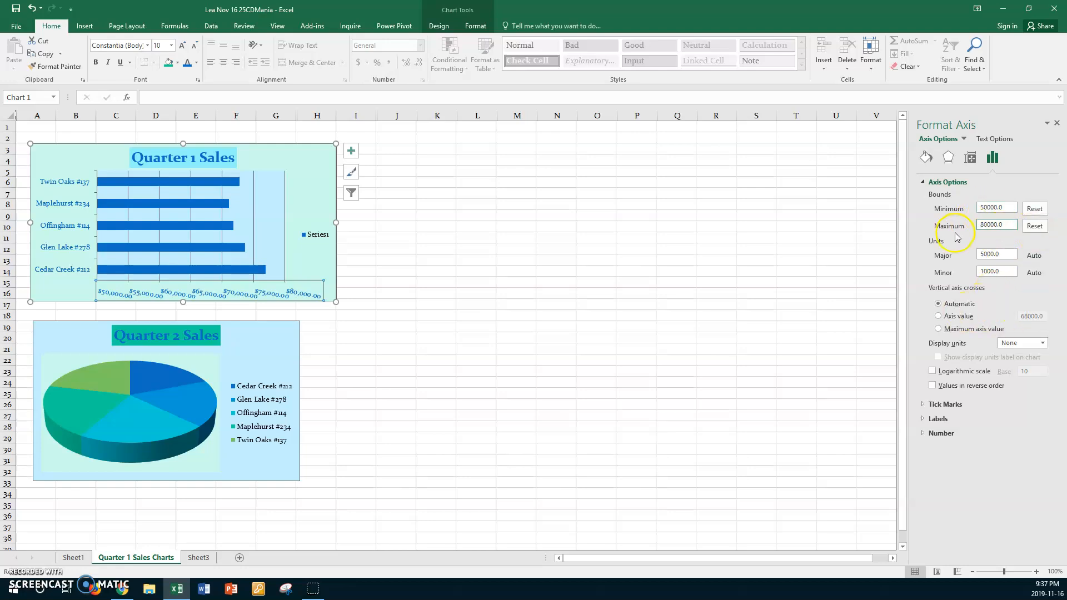
- Move the Quarter 2 chart down to start at row 21 and enlarge the Quarter 1 chart down to row 18
left_click_drag(264, 348, 268, 372)
left_click(303, 284)
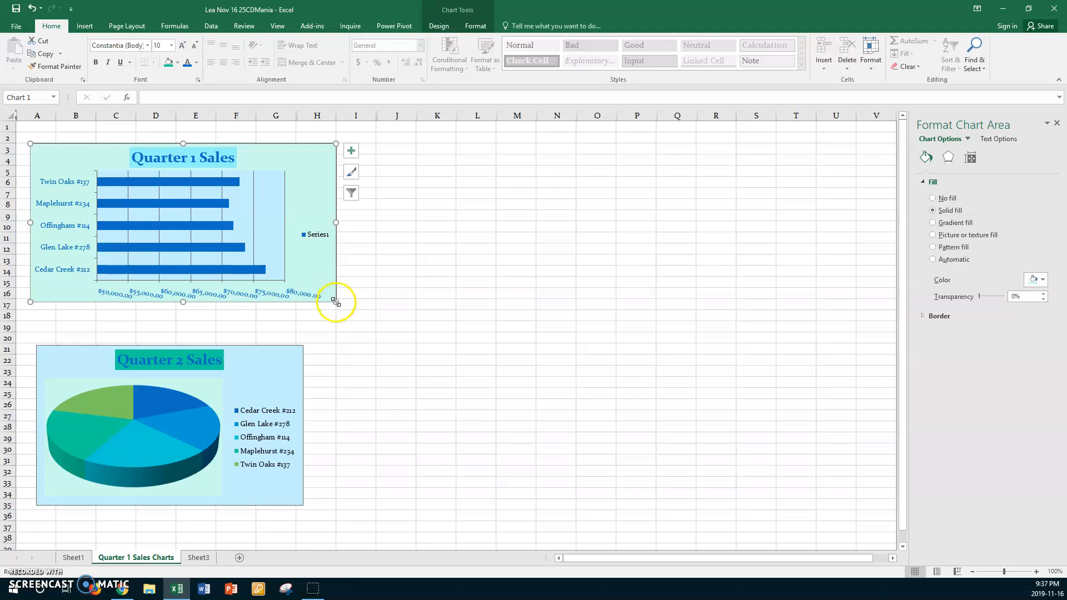
left_click_drag(336, 303, 344, 318)
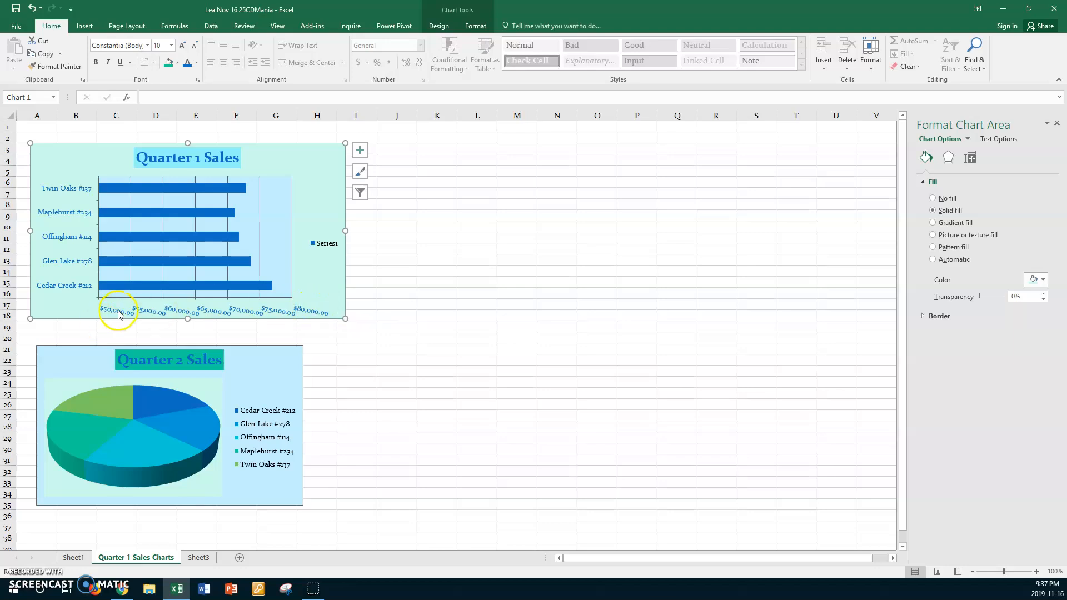
- Widen the Quarter 2 chart until its far edge roughly lines up with the Quarter 1 chart's
left_click(289, 495)
left_click_drag(300, 503, 348, 501)
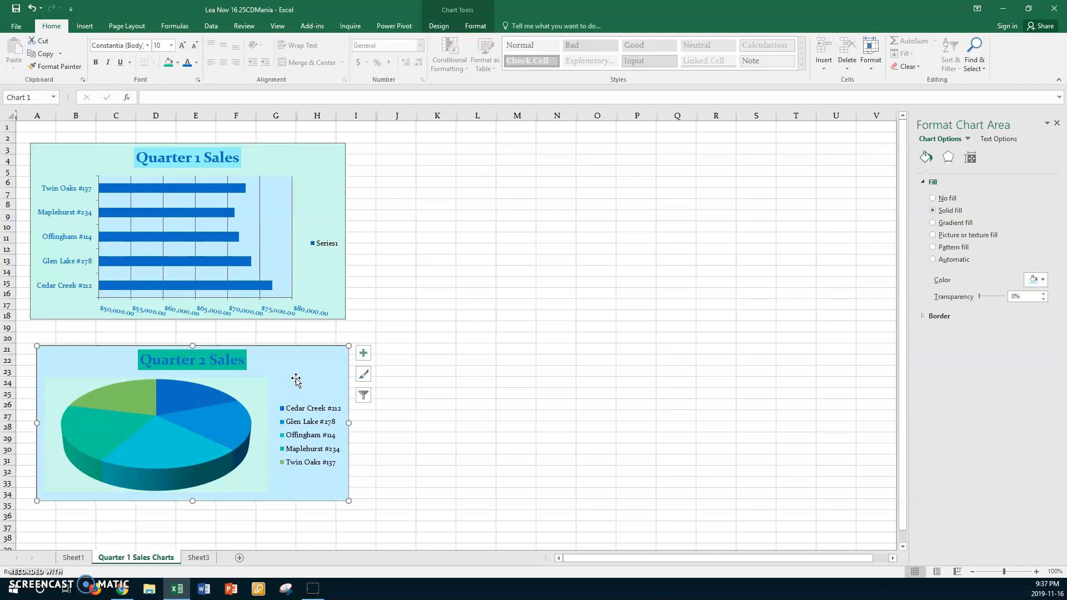
- Add Best Fit data labels to the slices of the Quarter 2 pie chart
left_click(197, 392)
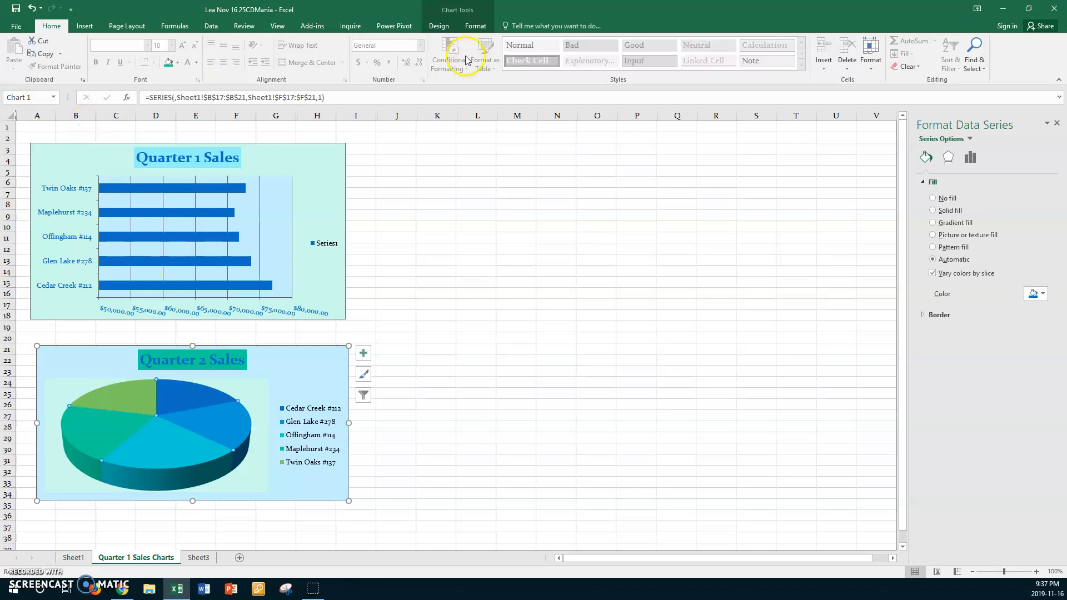
left_click(436, 26)
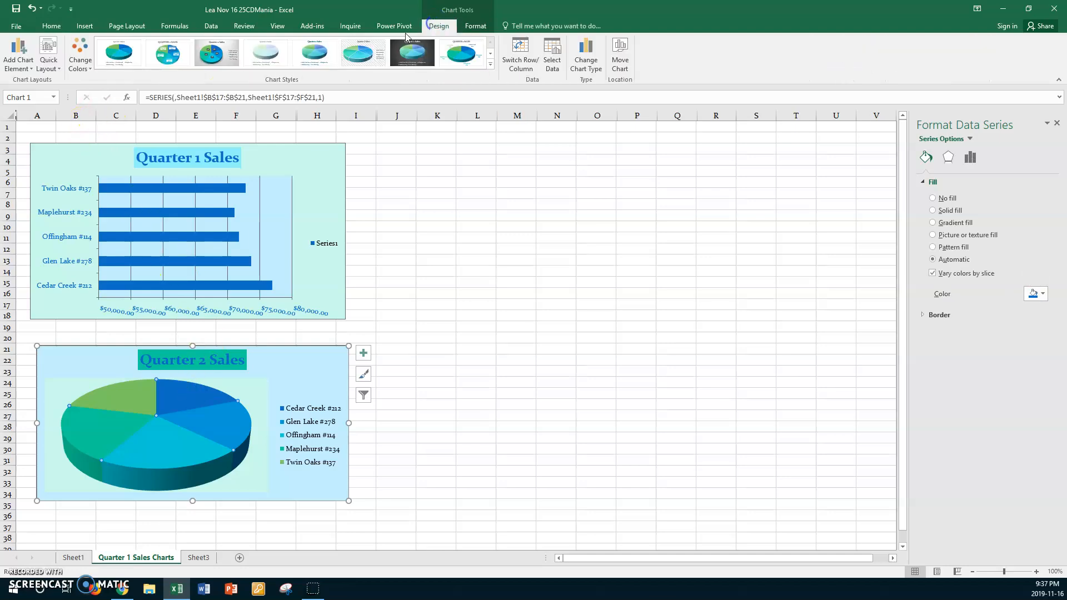
left_click(25, 66)
mouse_move(32, 93)
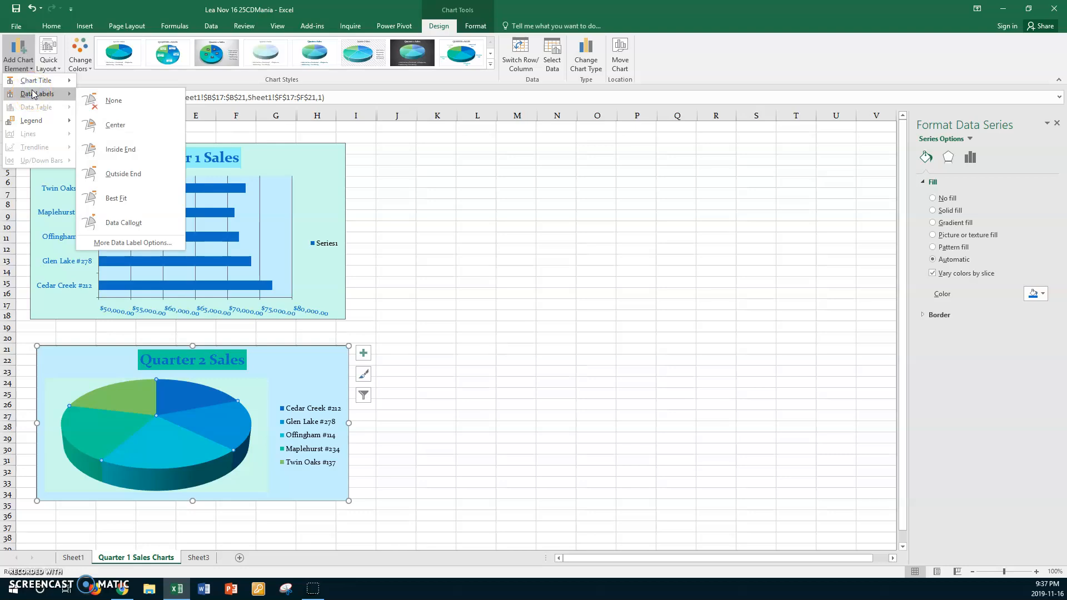
left_click(125, 206)
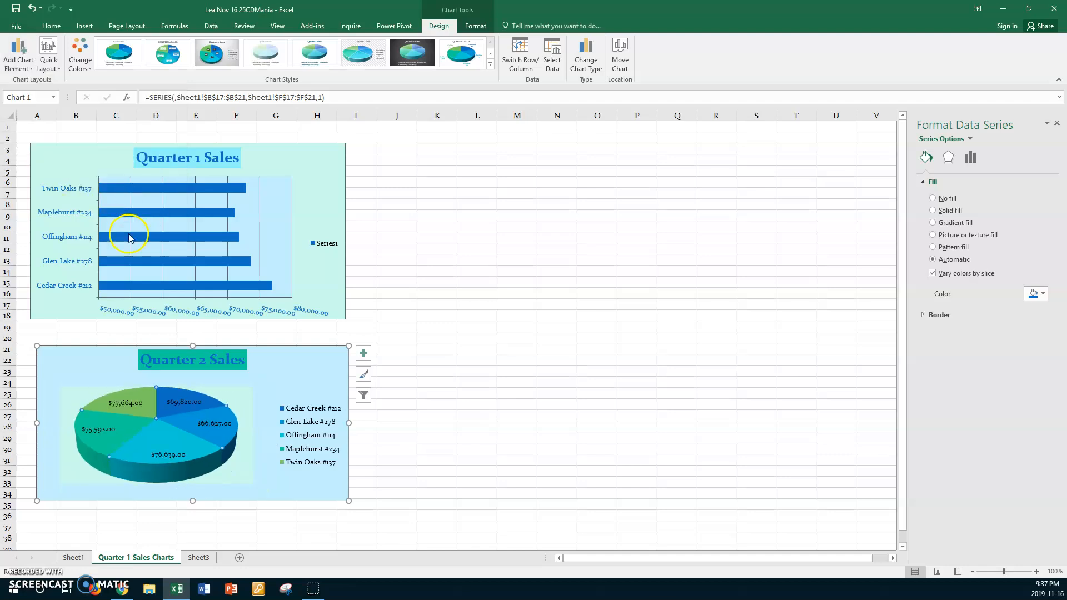
- Give the Quarter 2 data labels a solid fill and set their font size to 12
left_click(171, 403)
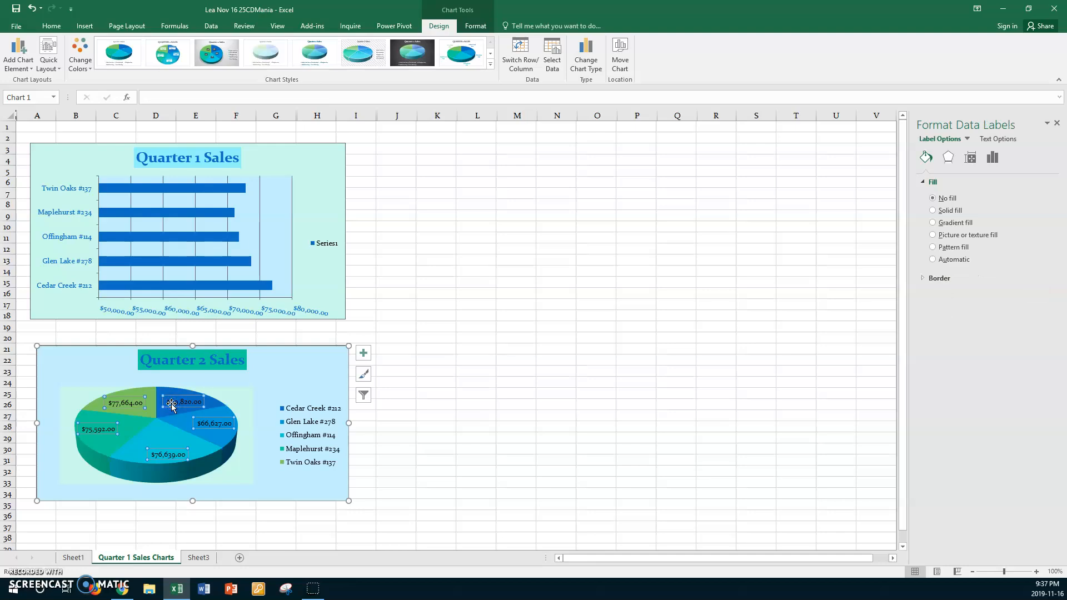
left_click(932, 210)
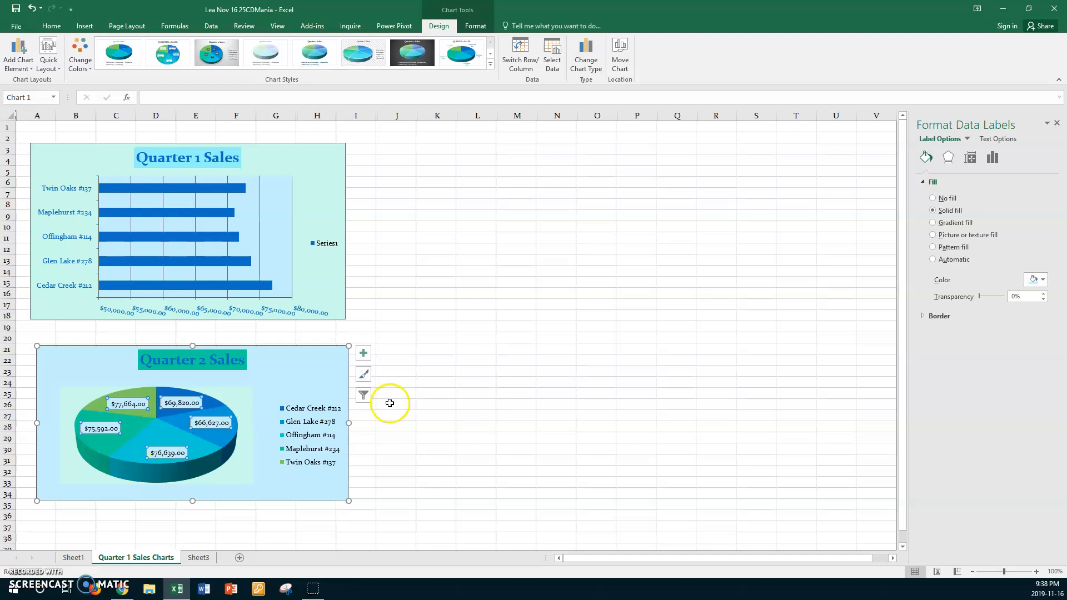
left_click(51, 26)
left_click(171, 45)
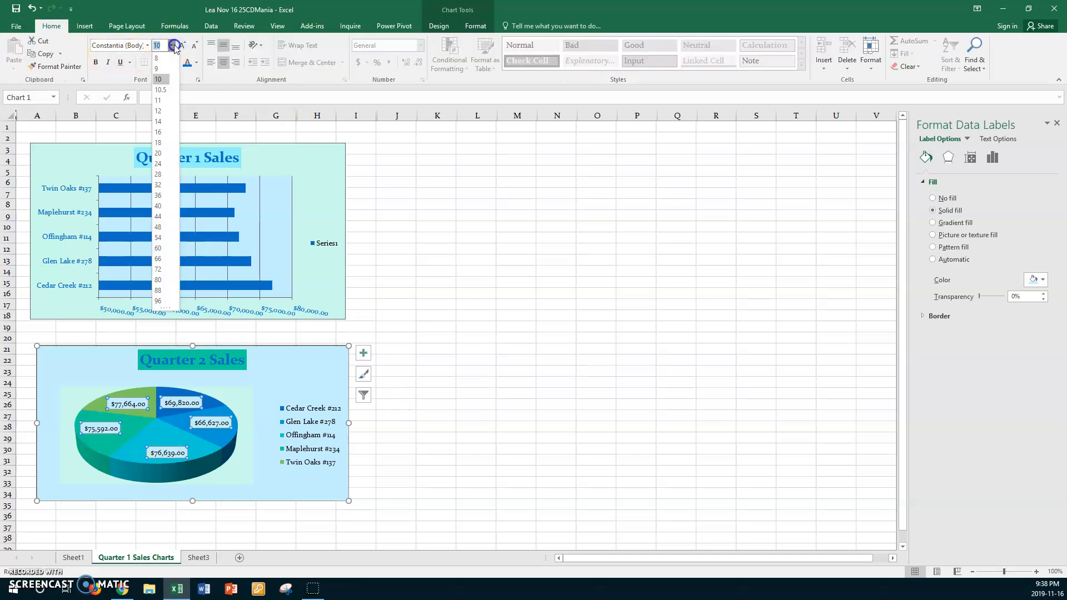
left_click(158, 110)
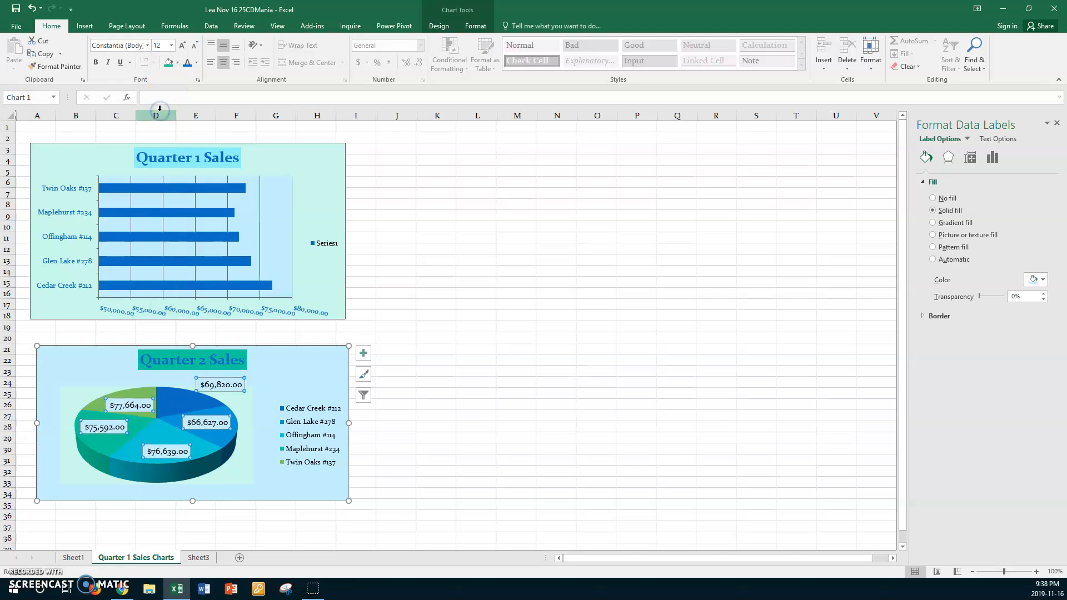
- Move the Quarter 2 title into the chart's upper-left corner and shift the Cedar Creek data label slightly farther from the pie
left_click(217, 356)
left_click_drag(214, 351, 120, 351)
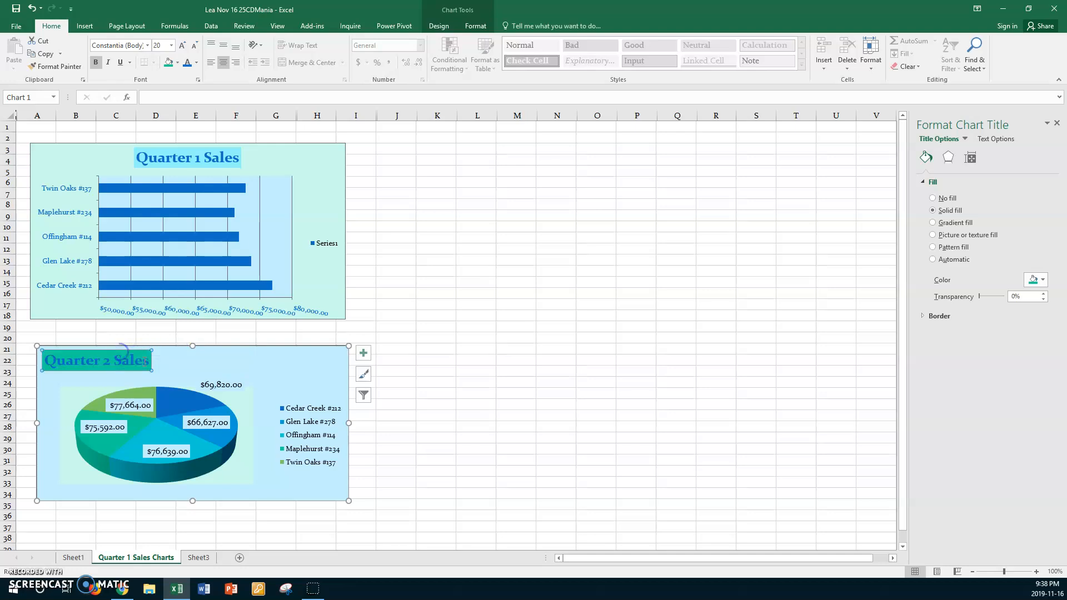
left_click(225, 384)
left_click(228, 384)
left_click_drag(228, 383, 234, 374)
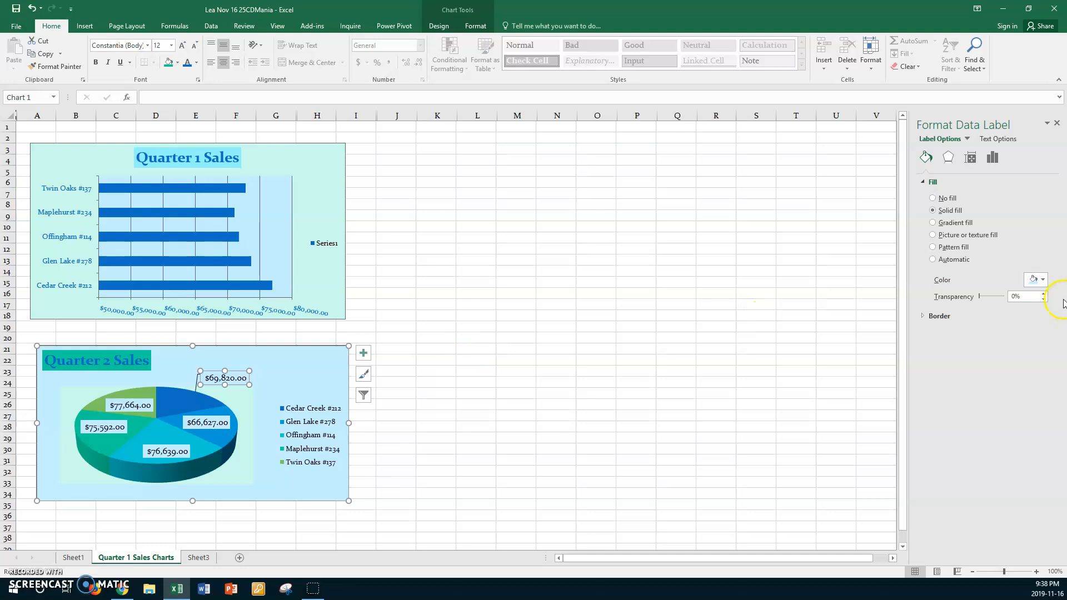
left_click(313, 383)
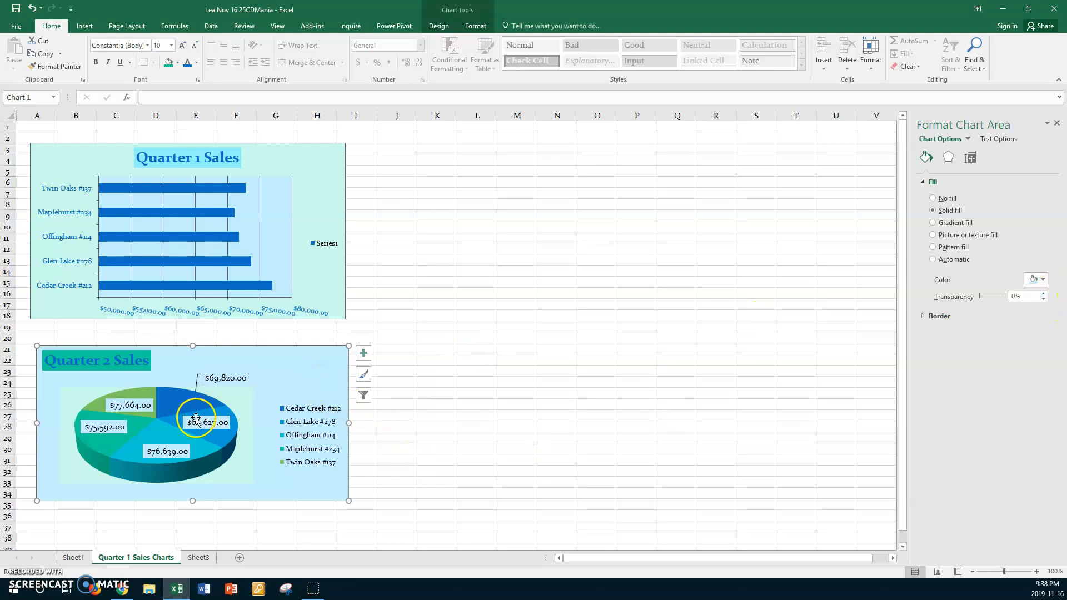
- Change the fill color of all Quarter 2 data labels to light turquoise
left_click(188, 423)
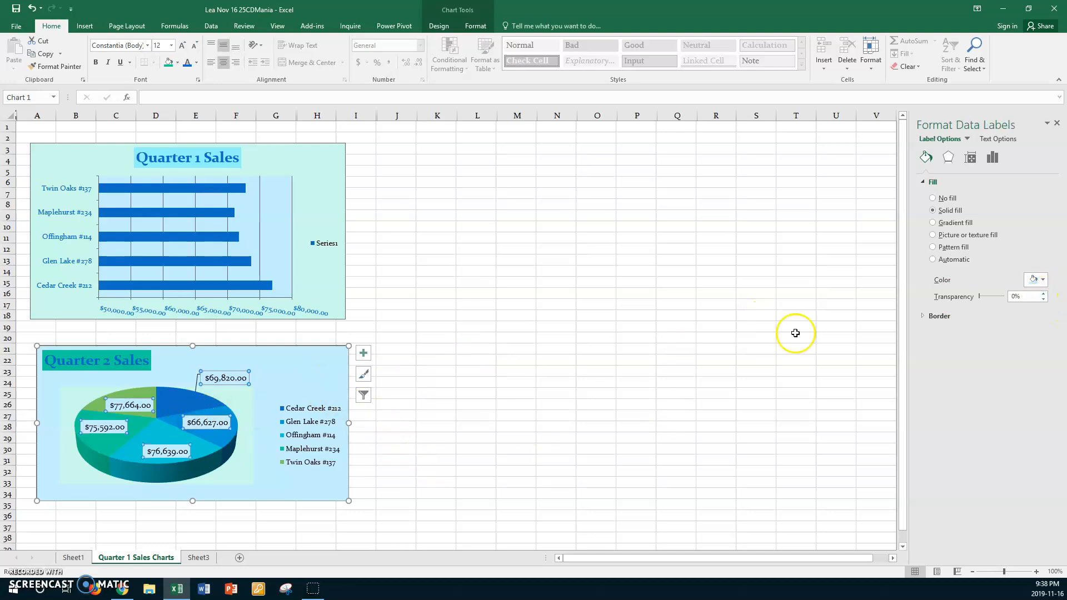
left_click(1043, 280)
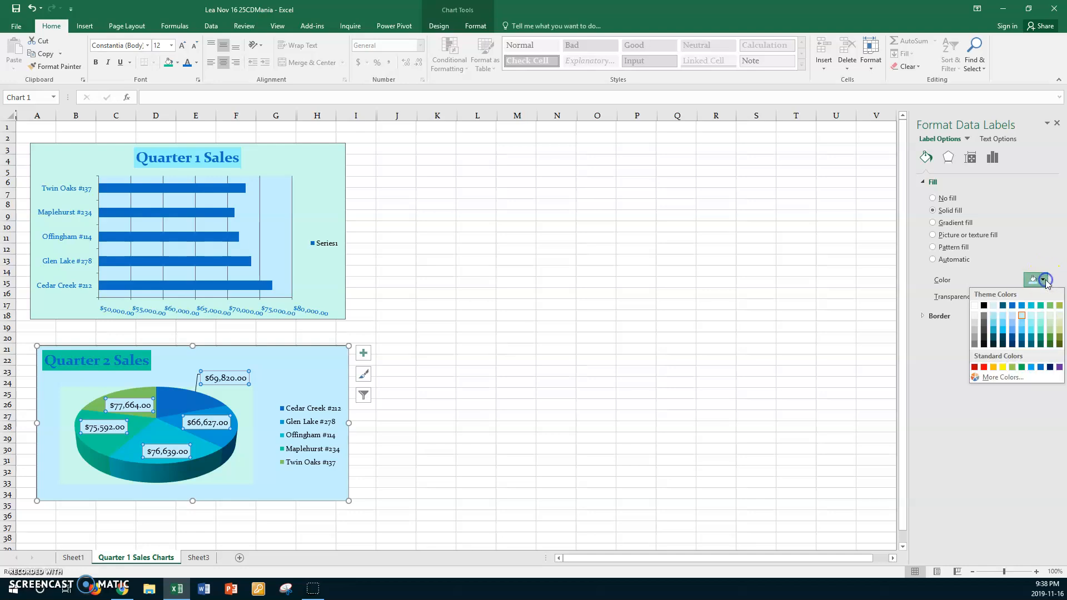
left_click(1031, 327)
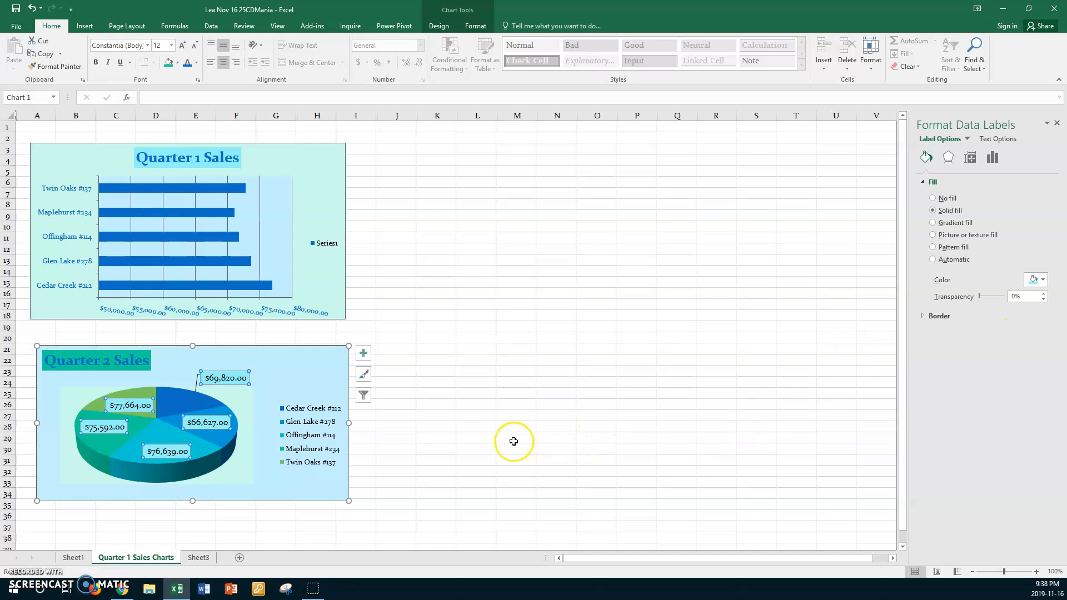
left_click(304, 372)
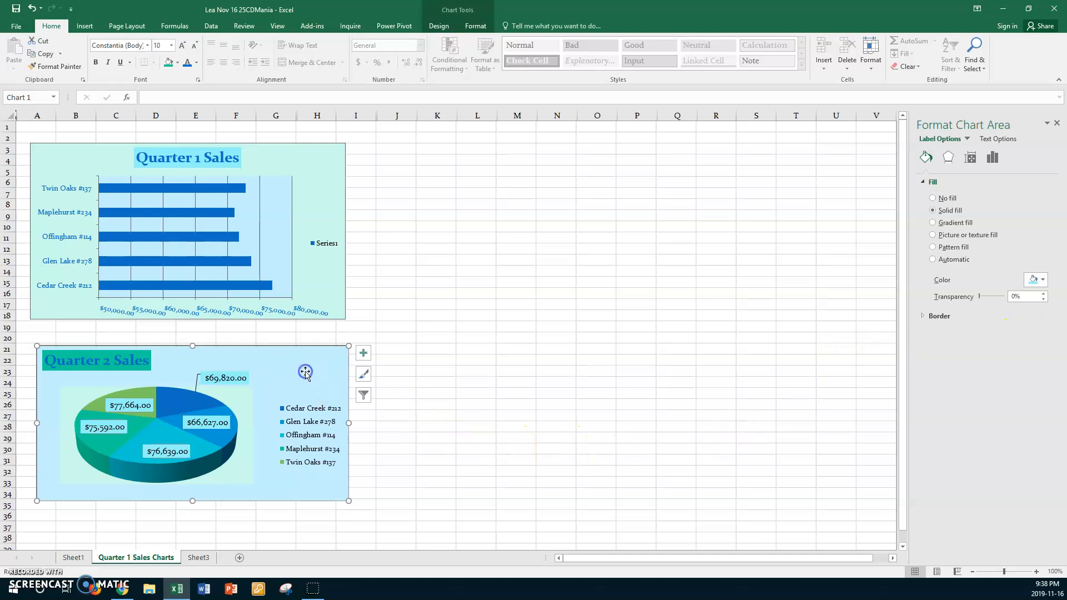
- Enlarge the Quarter 2 chart downward to row 37, keeping its width
scroll(287, 479, "down", 2)
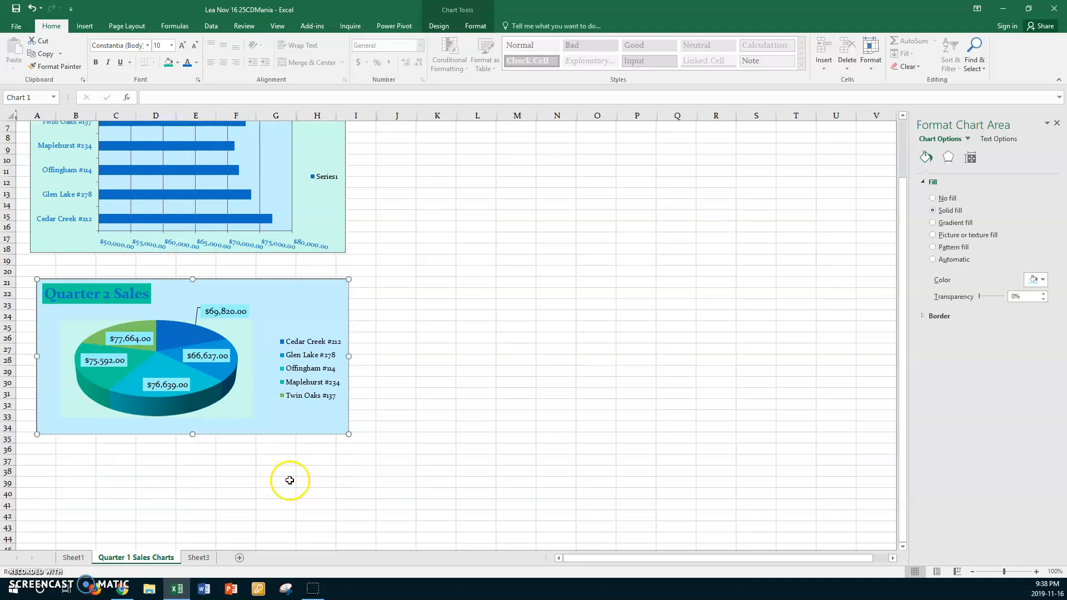
left_click_drag(350, 435, 349, 460)
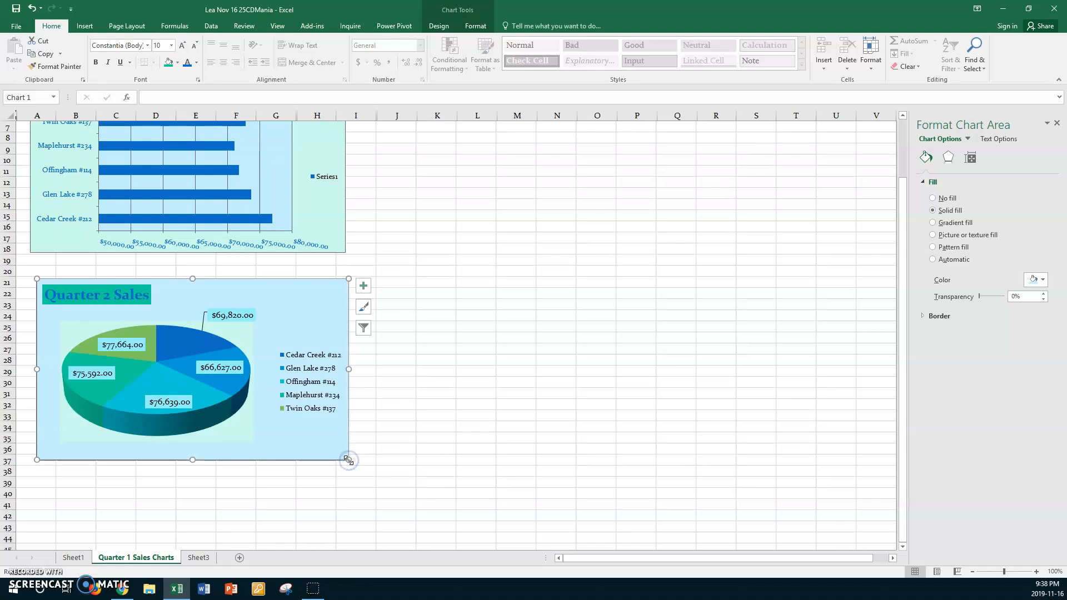
left_click(330, 470)
scroll(331, 470, "up", 2)
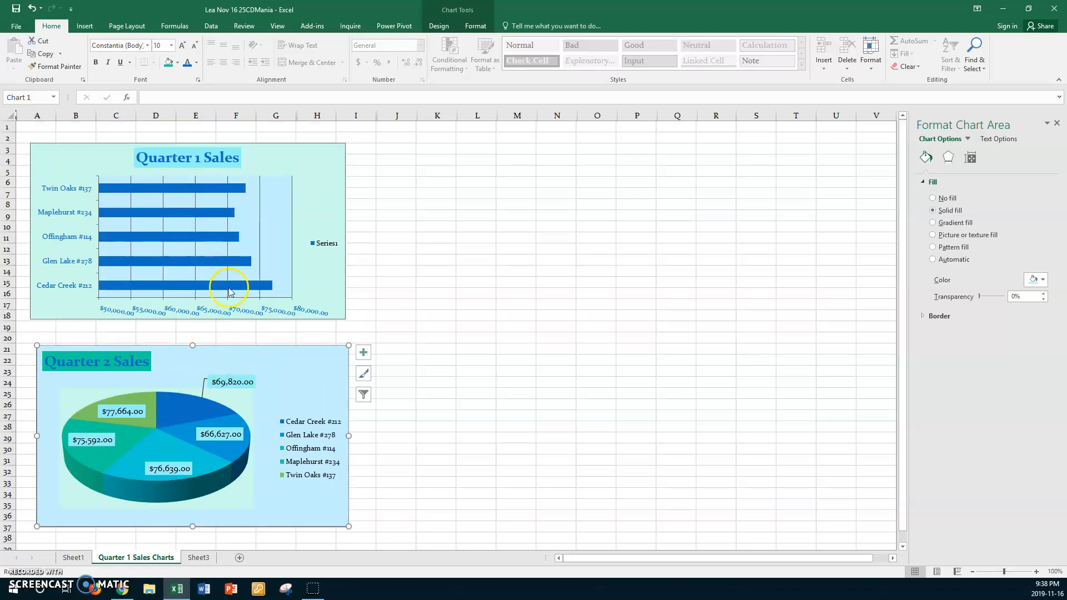
- Add centered data labels to the bars of the Quarter 1 chart
left_click(228, 188)
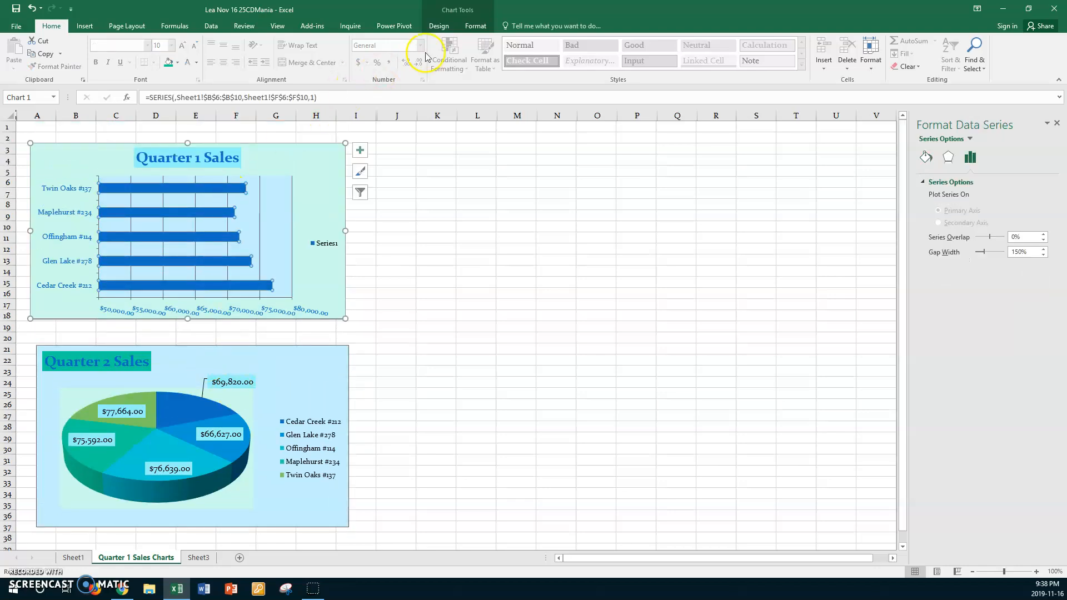
left_click(437, 27)
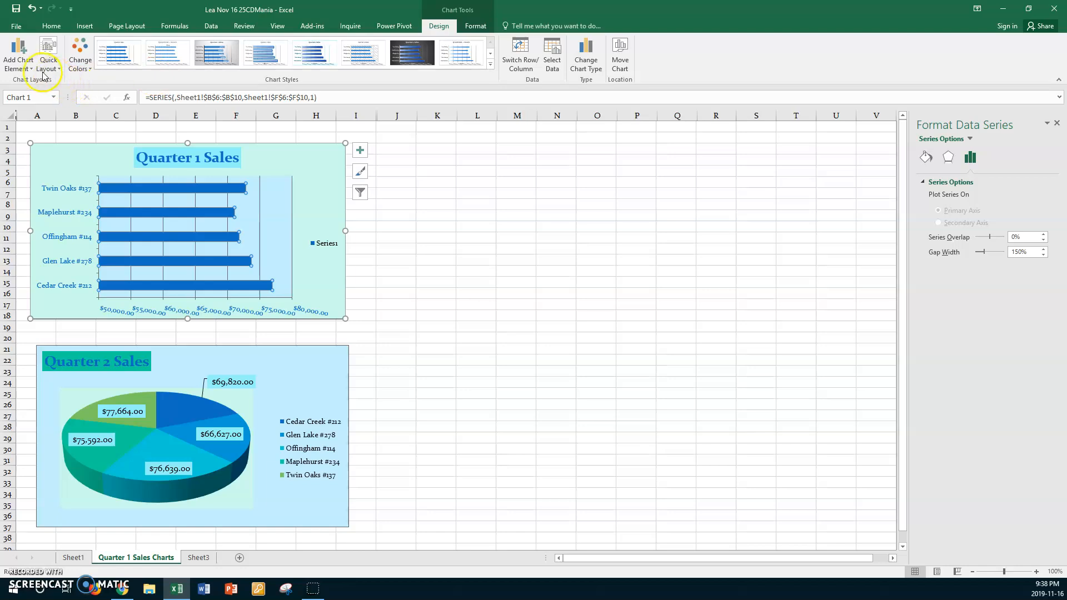
left_click(21, 62)
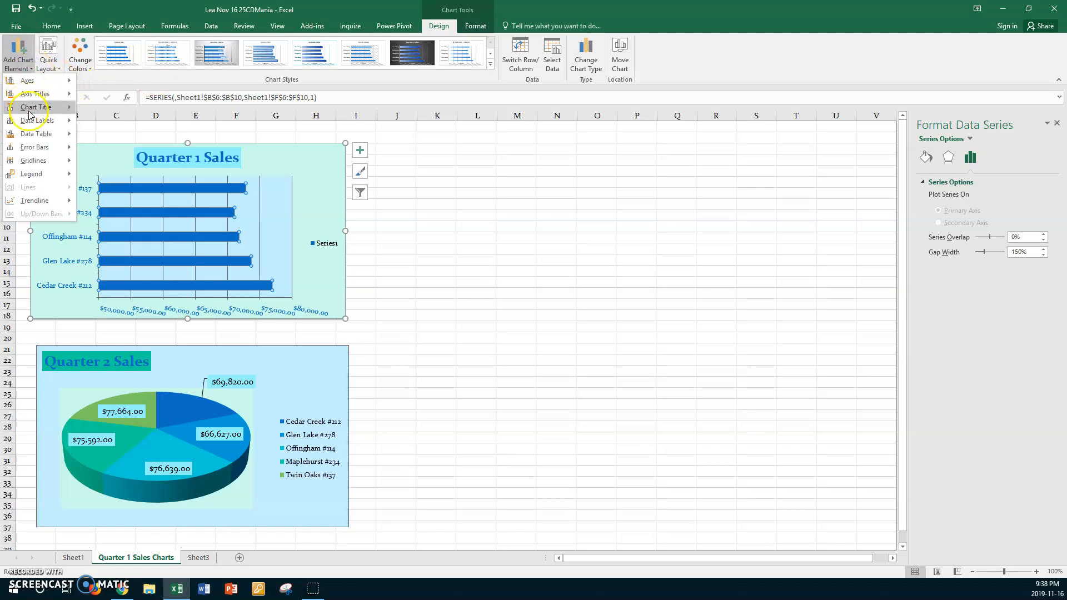
mouse_move(33, 125)
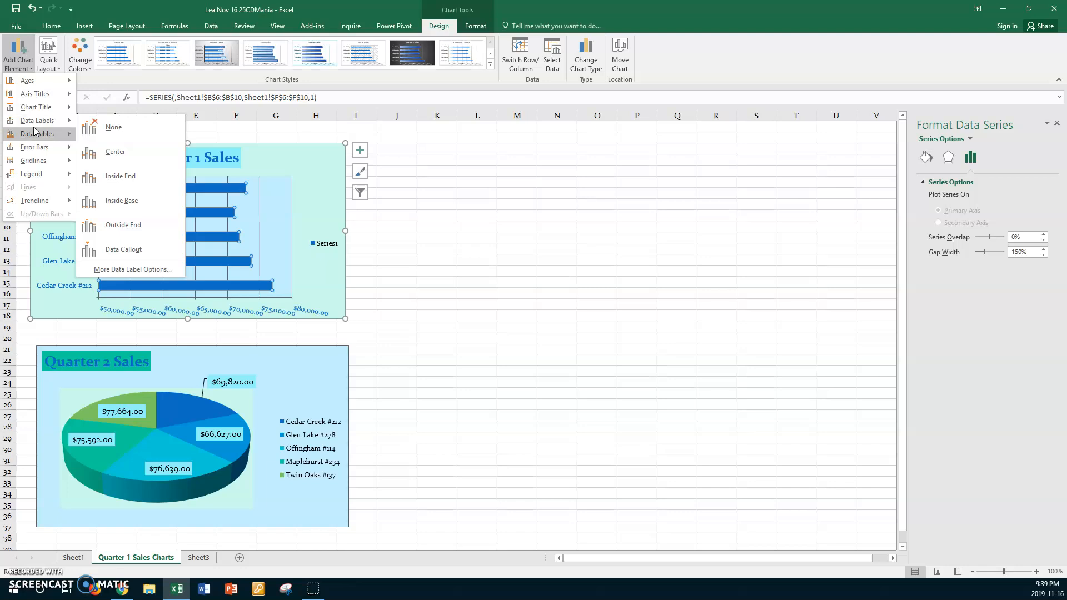
left_click(117, 147)
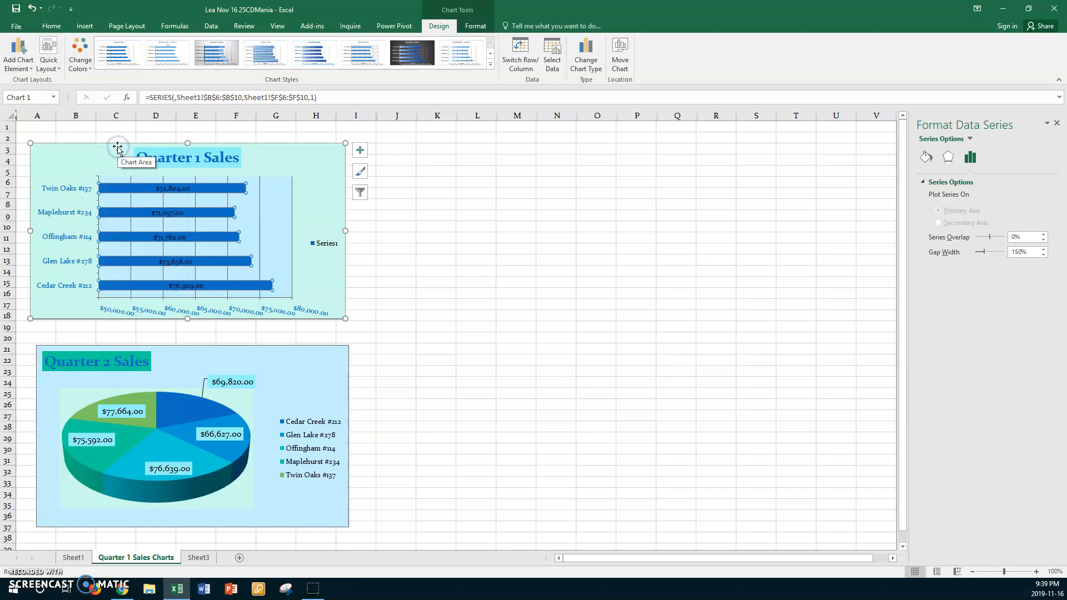
- Give the Quarter 1 data labels a solid fill in pale teal-green
left_click(170, 189)
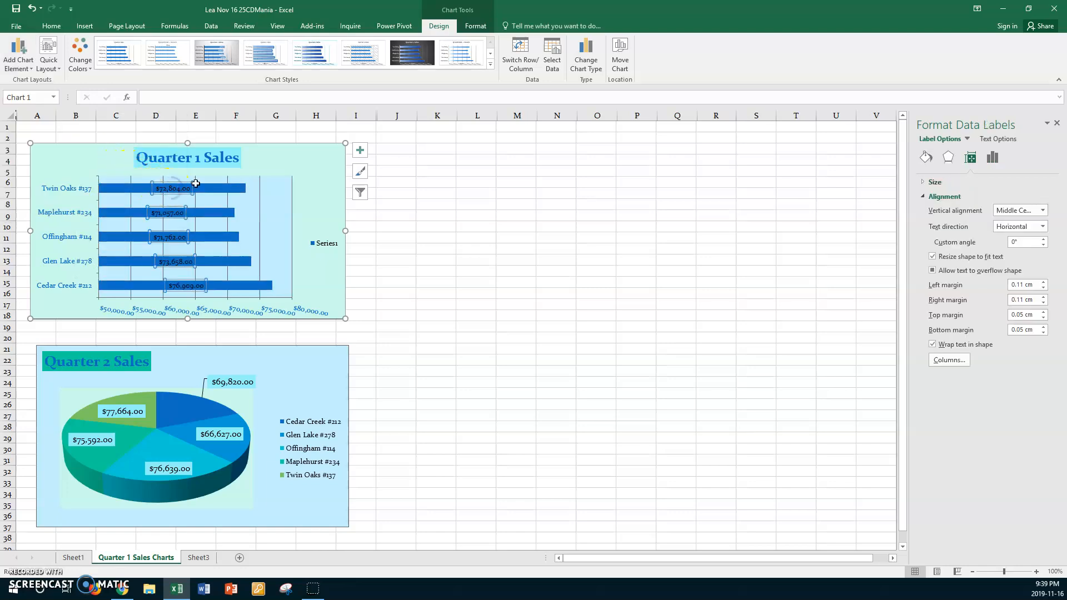
left_click(925, 158)
left_click(933, 211)
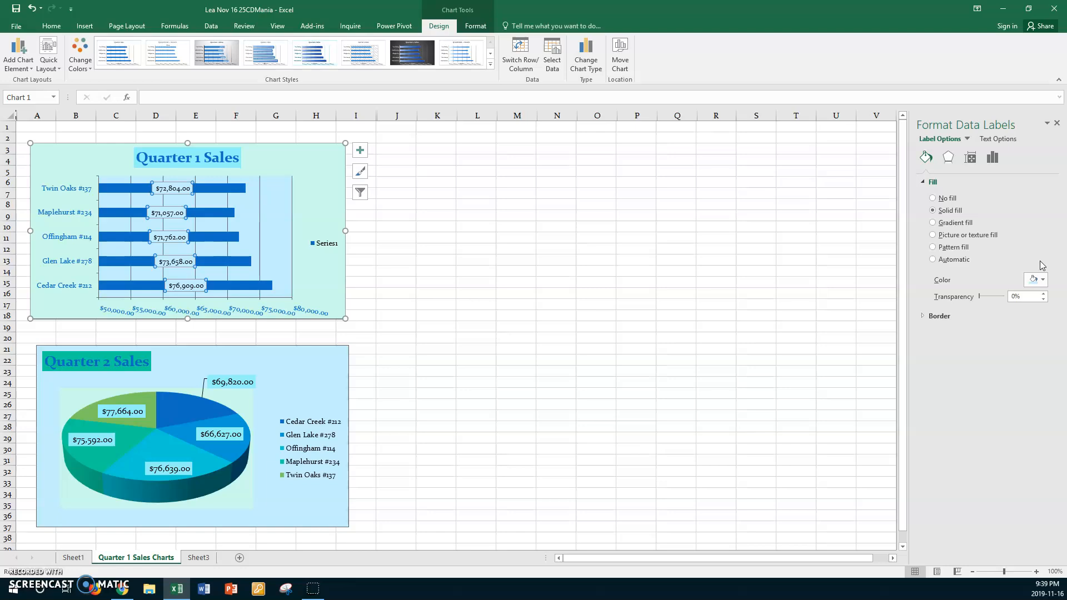
left_click(1041, 280)
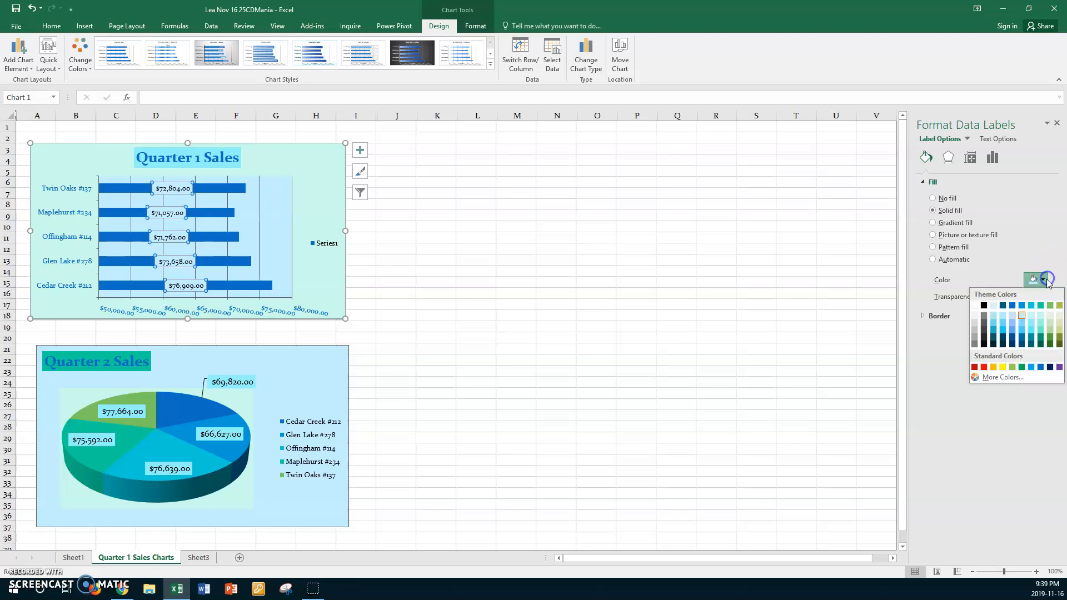
left_click(1043, 315)
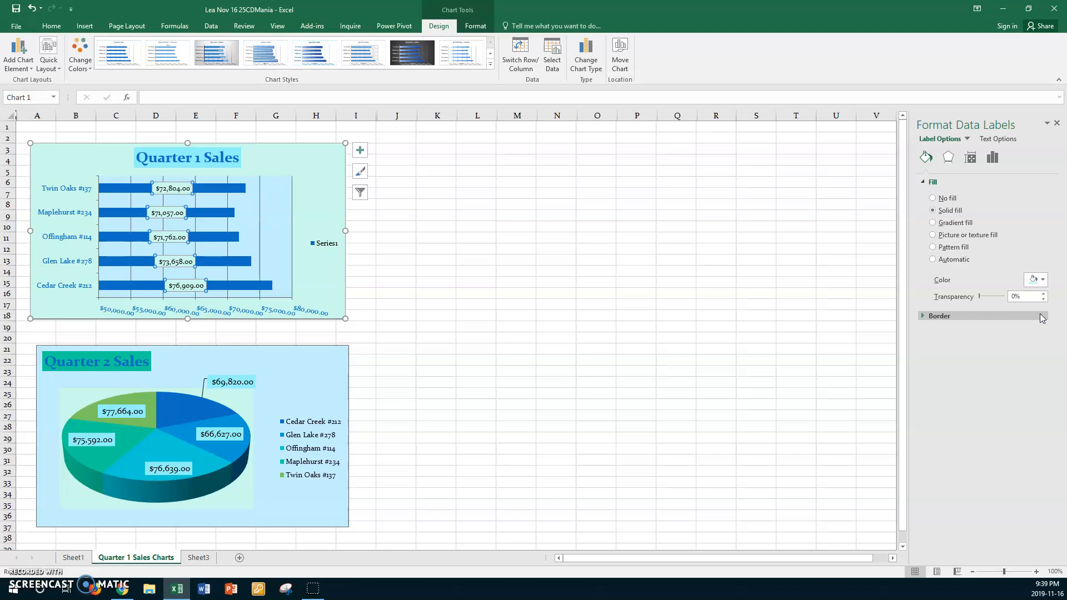
- Increase the font size of the Quarter 1 data labels to 11
left_click(51, 26)
left_click(181, 45)
left_click(181, 47)
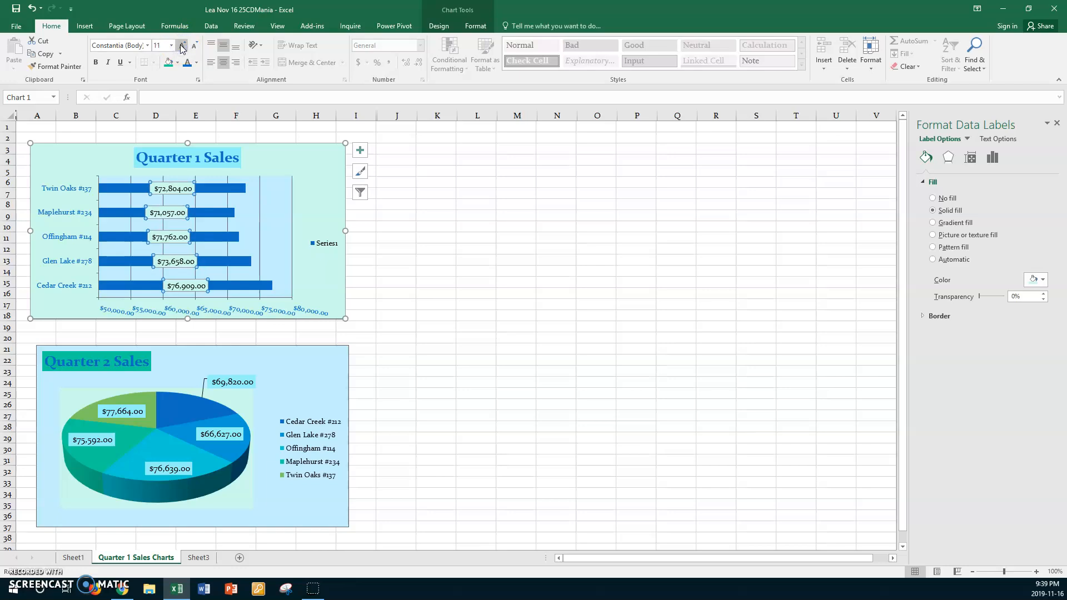
- Delete the Quarter 1 chart's legend and extend the chart down to row 19
left_click(325, 248)
key("Delete")
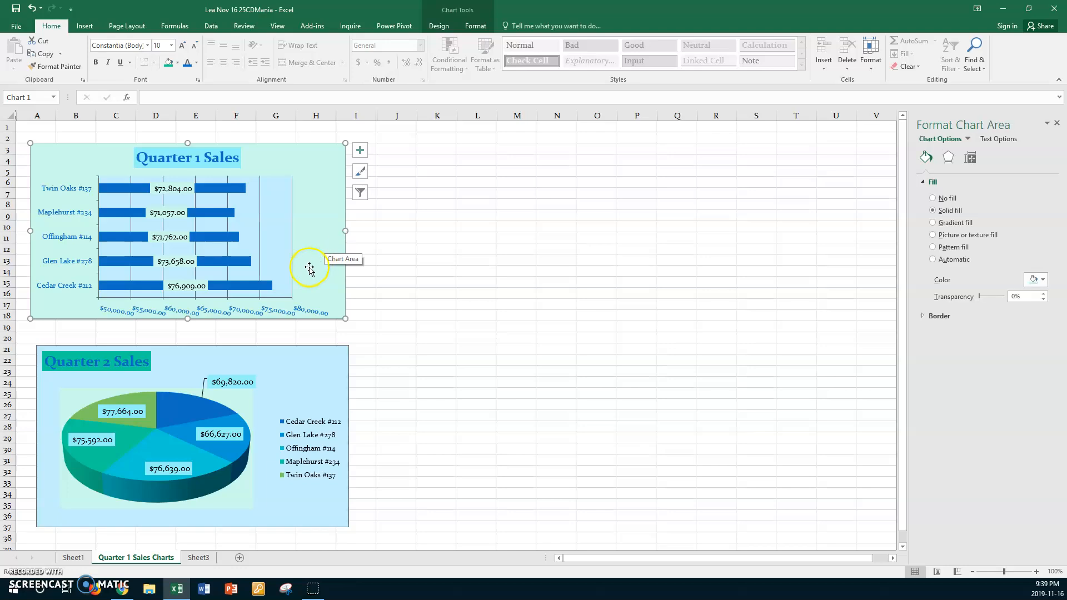
left_click_drag(189, 318, 188, 332)
- Resize the Quarter 1 plot area, making it wider overall, and widen the whole chart into column I
left_click(251, 213)
mouse_move(292, 180)
left_mouse_down()
mouse_move(286, 191)
mouse_move(283, 175)
left_mouse_up()
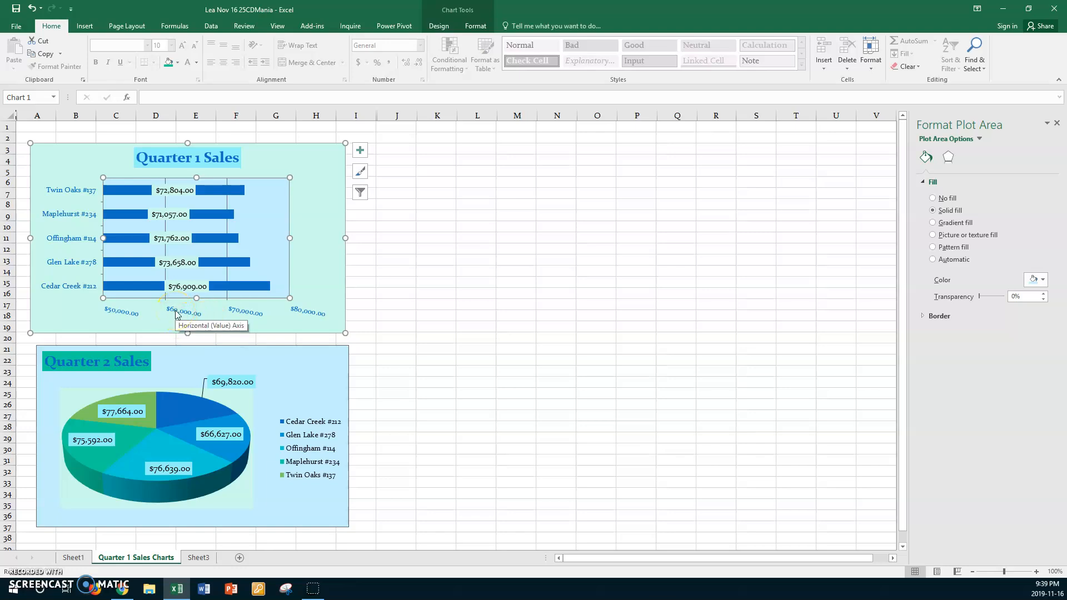
left_click(176, 313)
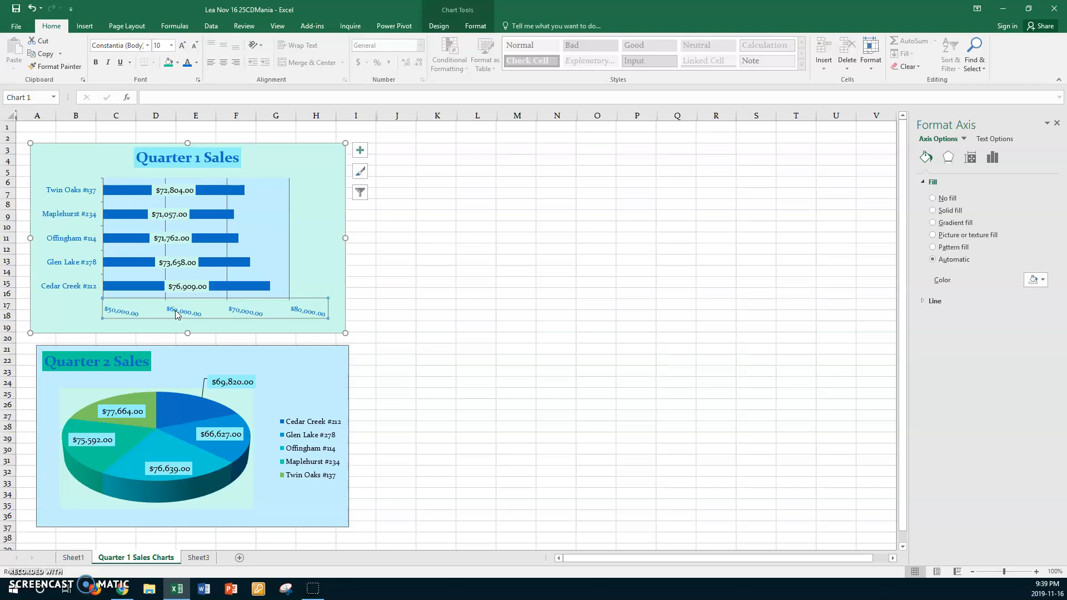
left_click(281, 203)
left_click_drag(290, 238, 305, 238)
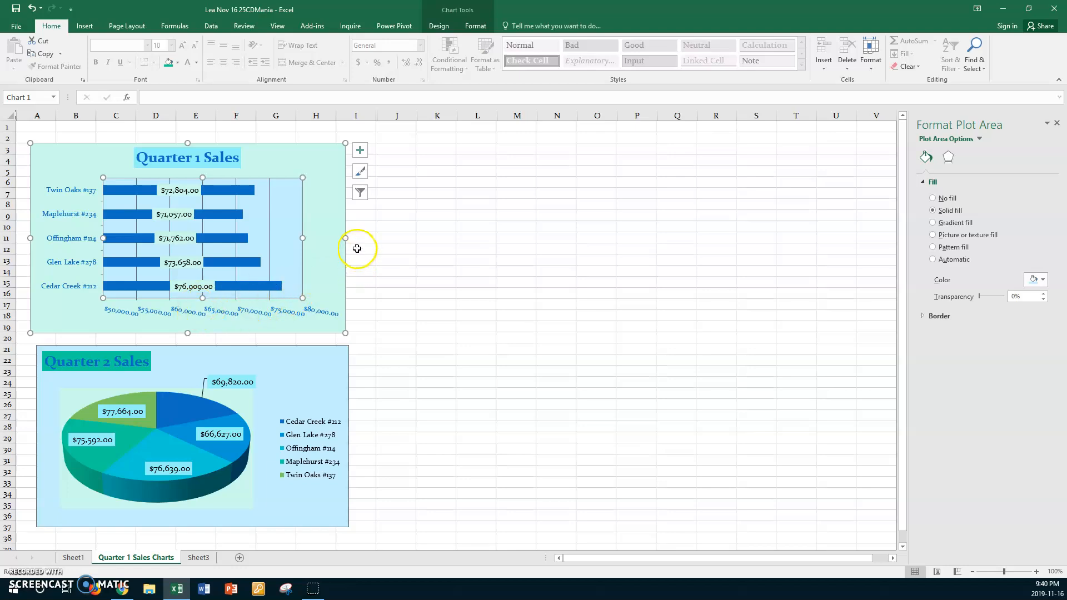
mouse_move(345, 238)
left_mouse_down()
mouse_move(366, 237)
mouse_move(324, 241)
left_mouse_up()
left_click(320, 239)
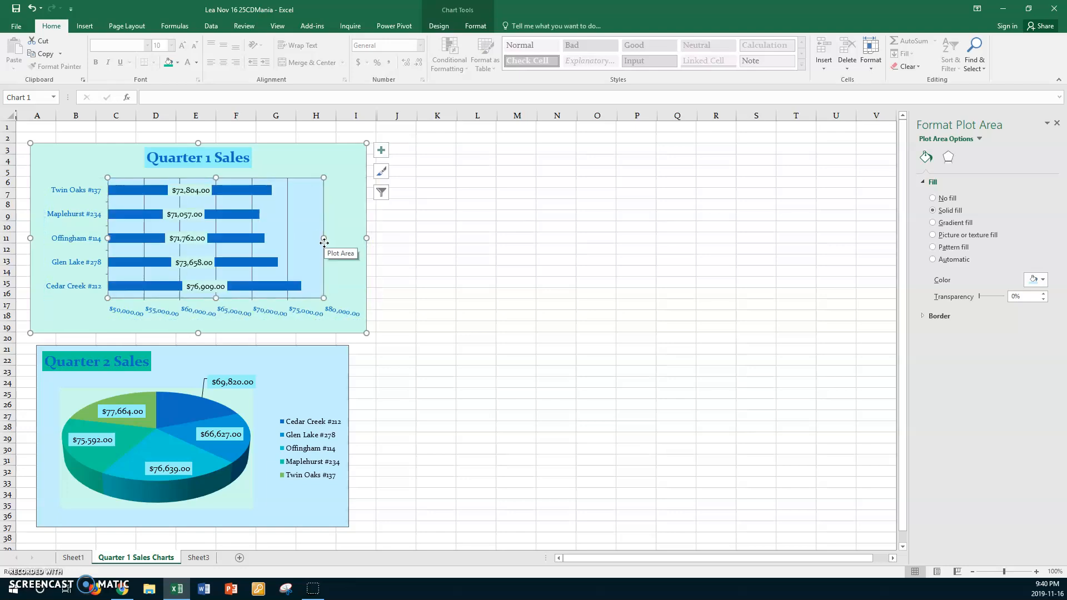
- Set the custom text angle of the Quarter 1 chart's dollar-value axis labels to 21°
left_click(295, 309)
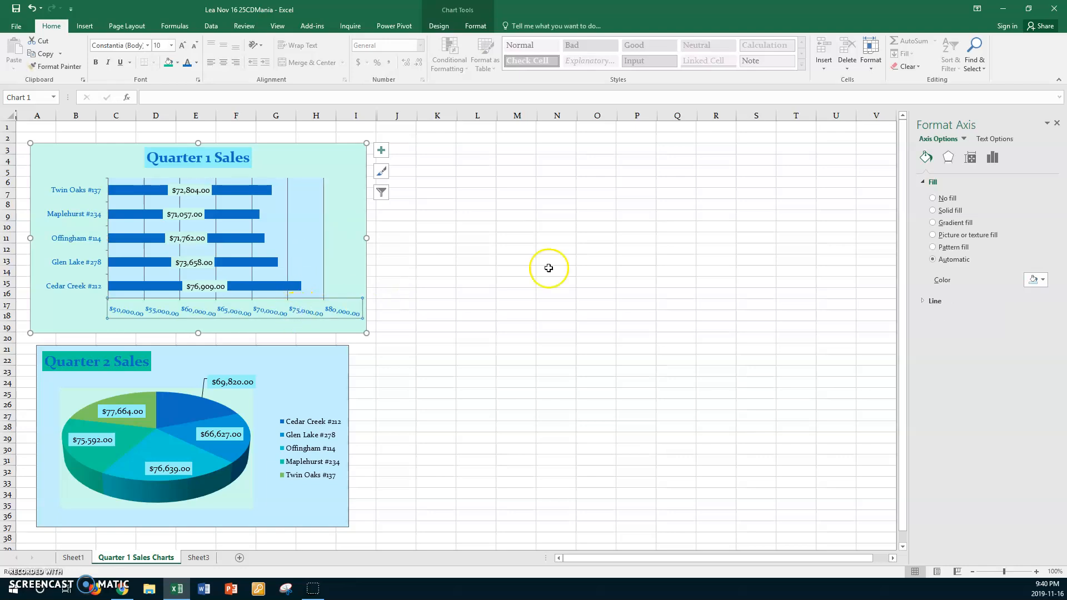
left_click(992, 157)
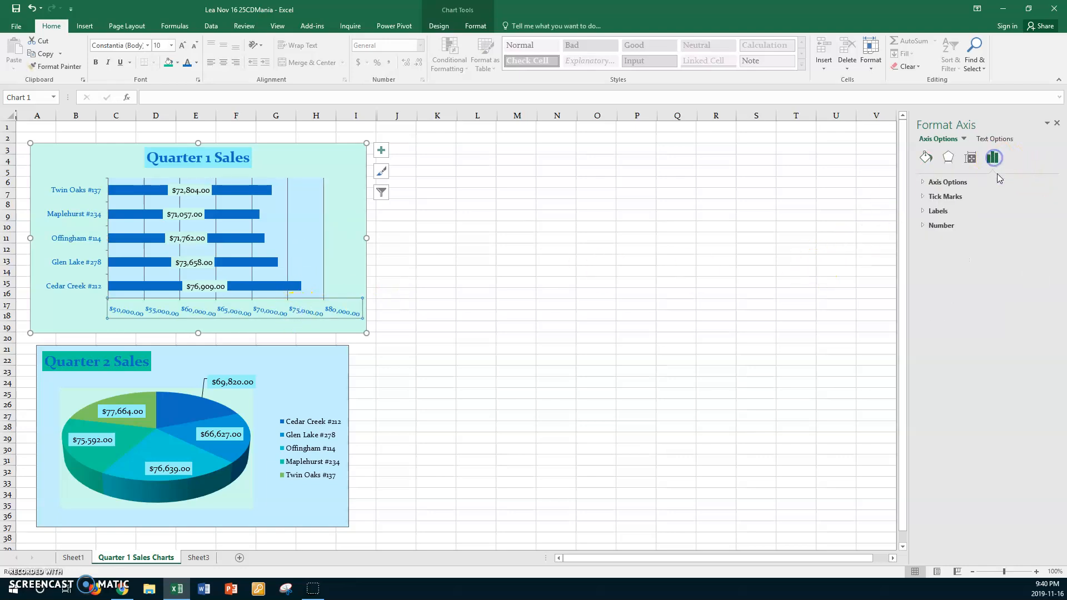
left_click(970, 159)
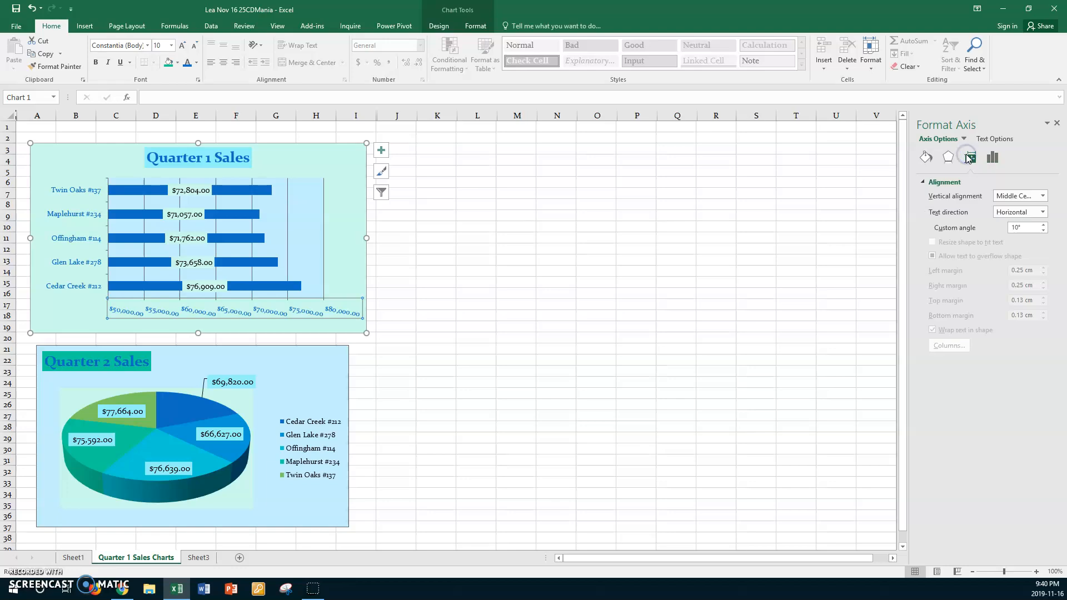
left_click(1043, 226)
left_click(1043, 225)
left_click(1042, 225)
left_click(1043, 226)
left_click(1042, 225)
left_click(1043, 225)
left_click(1043, 226)
left_click(1043, 226)
left_click(1043, 225)
left_click(1042, 225)
left_click(1042, 225)
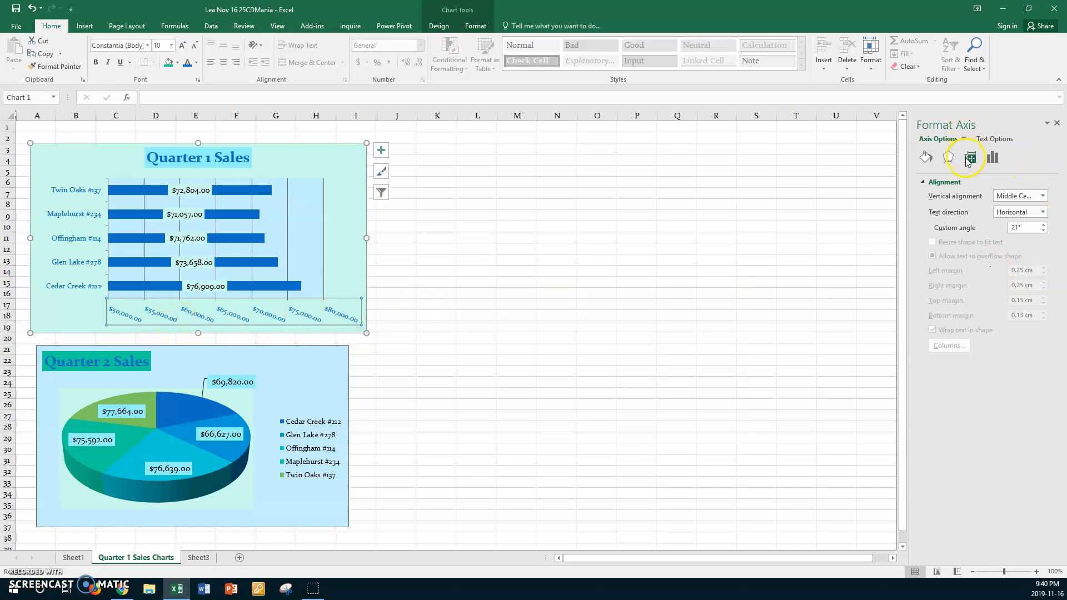
- Format the Quarter 1 value axis numbers as Accounting with 0 decimal places
left_click(992, 158)
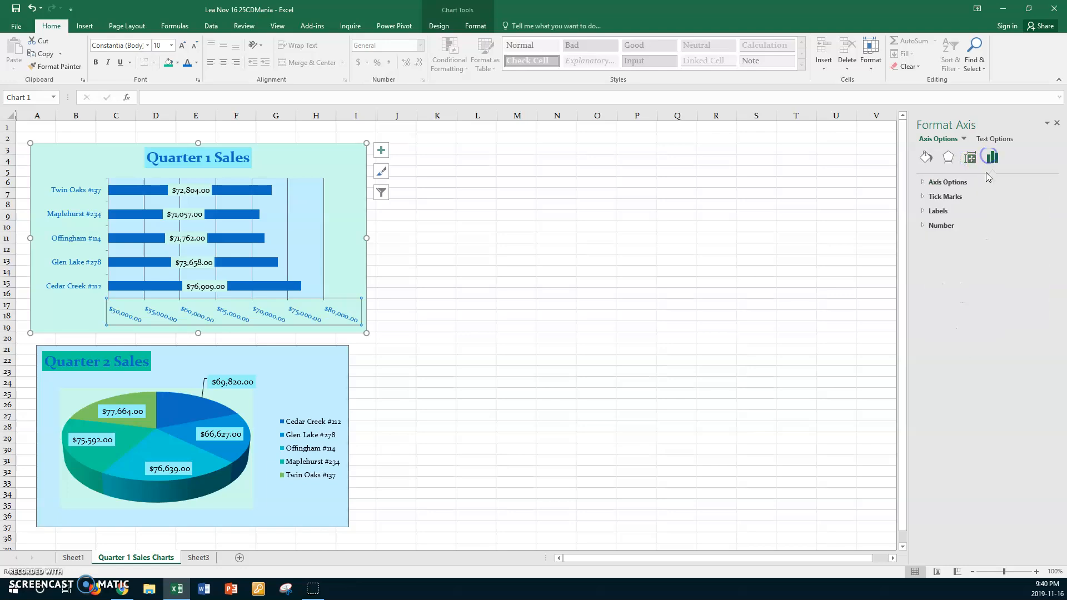
left_click(924, 226)
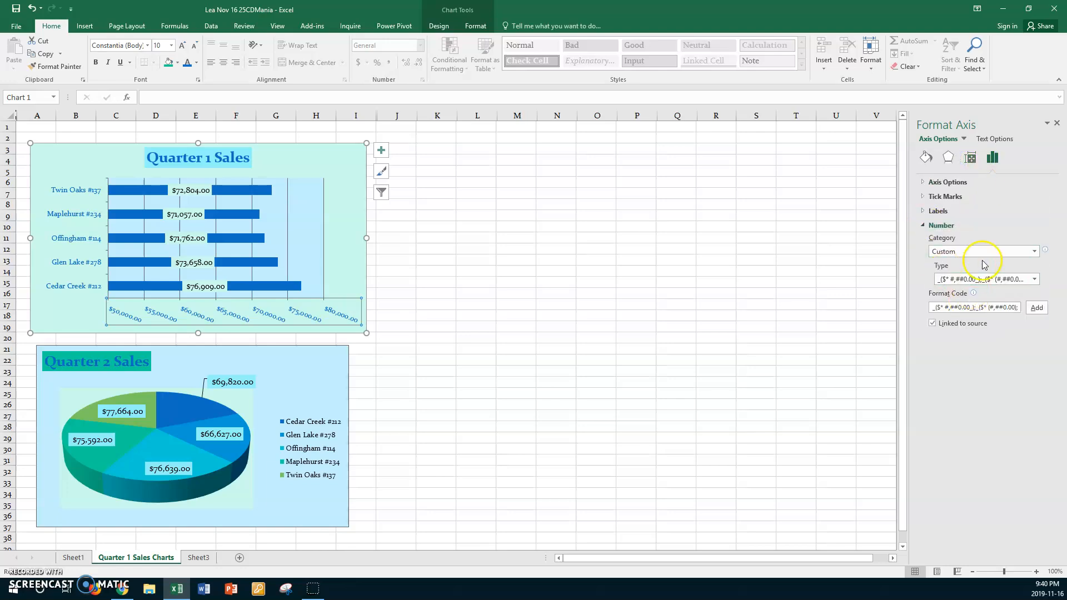
left_click(1034, 251)
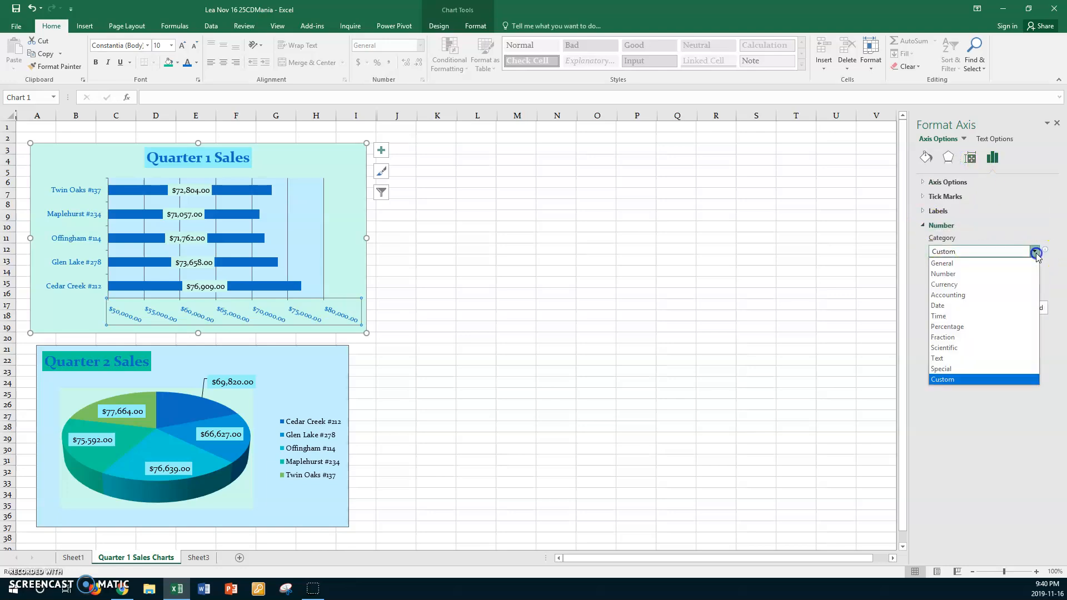
left_click(967, 296)
double_click(1003, 269)
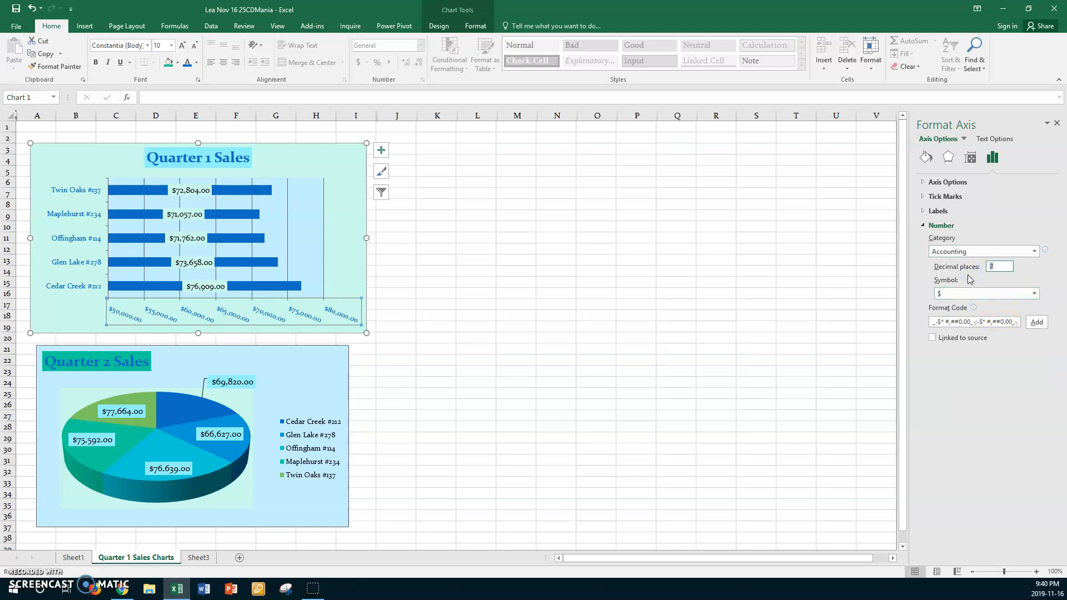
key("Return")
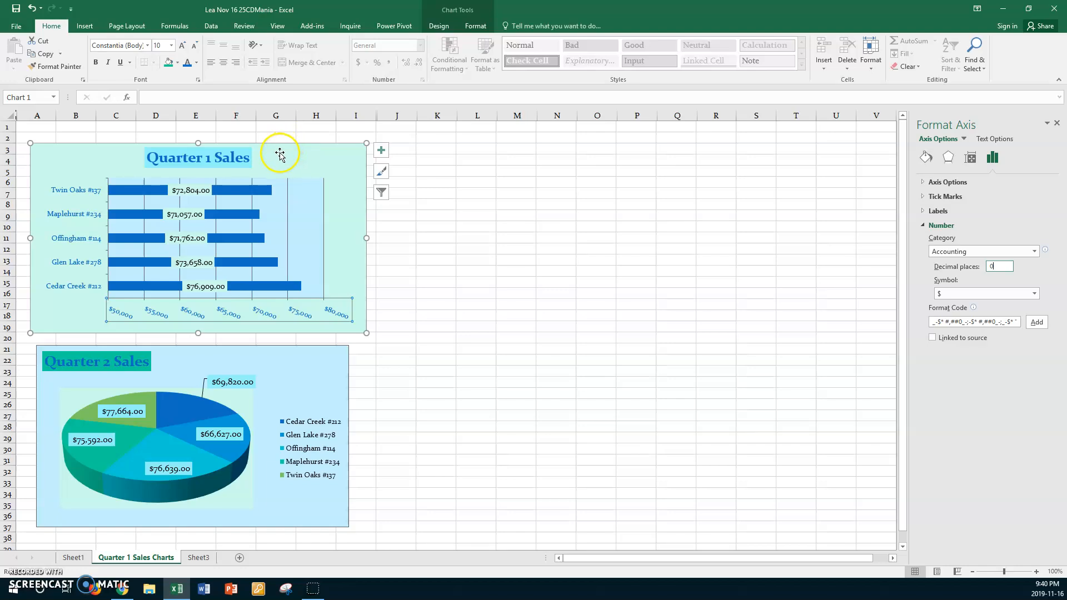
left_click(243, 159)
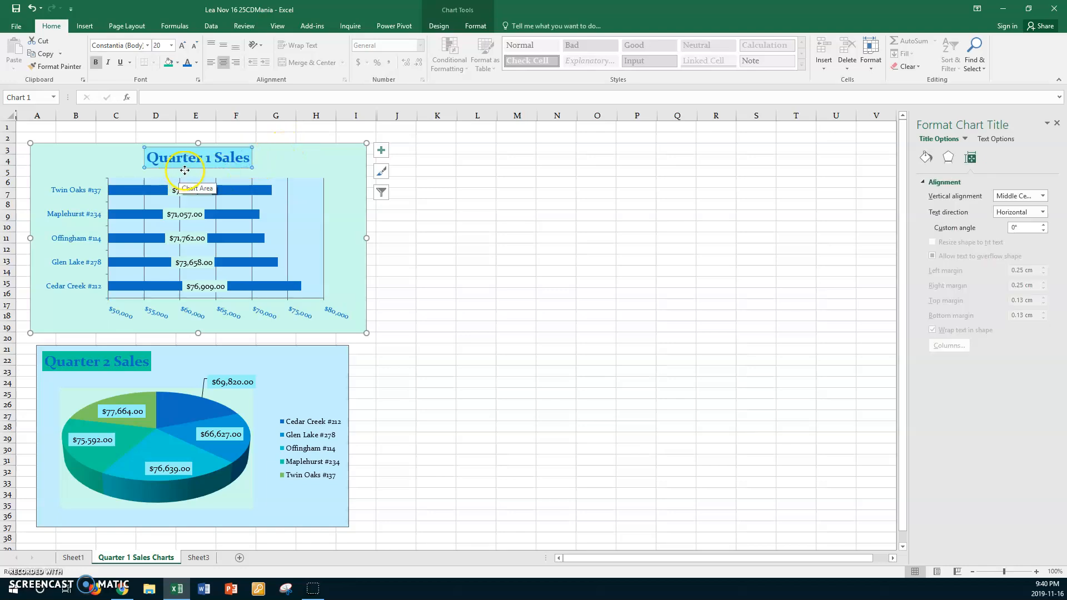
left_click(211, 157)
double_click(208, 158)
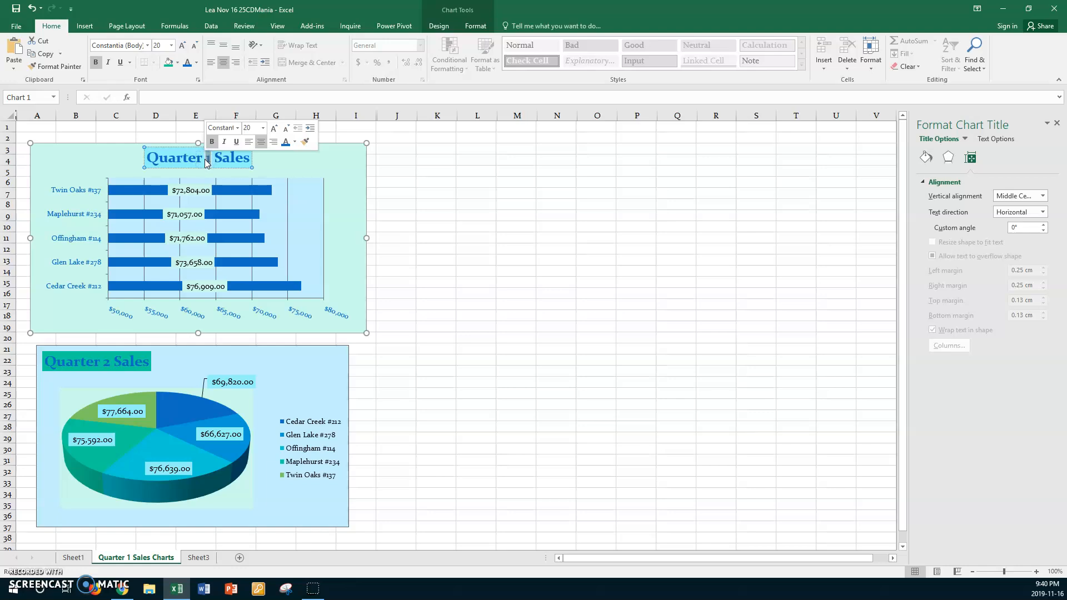
left_click(206, 160)
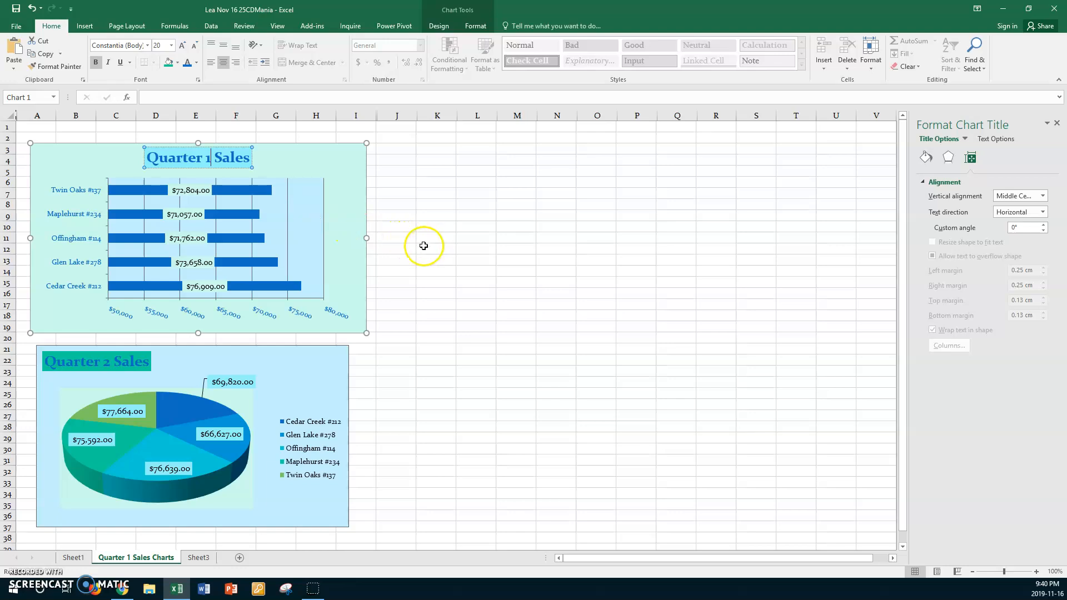
left_click(393, 237)
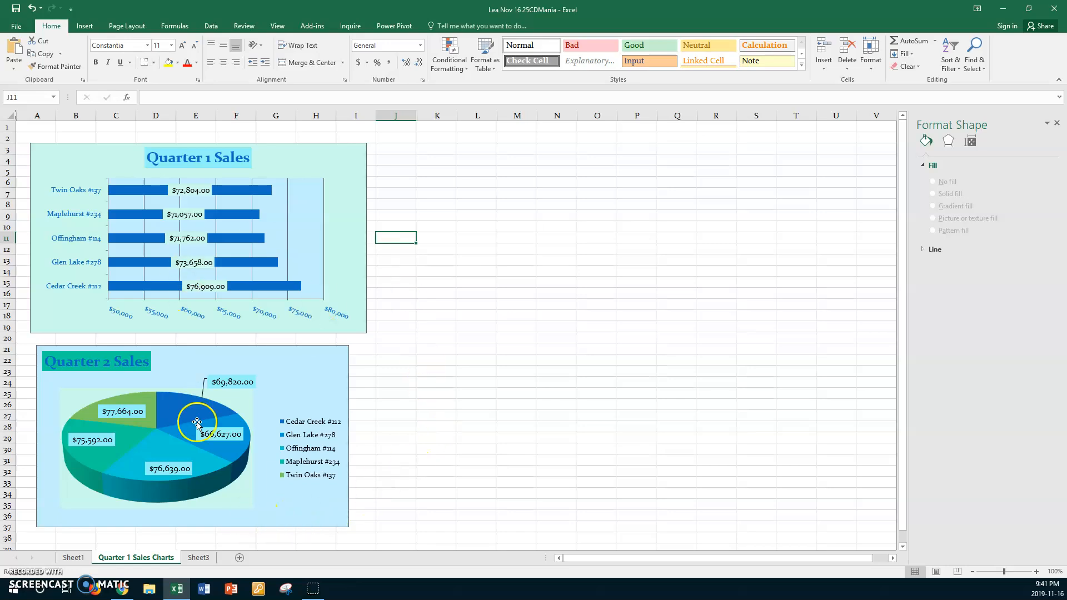
- Rename the Sheet3 worksheet as "Average Sales Chart"
left_click(203, 558)
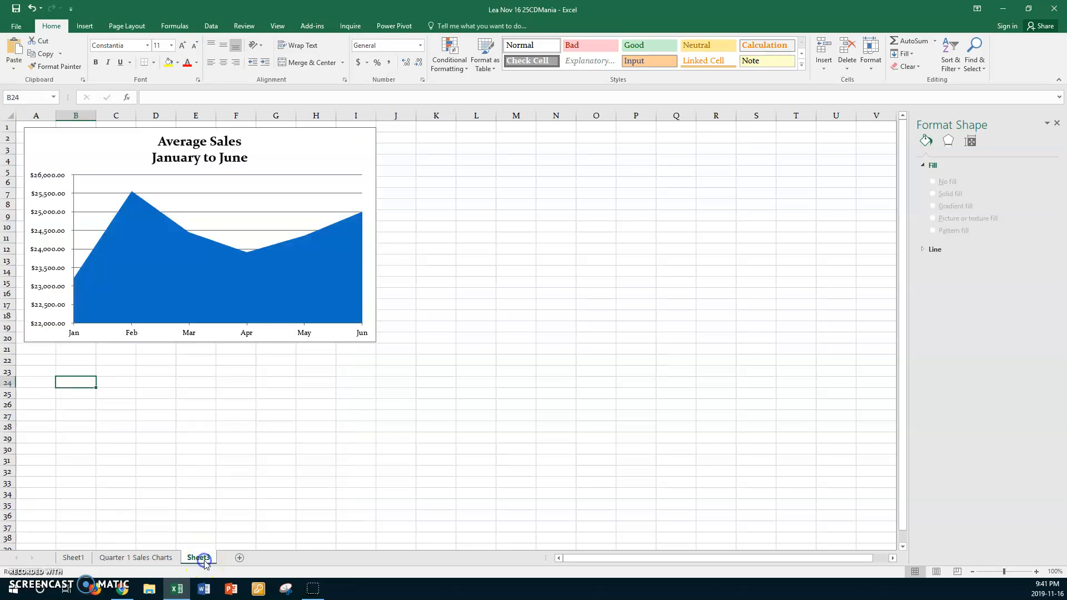
double_click(198, 558)
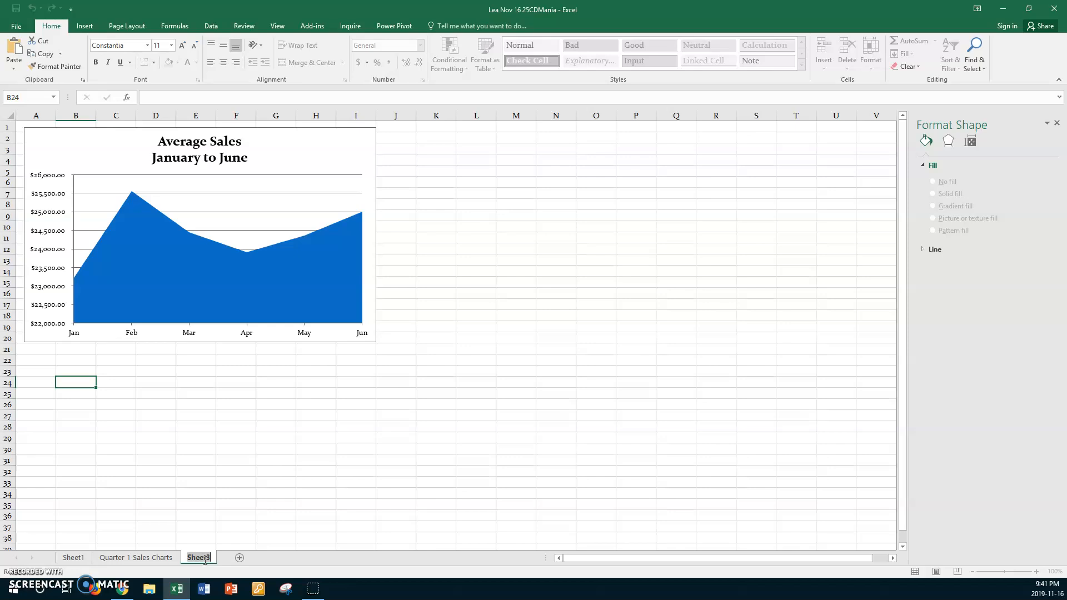
type("Average Sales Char")
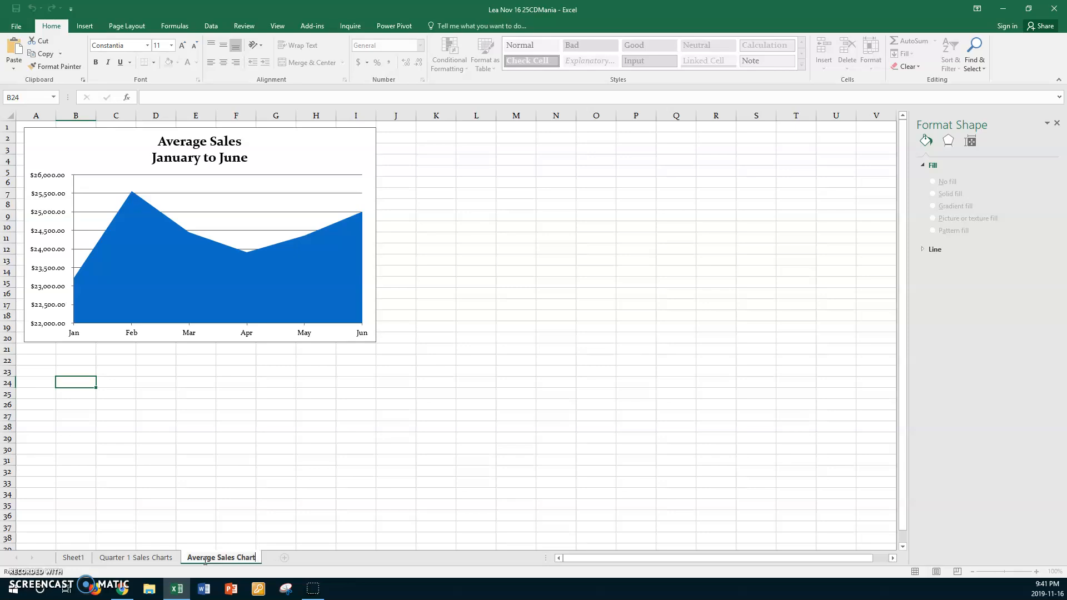
key("Return")
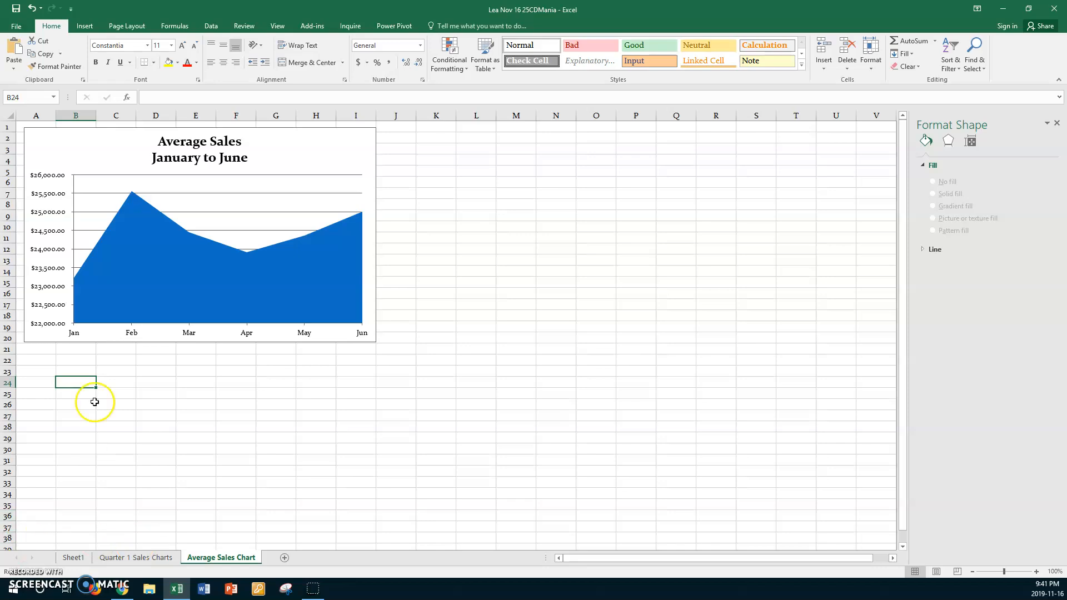
- Give the average sales area series a gradient fill using the medium teal preset and the Rectangular type
left_click(149, 293)
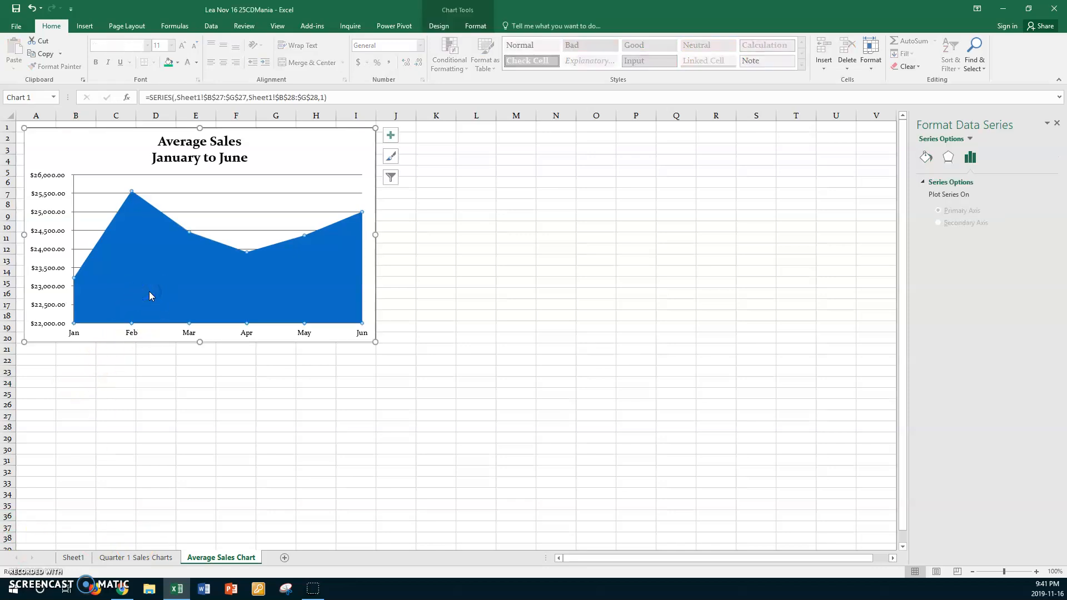
left_click(924, 159)
left_click(936, 223)
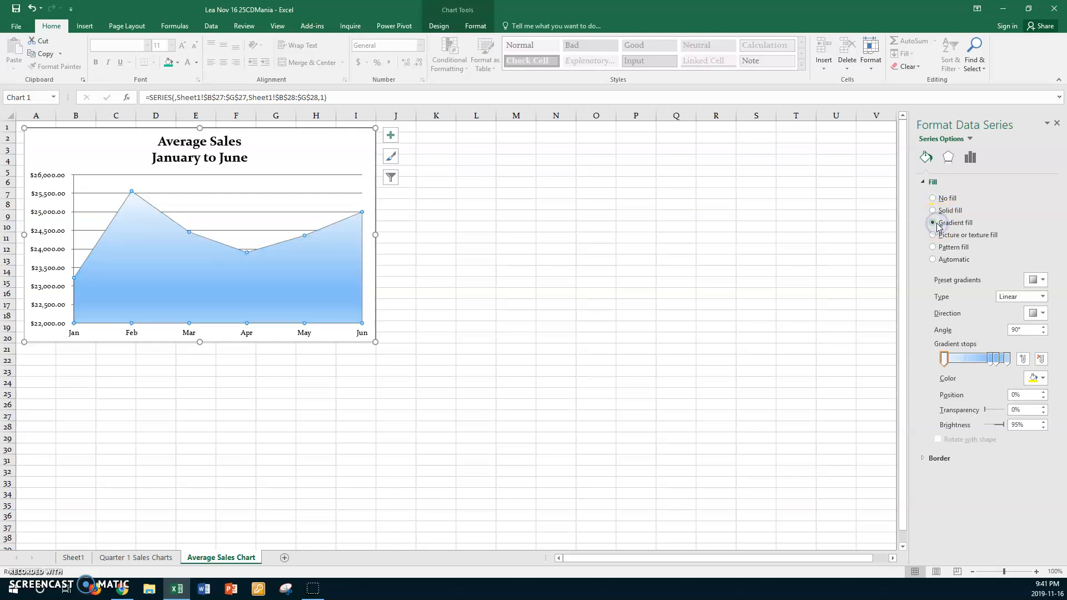
left_click(1044, 282)
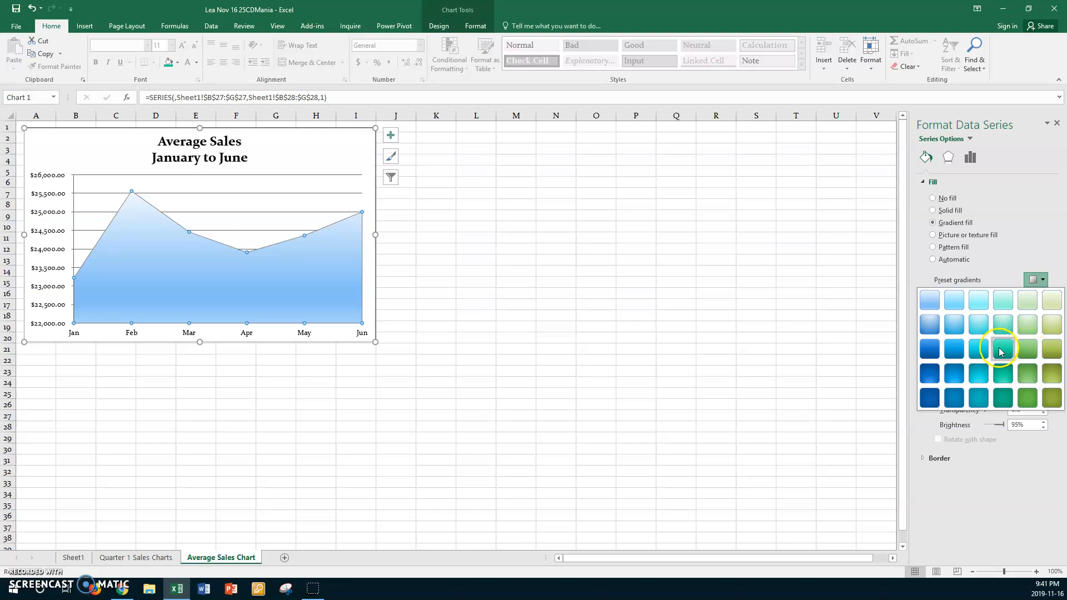
left_click(1002, 349)
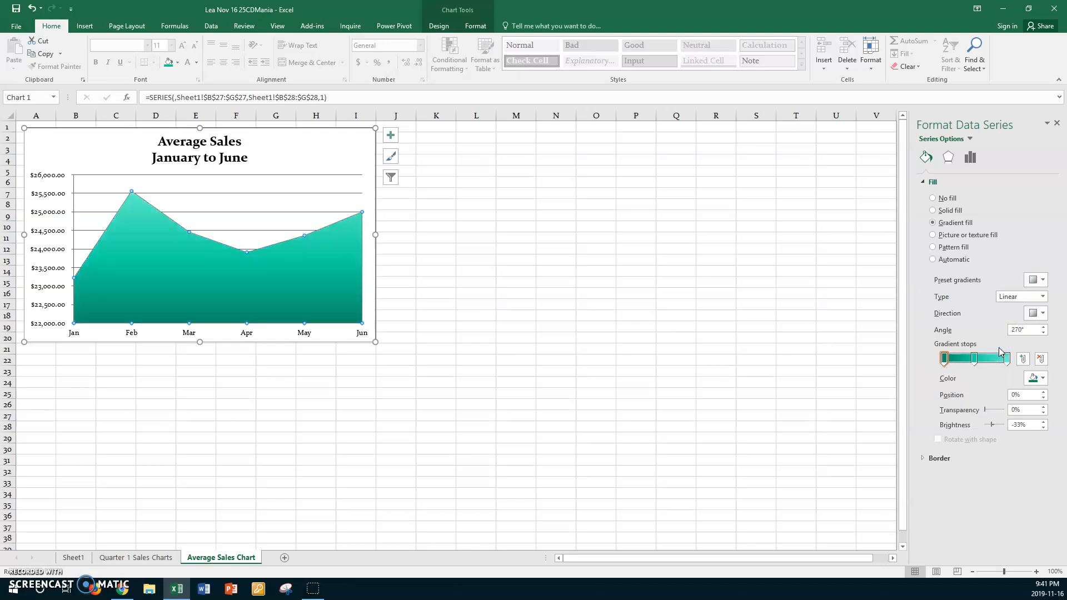
left_click(1042, 297)
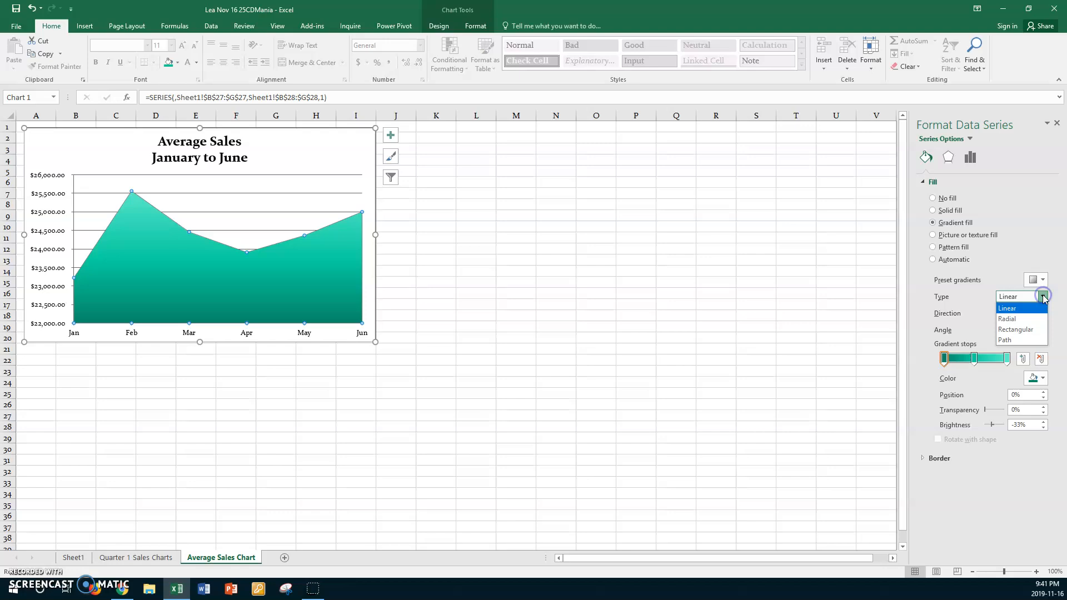
left_click(1022, 329)
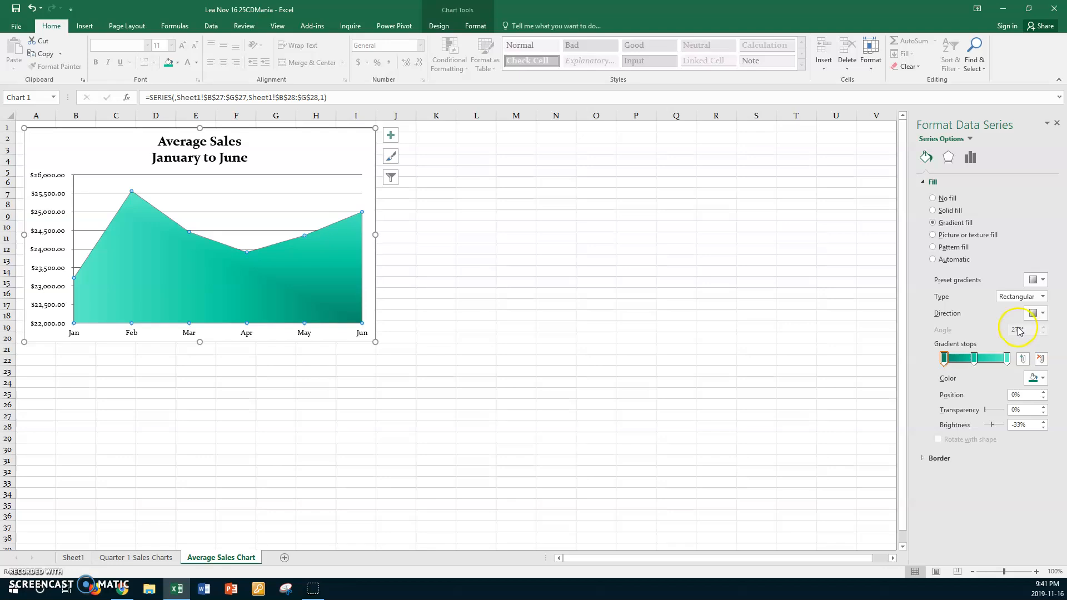
- Add drop lines to the average sales area chart
left_click(438, 25)
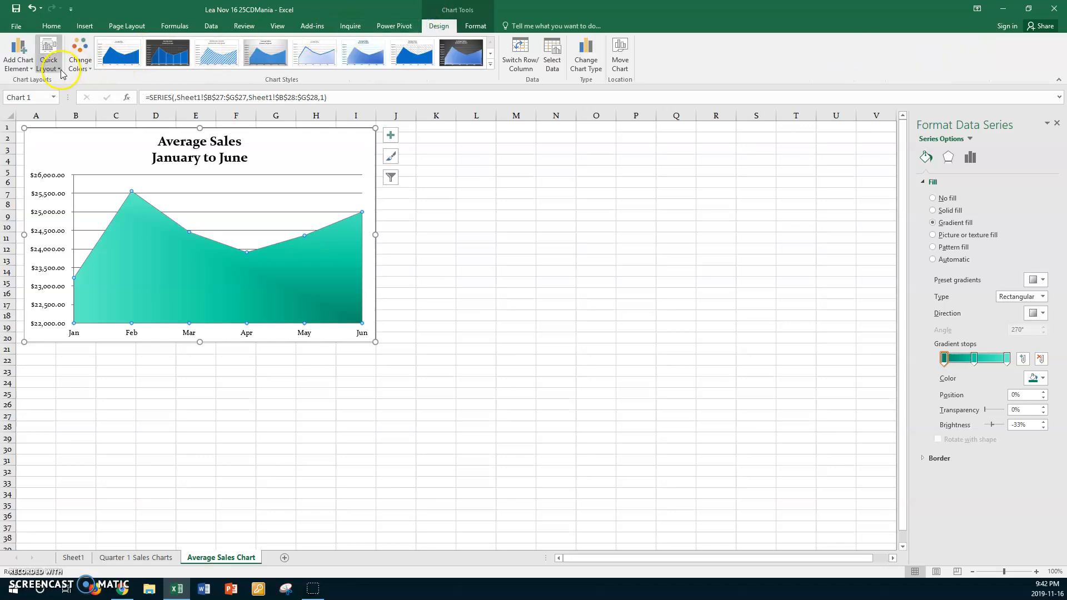
left_click(32, 67)
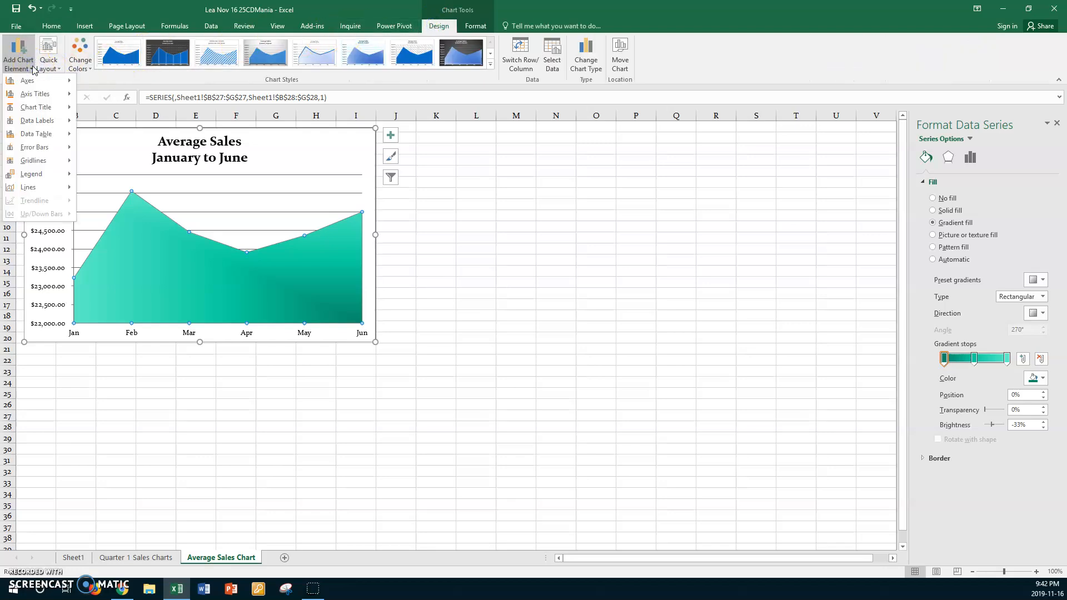
mouse_move(32, 187)
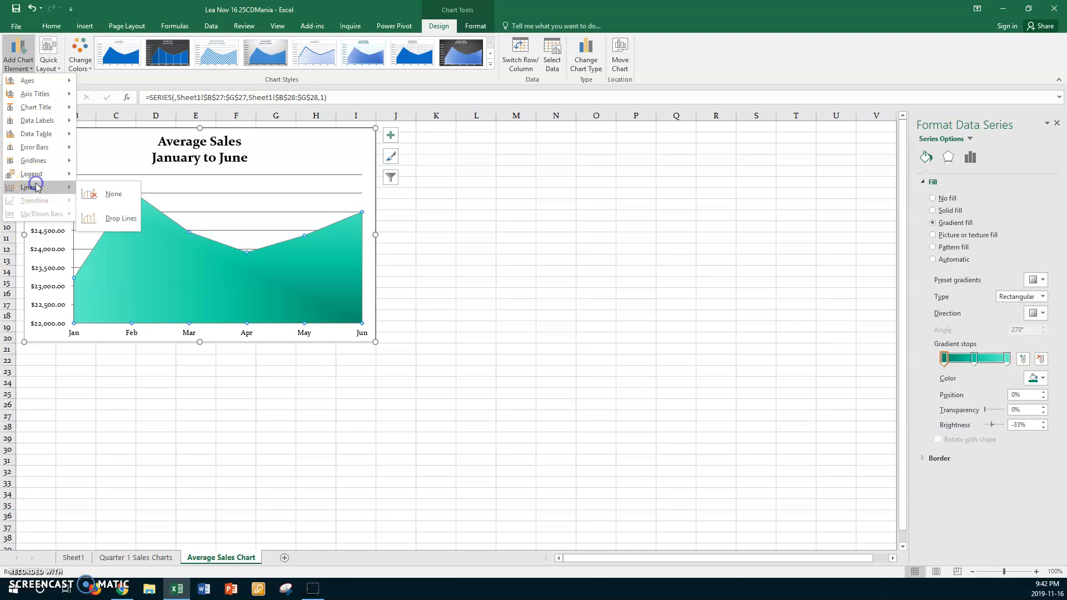
left_click(118, 218)
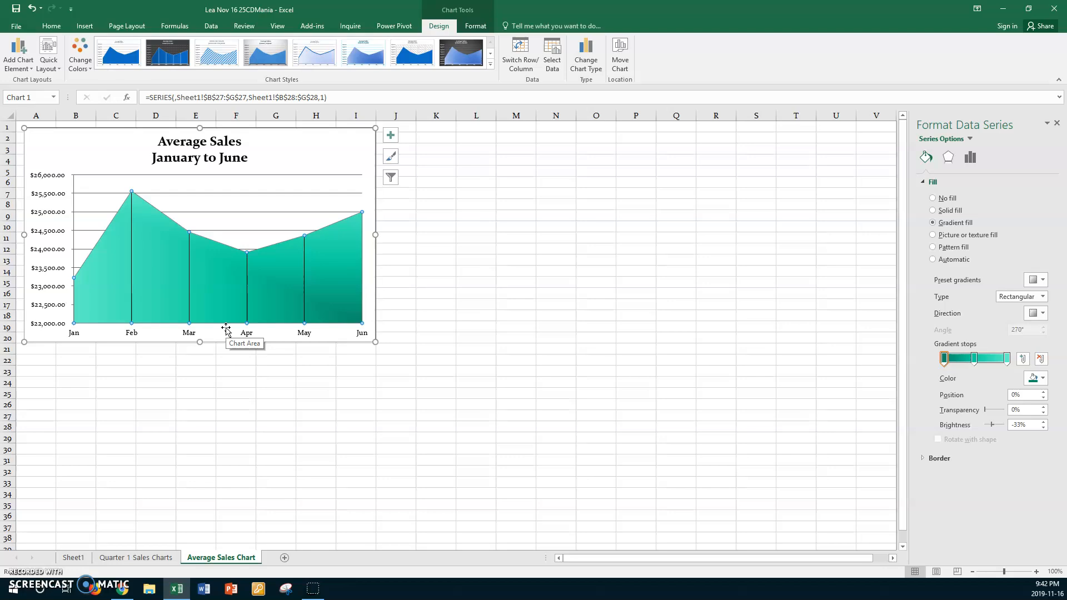
- Set the Average Sales January to June title to font size 20 and color its text blue
left_click(163, 144)
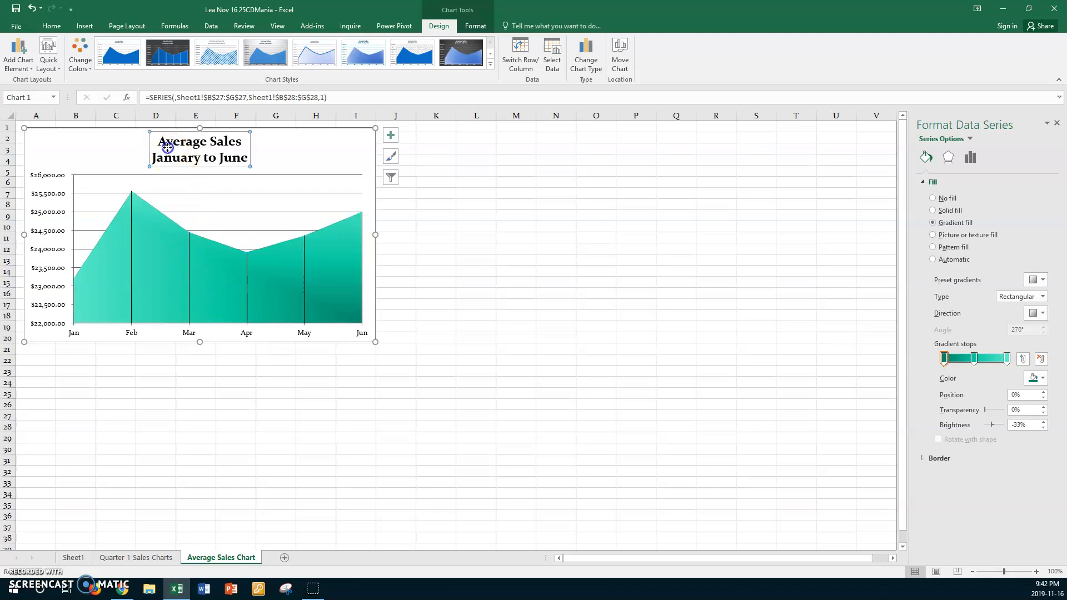
left_click_drag(160, 141, 248, 161)
left_click(52, 25)
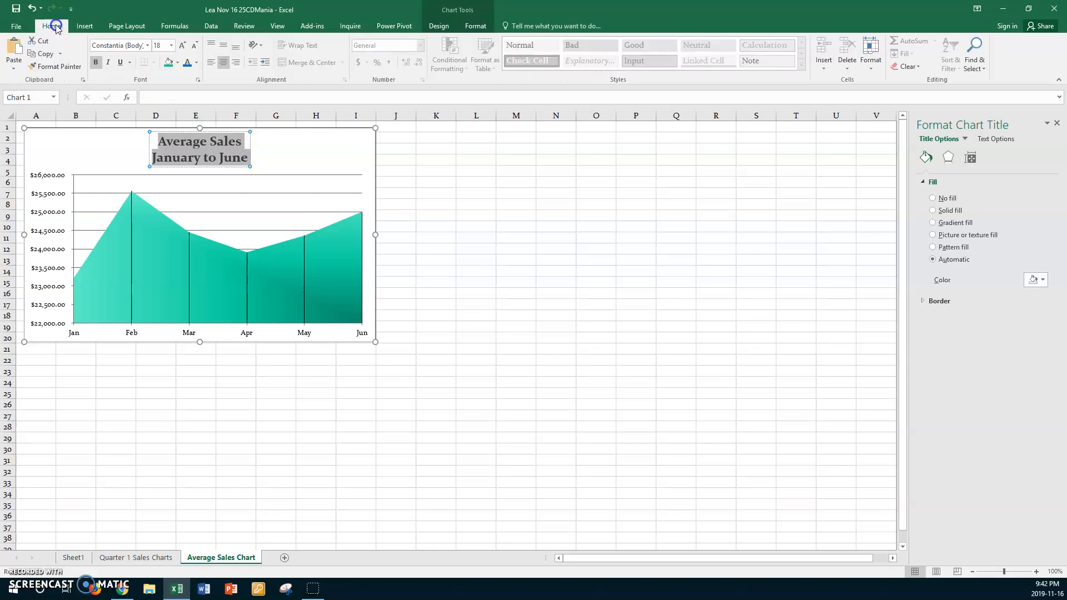
left_click(171, 46)
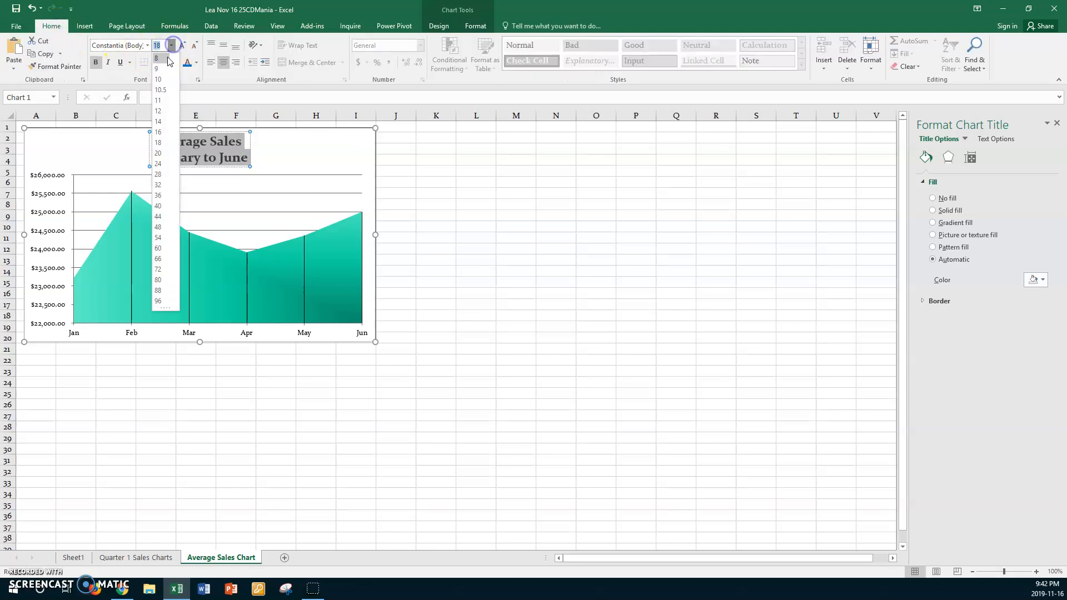
left_click(160, 153)
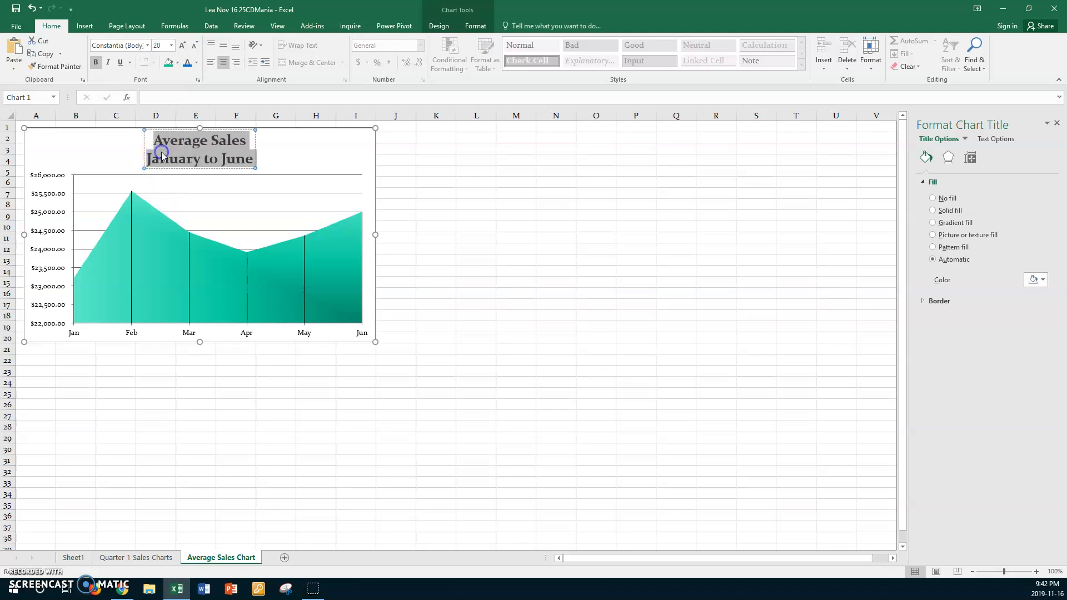
left_click(187, 62)
- Fill the background of the Average Sales chart title with a light teal theme color
left_click(168, 63)
left_click(284, 151)
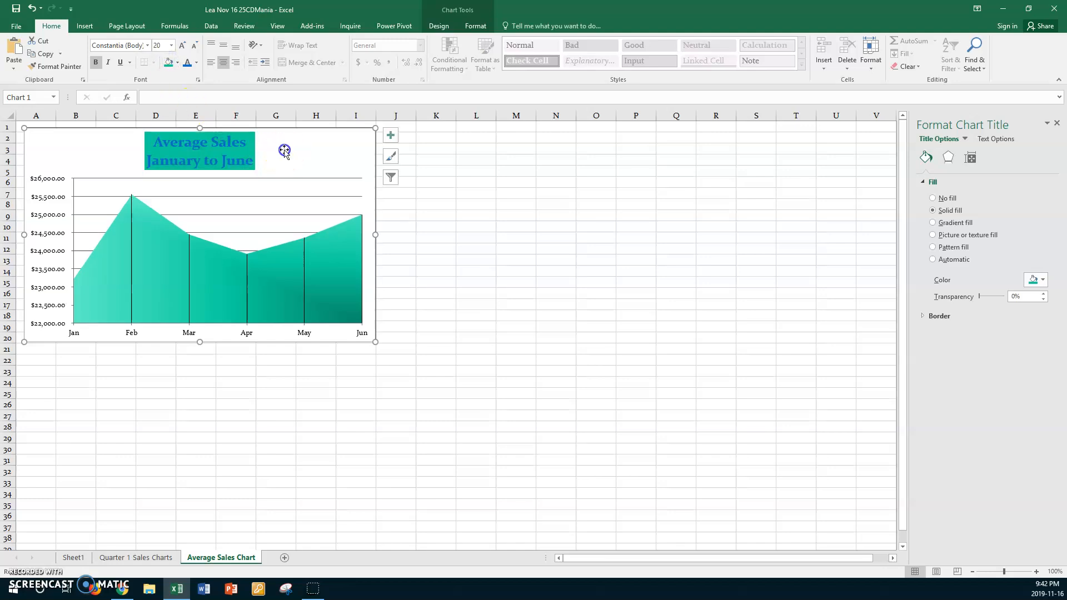
left_click(225, 140)
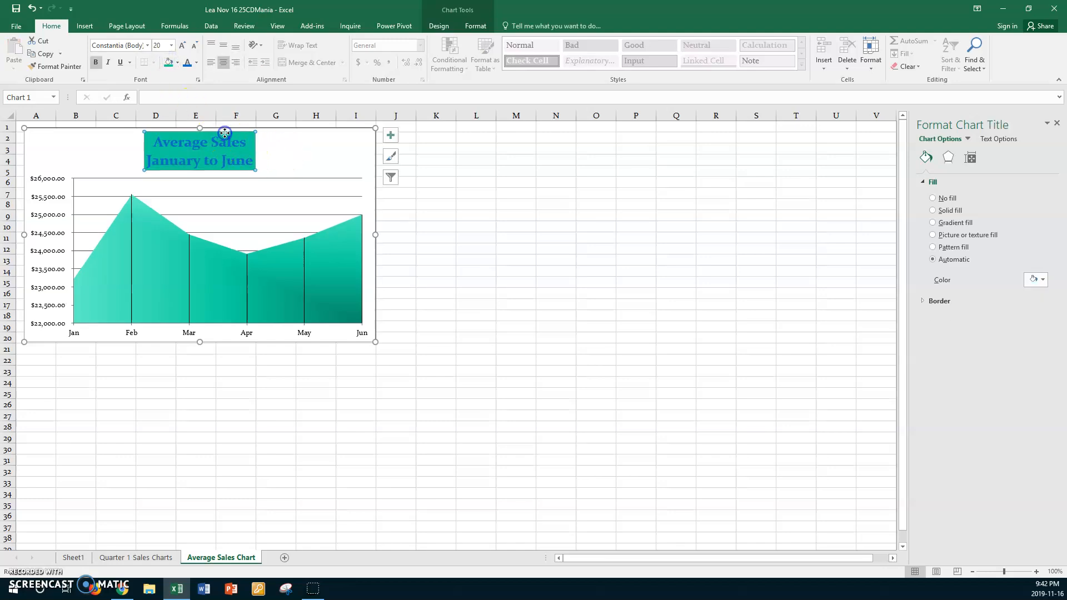
left_click(177, 64)
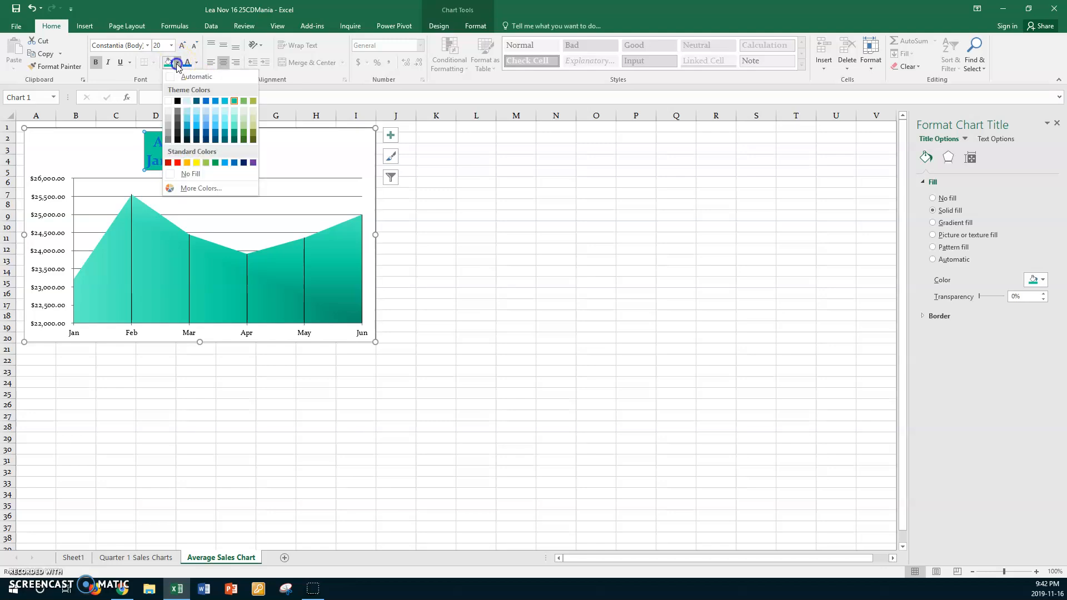
left_click(234, 125)
left_click(264, 152)
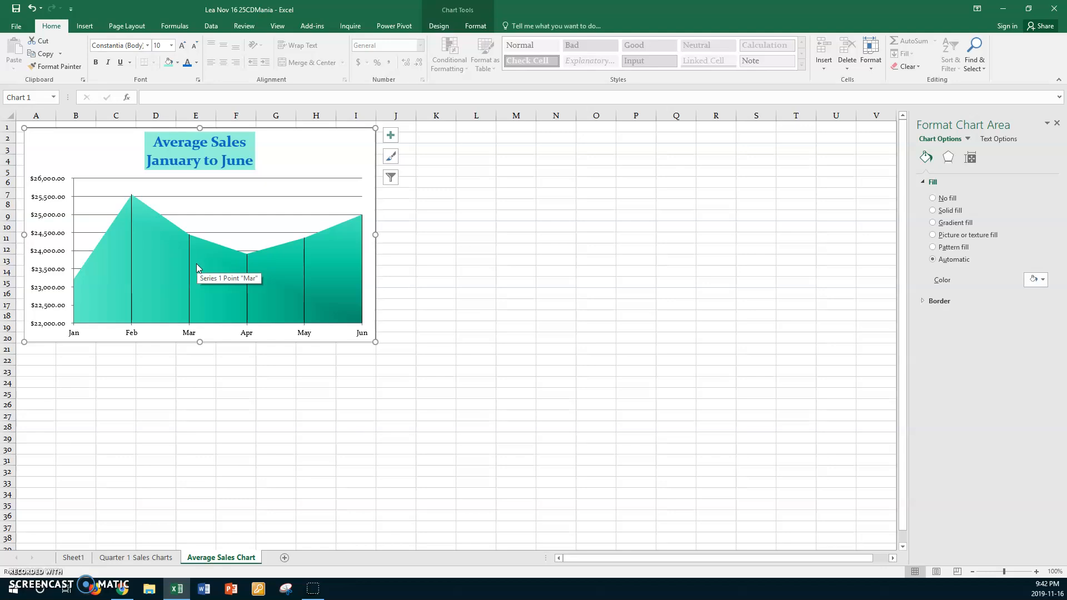
- Format the vertical axis numbers of the Average Sales chart as Accounting with 0 decimal places
left_click(46, 240)
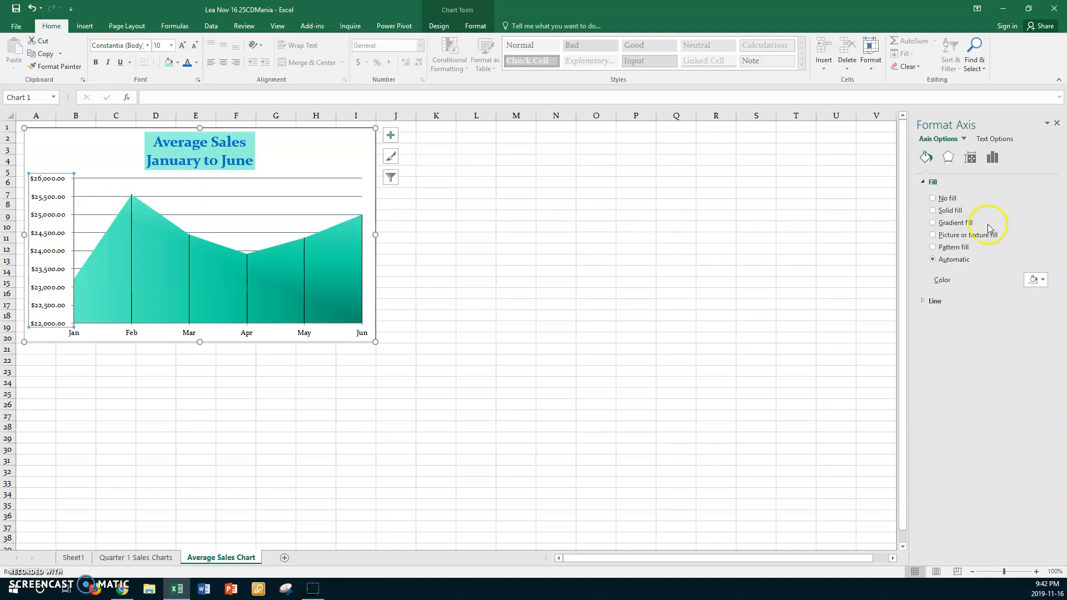
left_click(991, 159)
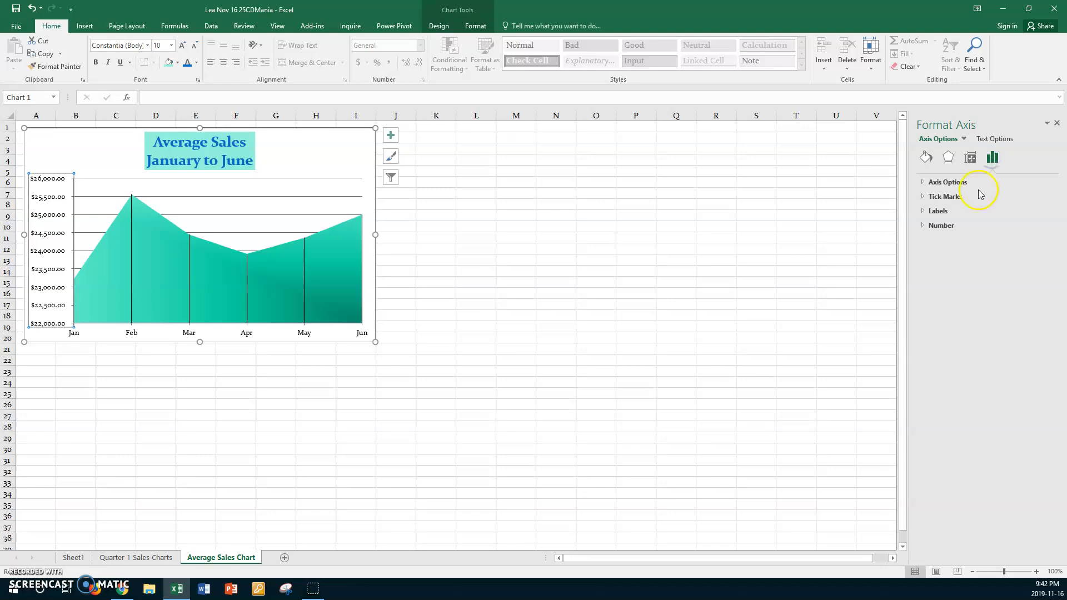
left_click(925, 226)
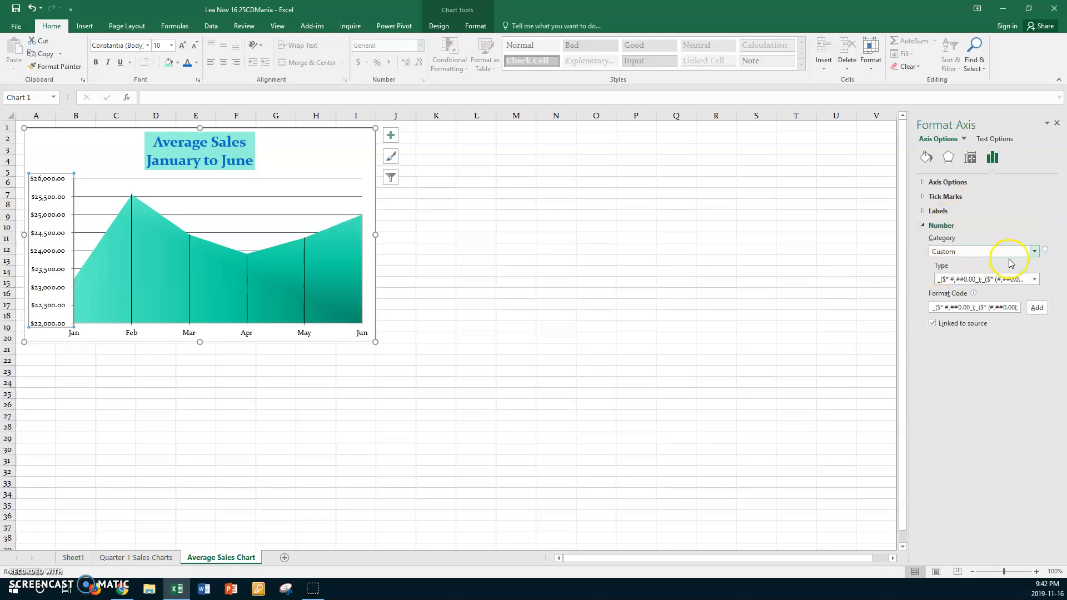
left_click(1032, 251)
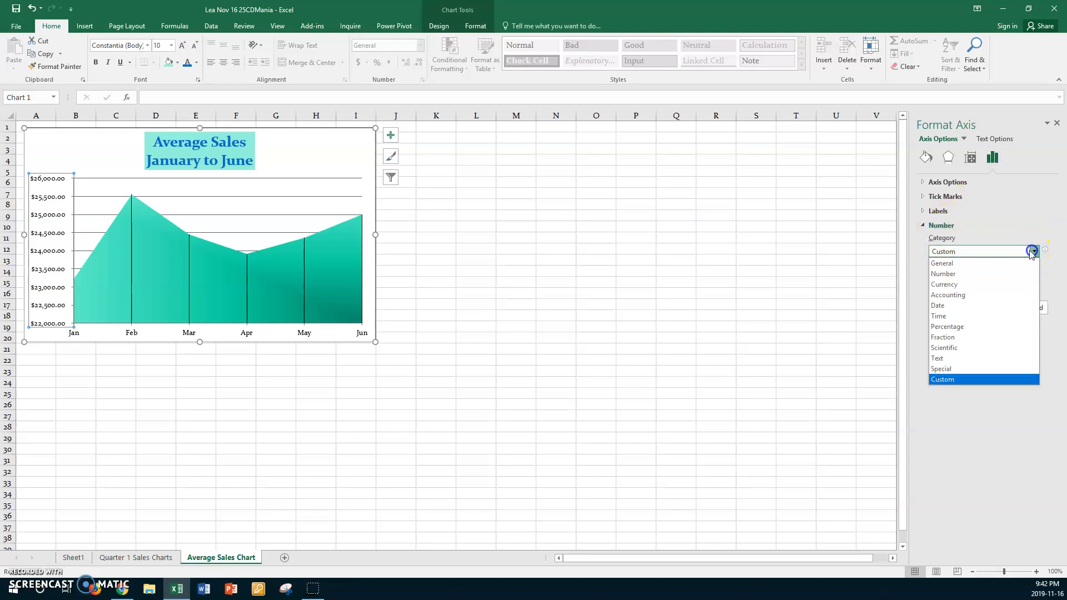
left_click(952, 295)
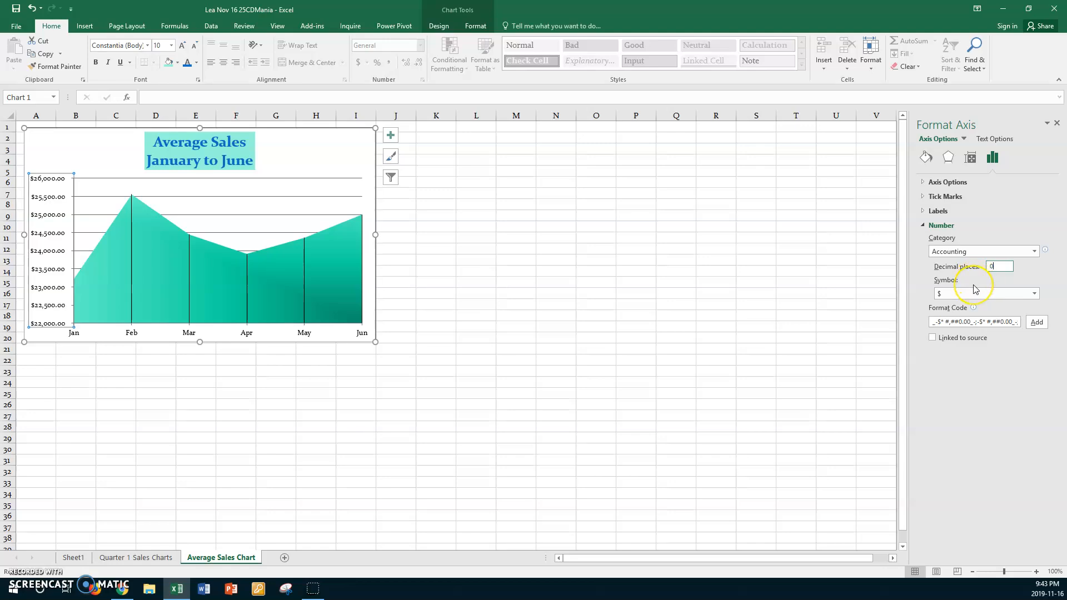
type("0")
key("Return")
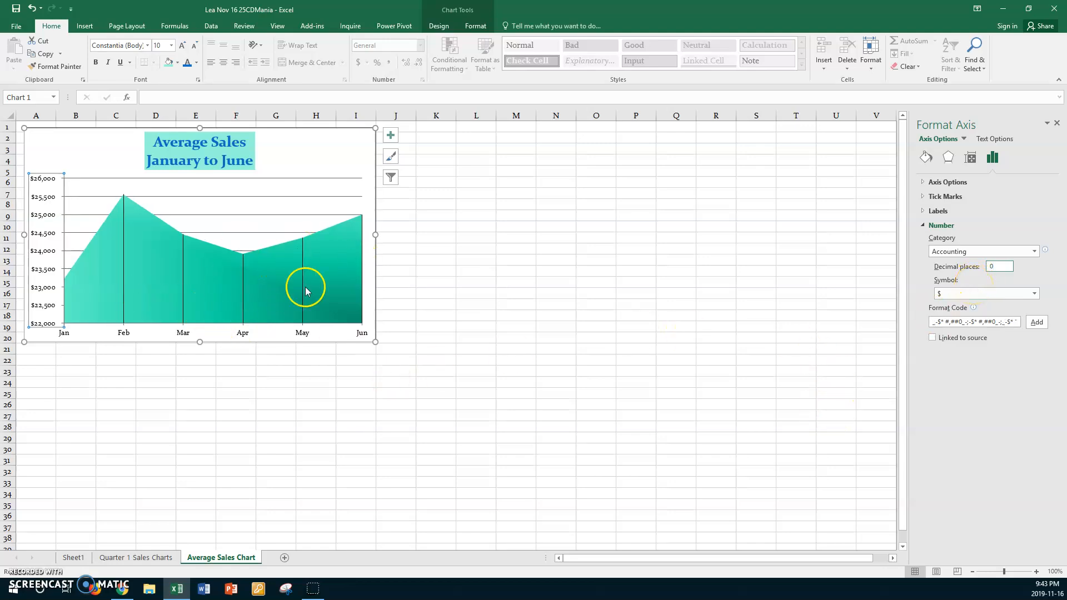
left_click(312, 159)
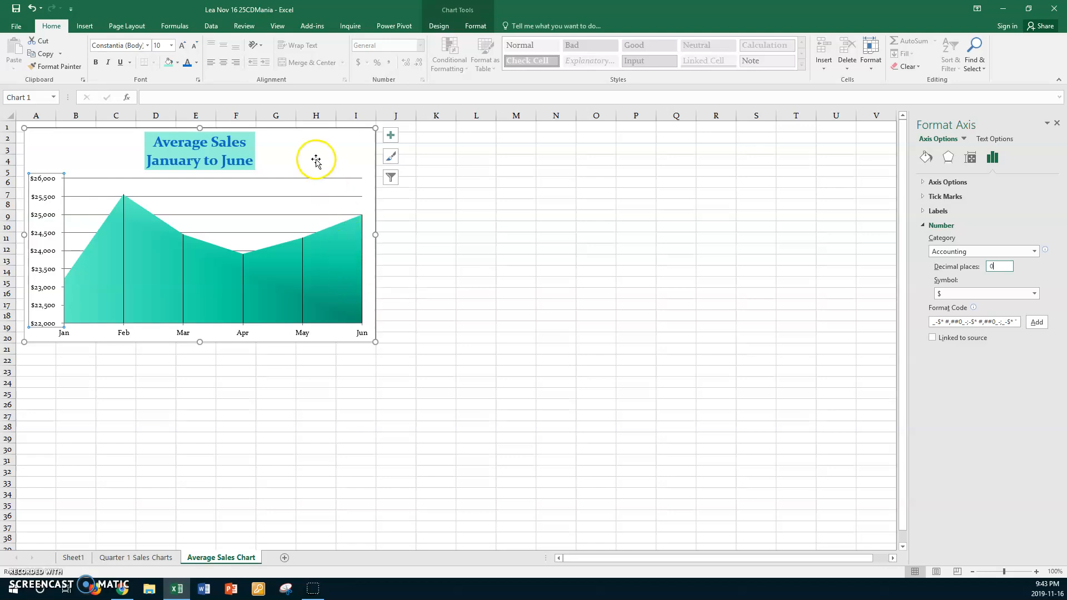
left_click(215, 365)
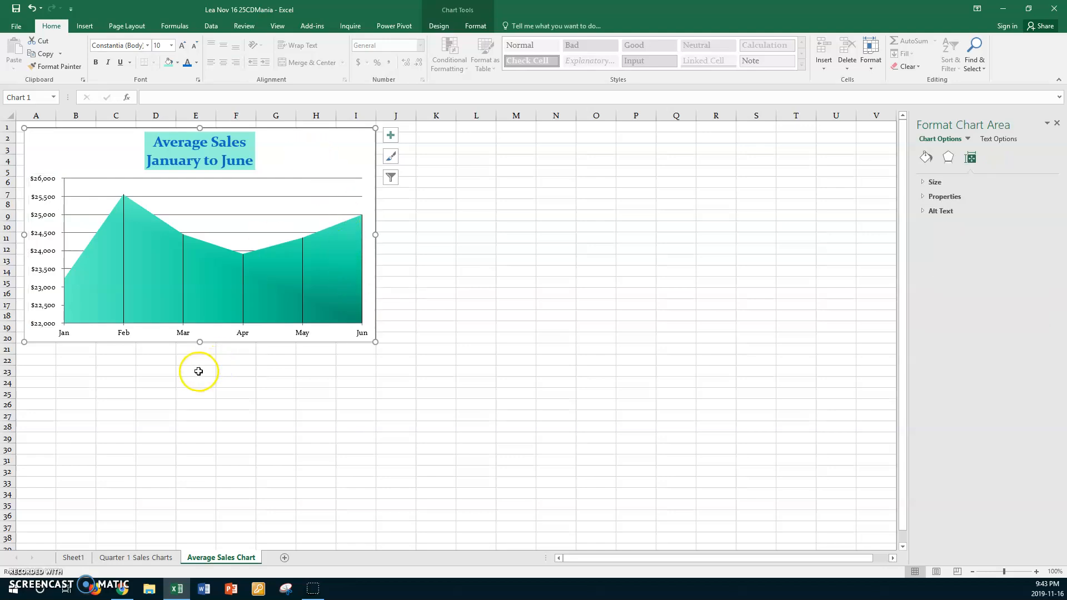
left_click(199, 371)
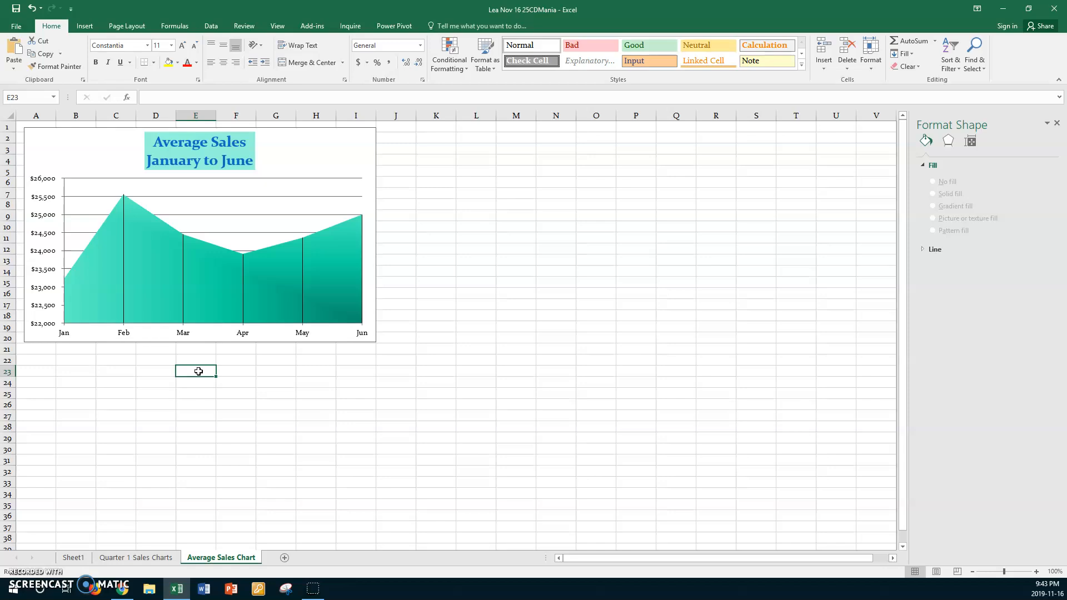
- Review the contents of Sheet1, Quarter 1 Sales Charts and Average Sales Chart
left_click(74, 557)
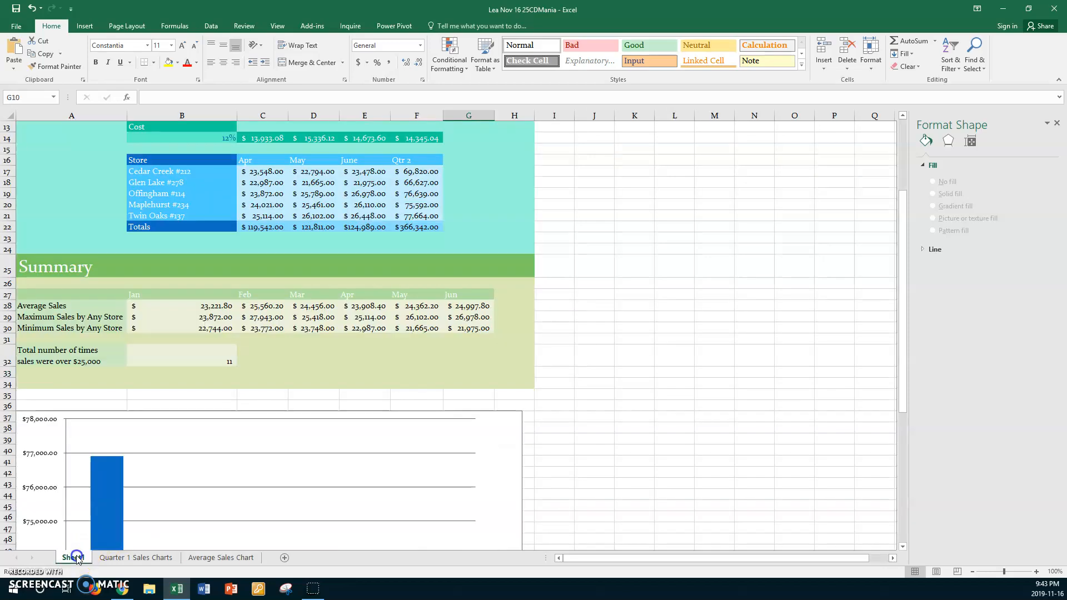
scroll(209, 442, "down", 11)
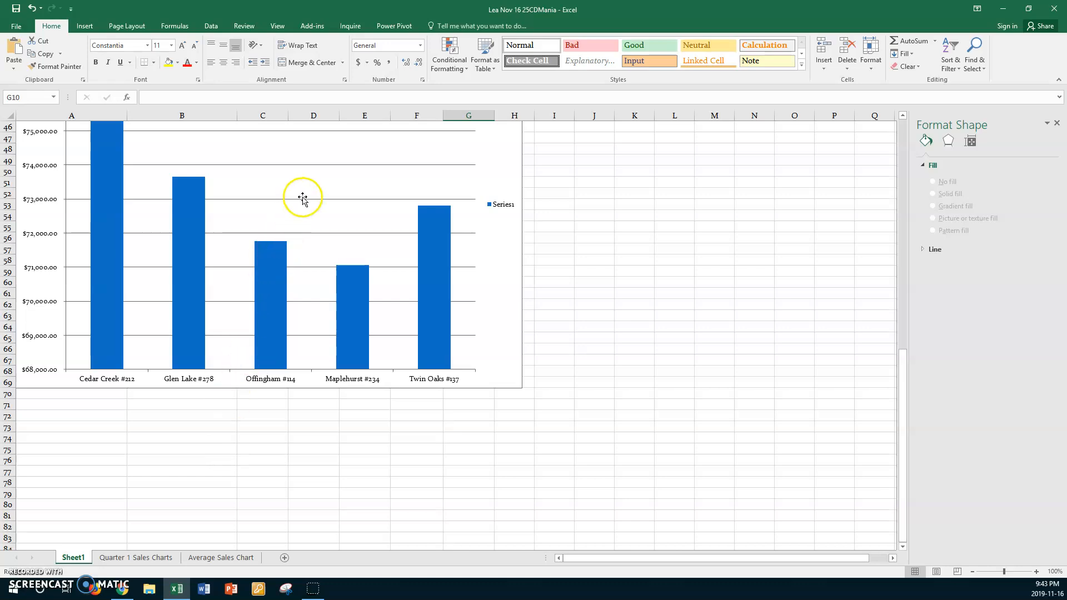
left_click(126, 557)
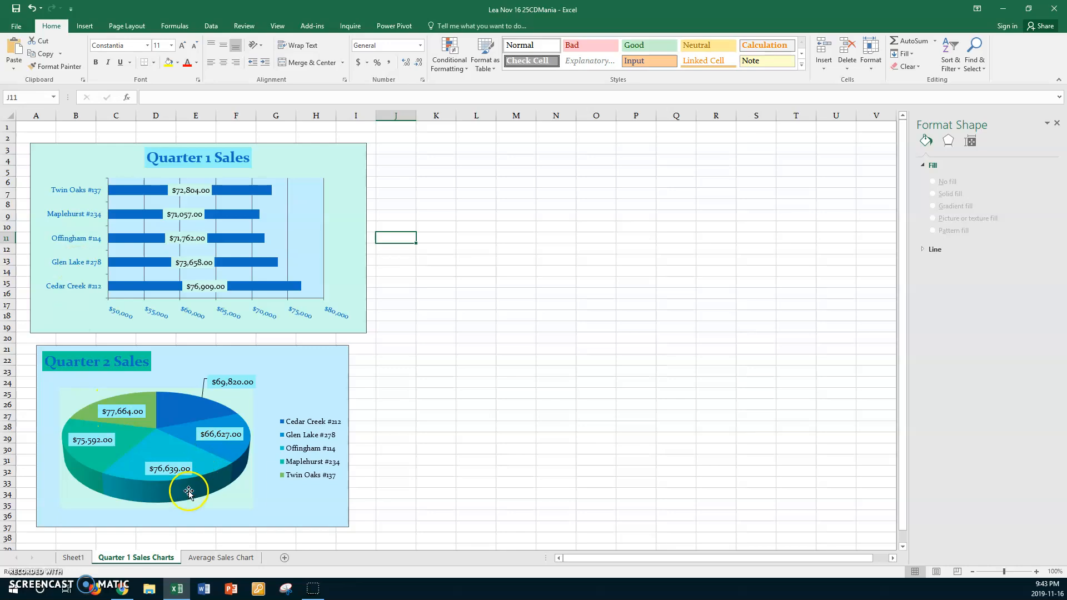
left_click(219, 558)
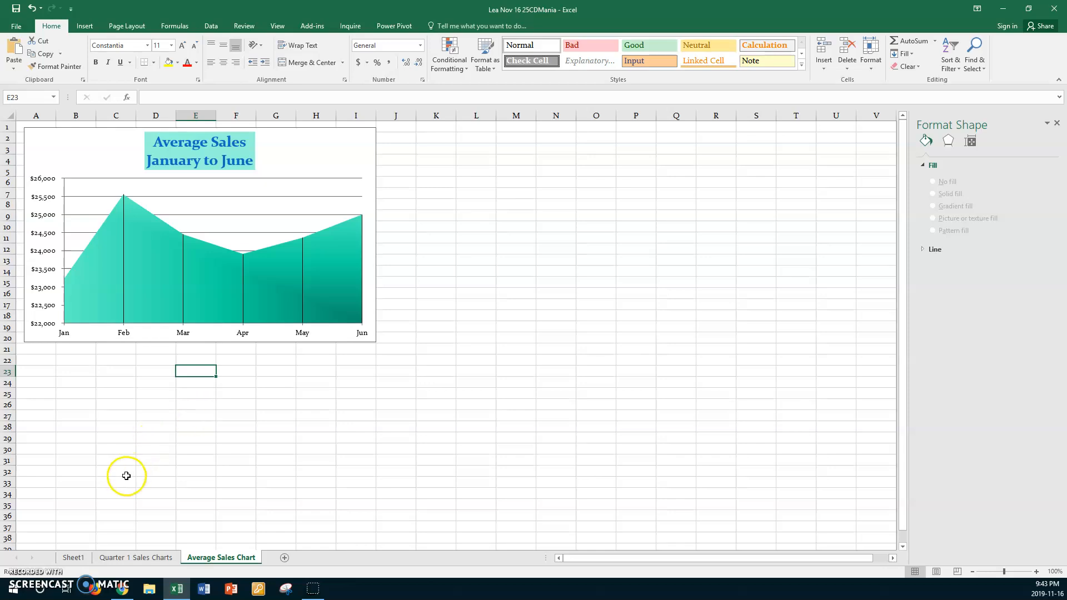
- Group the Sheet1, Quarter 1 Sales Charts and Average Sales Chart worksheets
left_click(74, 557)
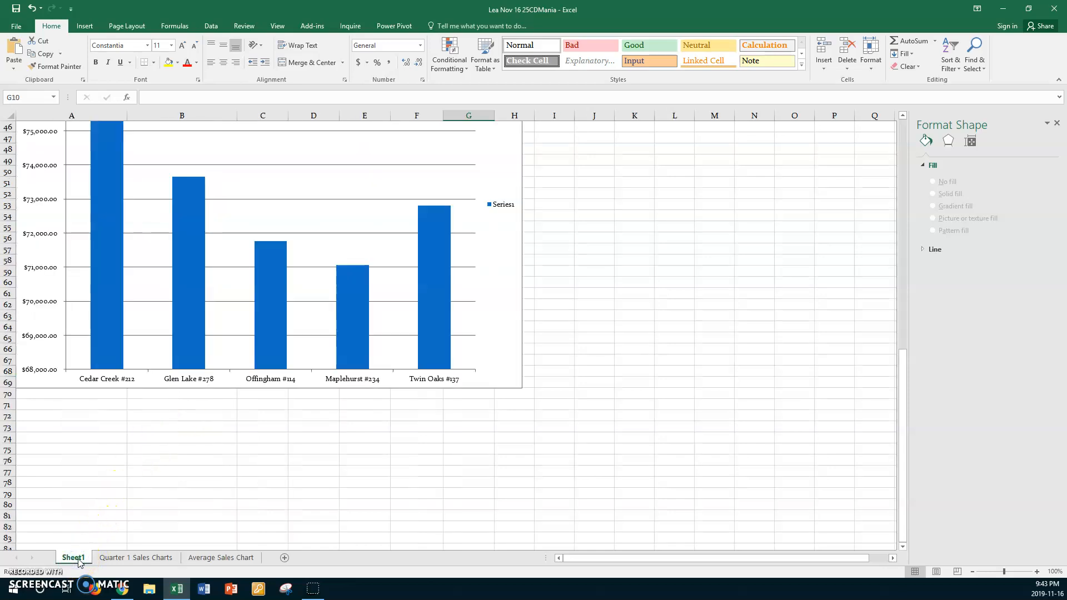
left_click(108, 557, "ctrl")
left_click(207, 557, "ctrl")
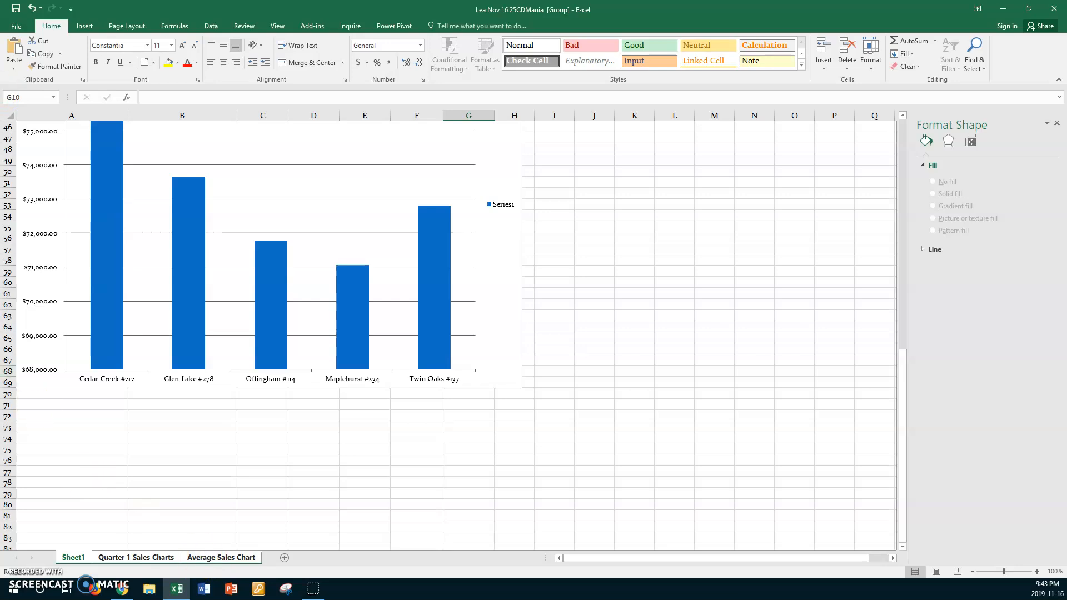
- Open the print settings for the grouped sheets and choose the HP Officejet Pro 8600 printer
left_click(16, 26)
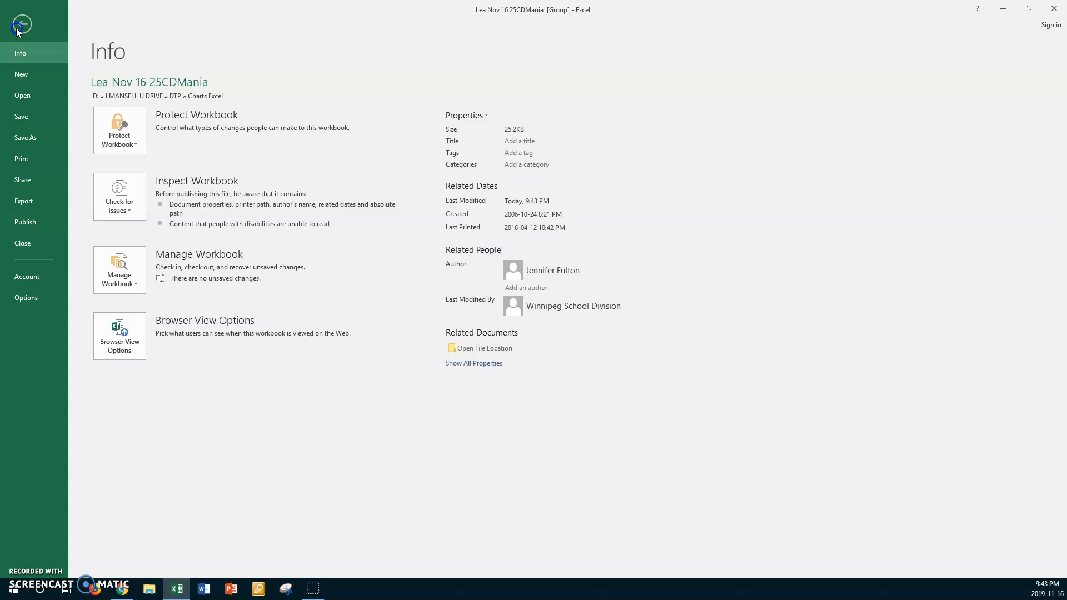
left_click(21, 159)
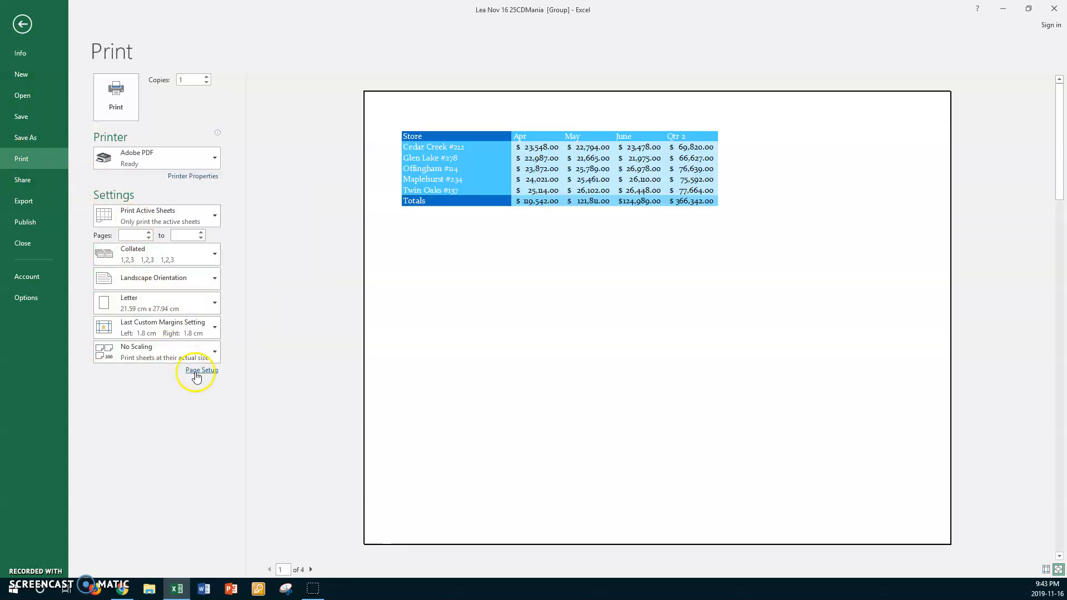
left_click(201, 158)
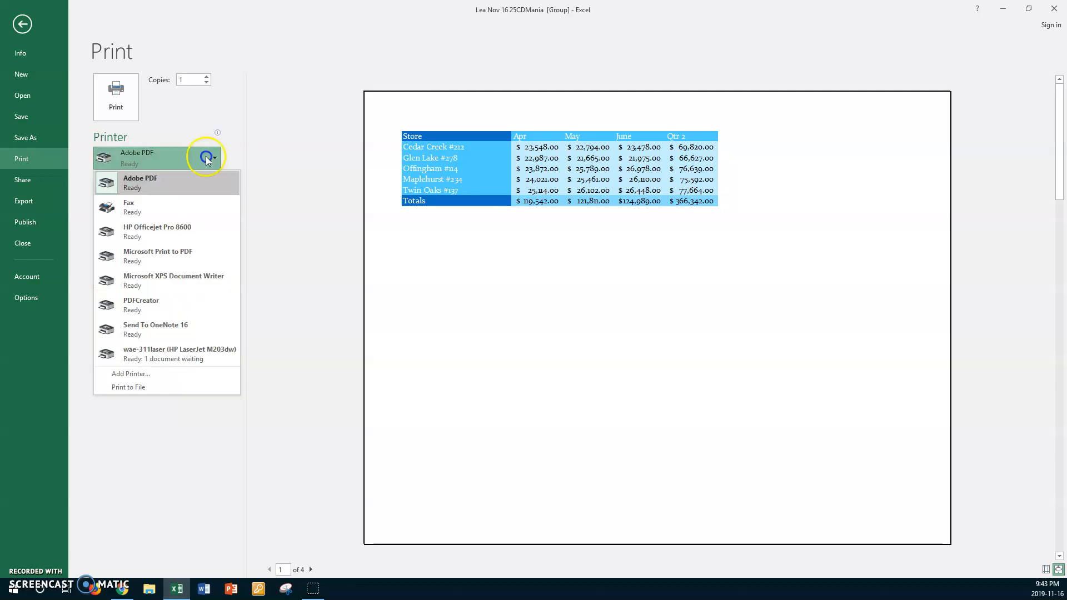
left_click(169, 232)
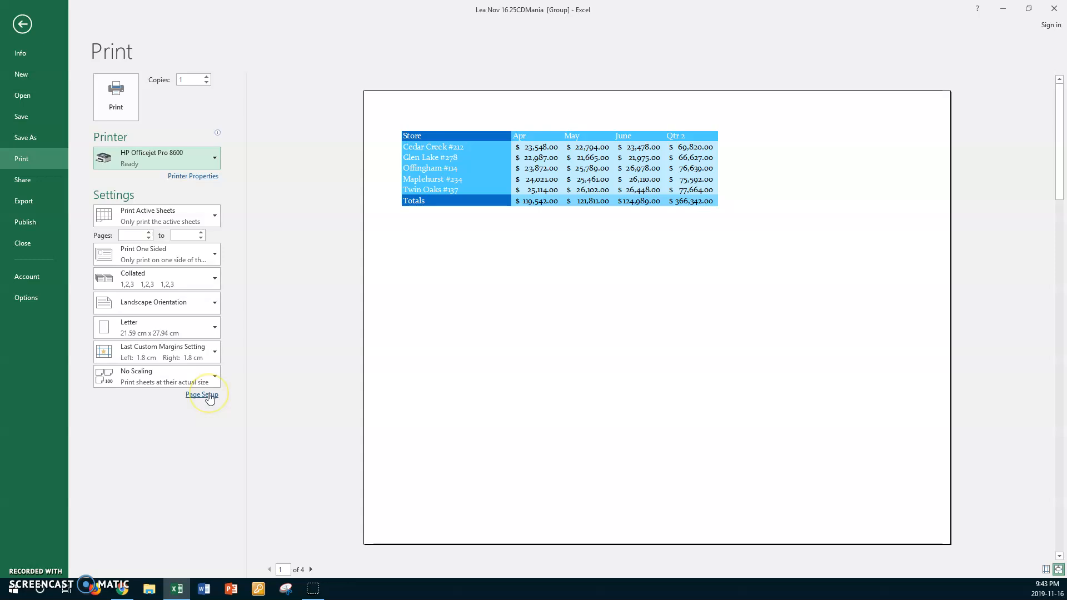
- Start a custom header in the page setup and enter the author's full name in its left section
left_click(208, 394)
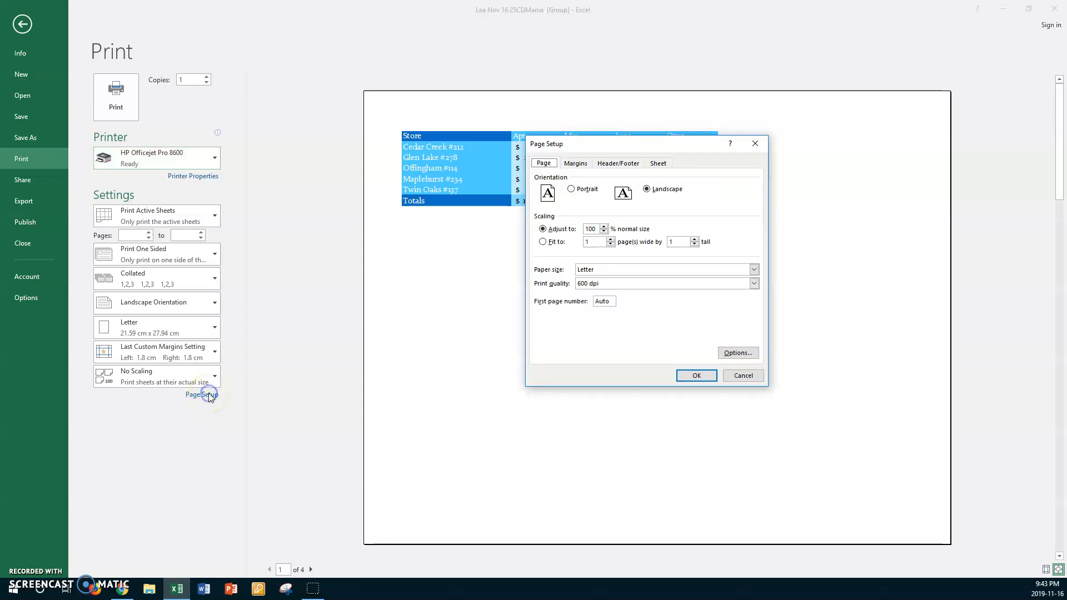
left_click(619, 163)
left_click(616, 233)
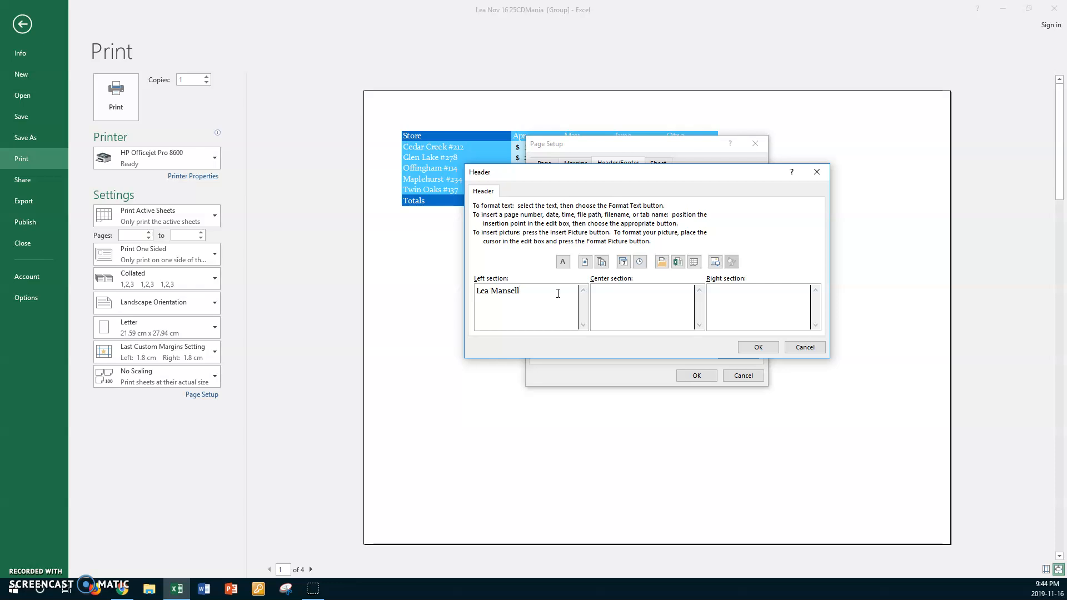
- Set the font size of the name in the header's left section to 20
triple_click(557, 294)
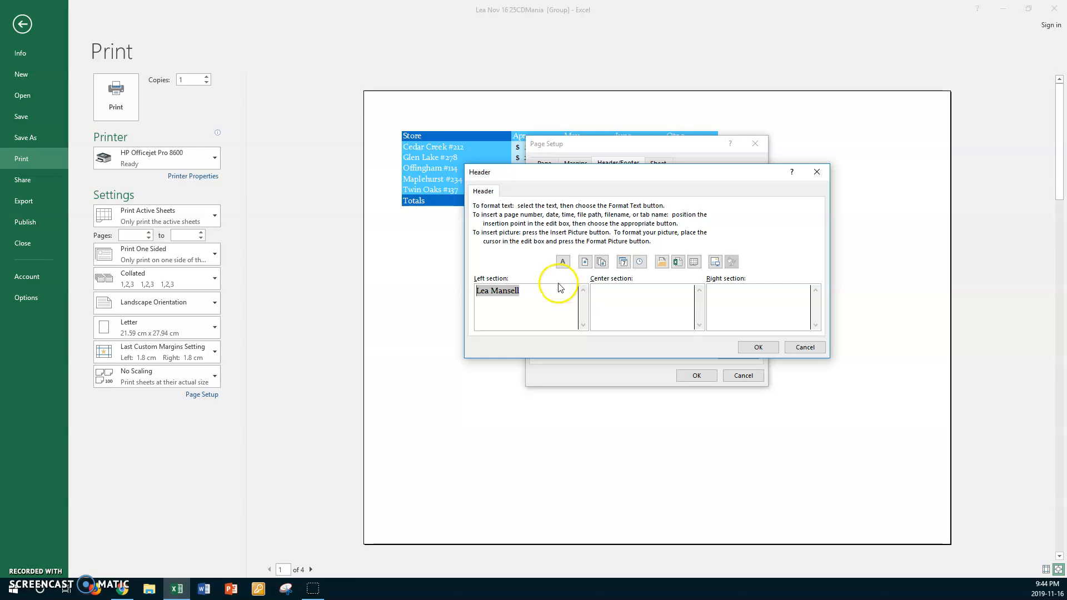
left_click(562, 262)
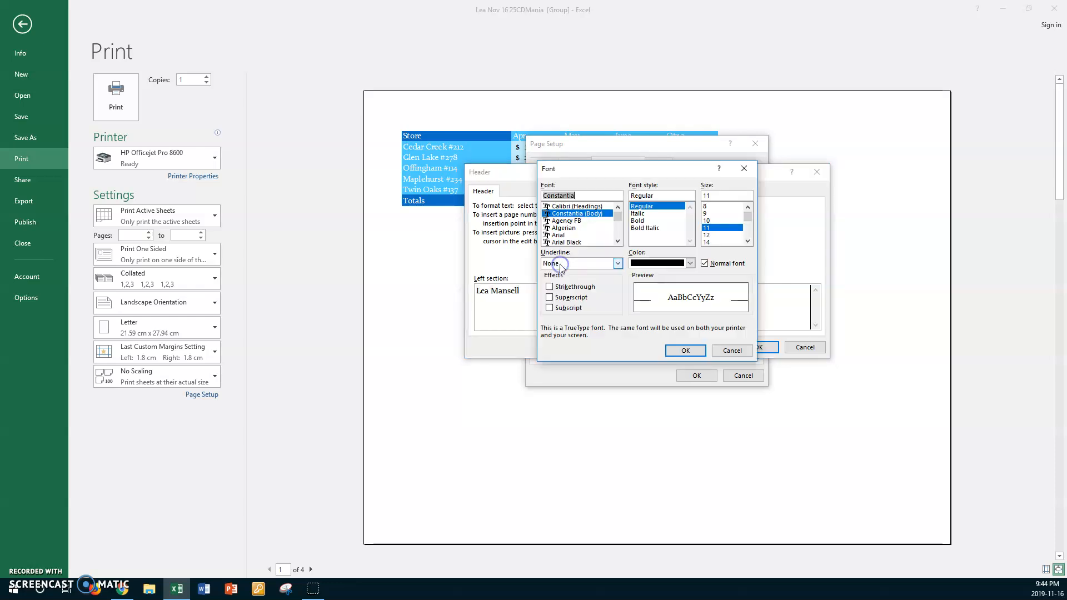
left_click(745, 239)
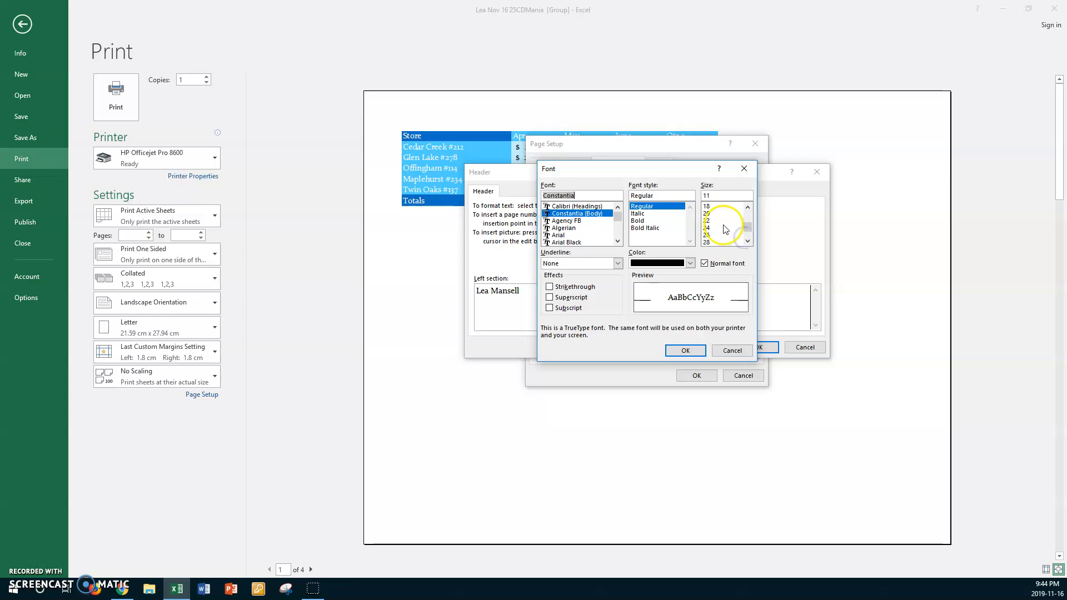
left_click(708, 214)
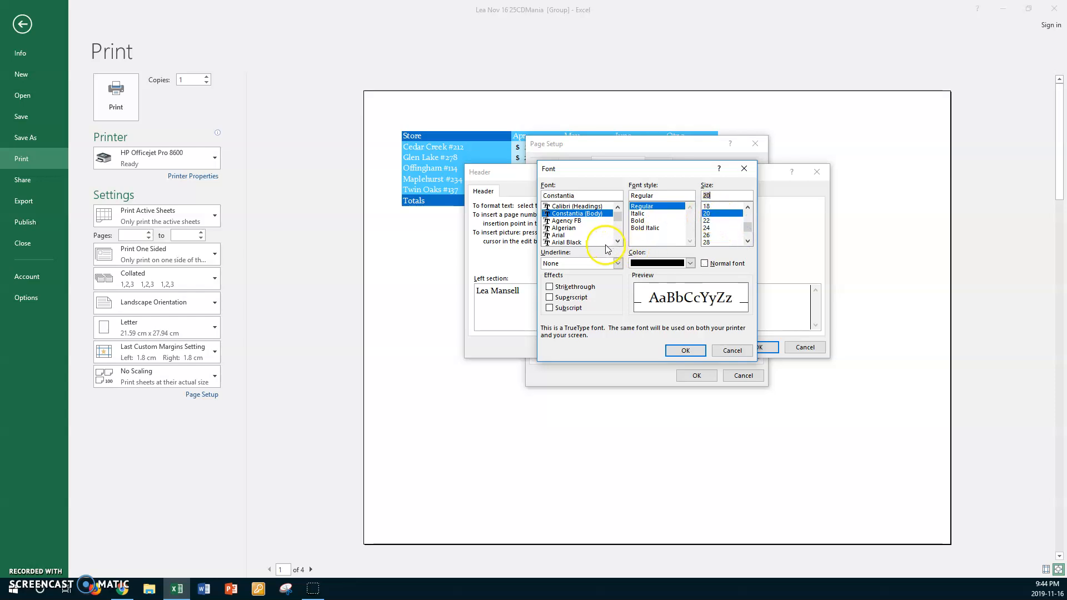
- Set the header name's font to Bauhaus 93 and its color to a blue theme color
left_click(570, 233)
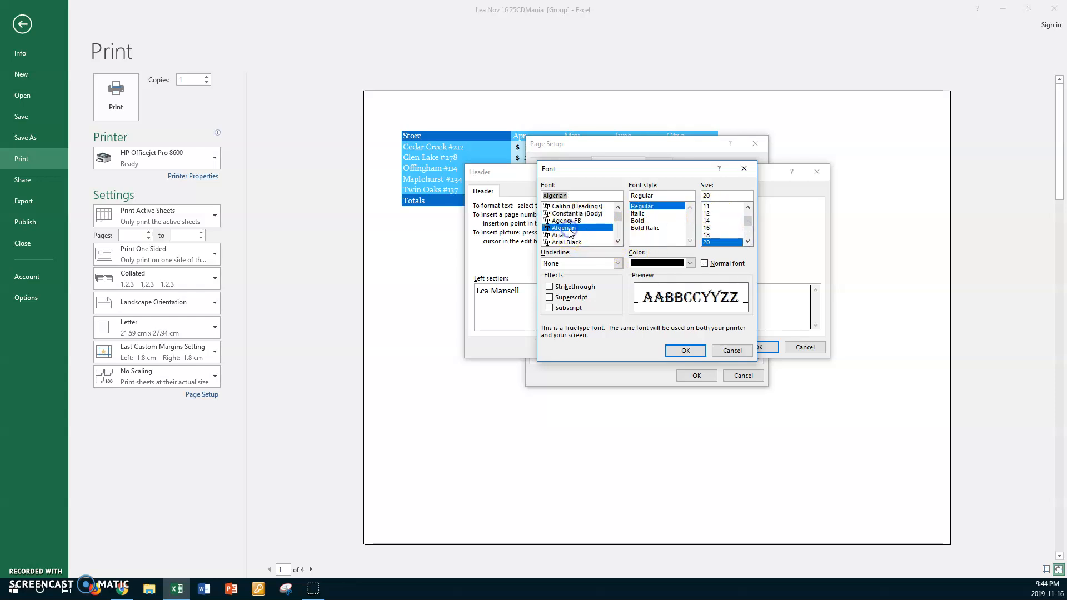
key("Down")
key("Down")
key("Down")
key("Down")
key("Down")
key("Down")
key("Down")
key("Down")
key("Down")
key("Down")
key("Down")
key("Down")
key("Down")
key("Down")
key("Down")
key("Down")
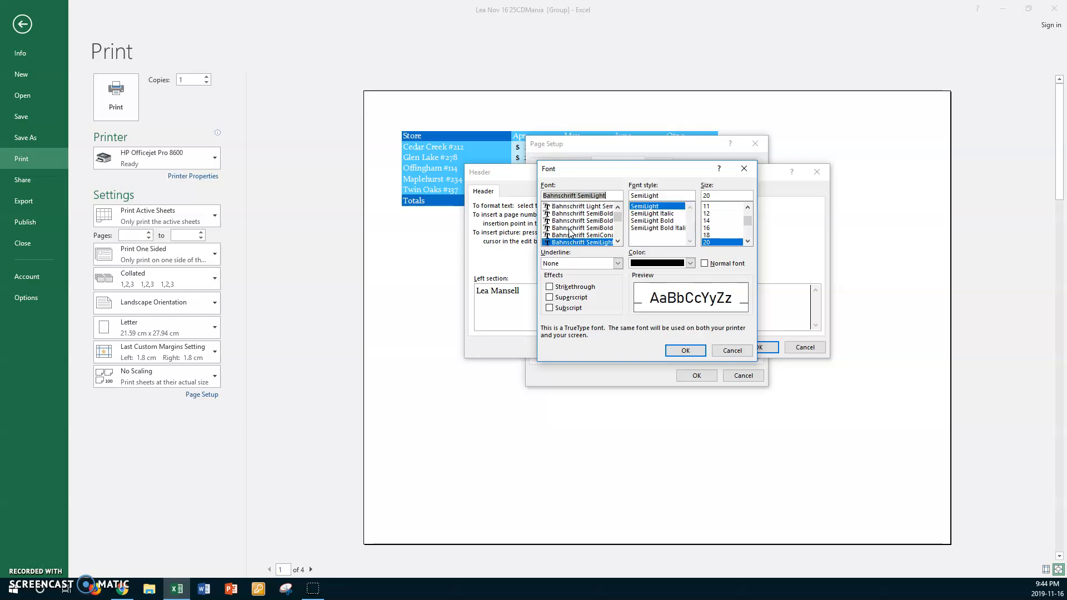
key("Down")
key("Down")
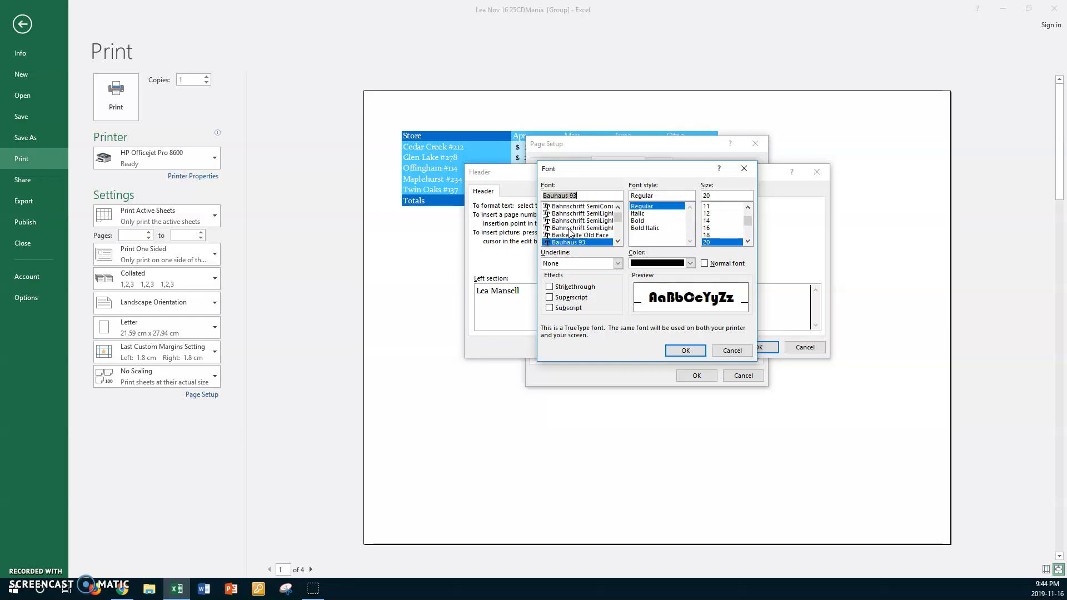
left_click(570, 242)
left_click(689, 263)
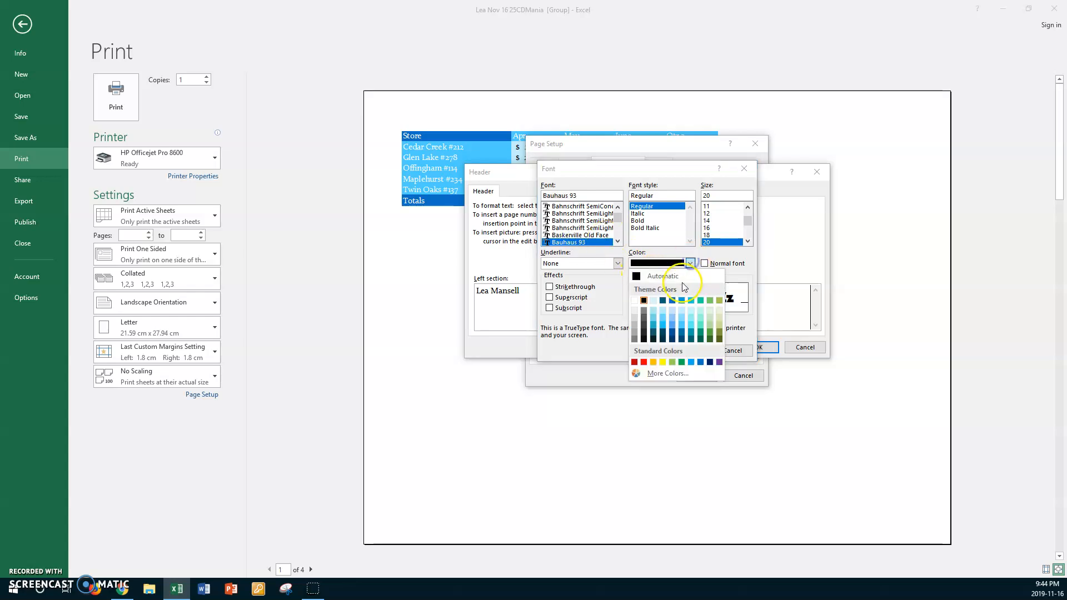
left_click(673, 300)
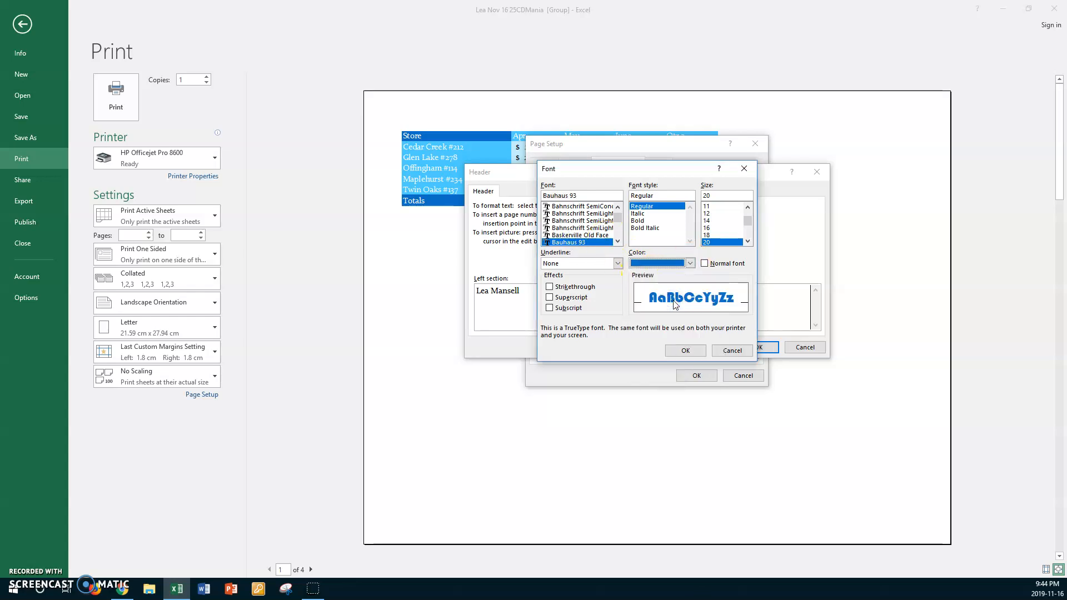
left_click(699, 352)
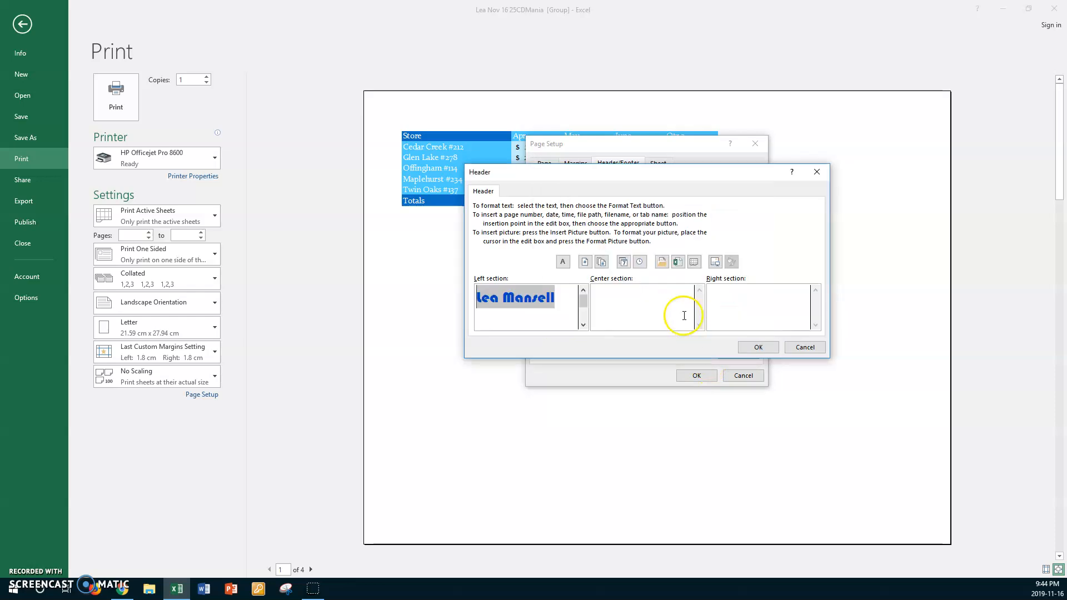
- Insert the date and time in the header's center section, and the sheet name with page number "of" total pages in the right section
left_click(624, 264)
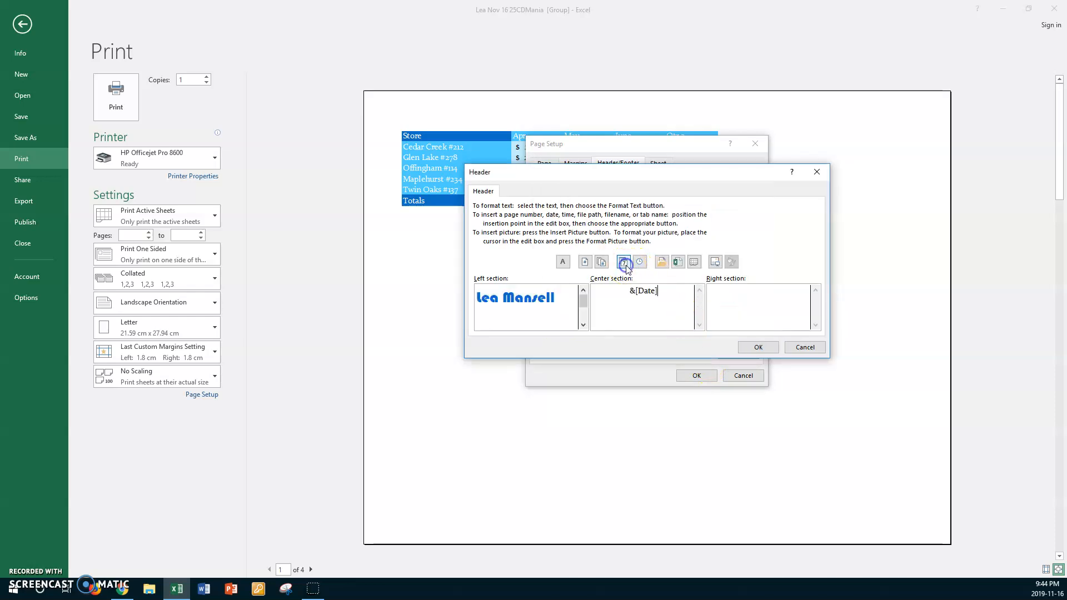
left_click(644, 271)
left_click(772, 297)
left_click(694, 265)
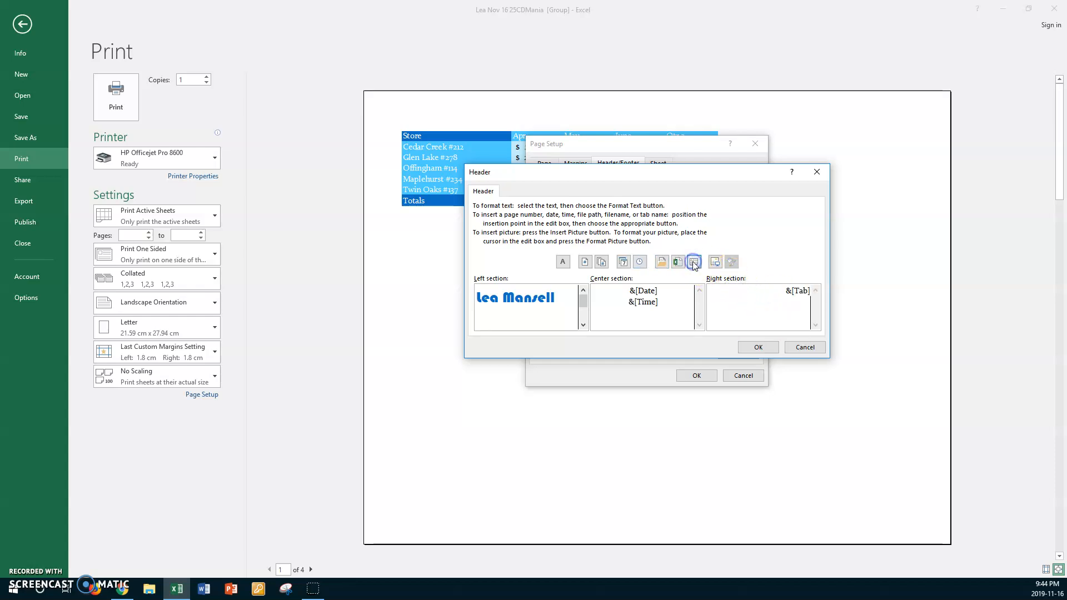
left_click(586, 263)
type("of")
left_click(601, 262)
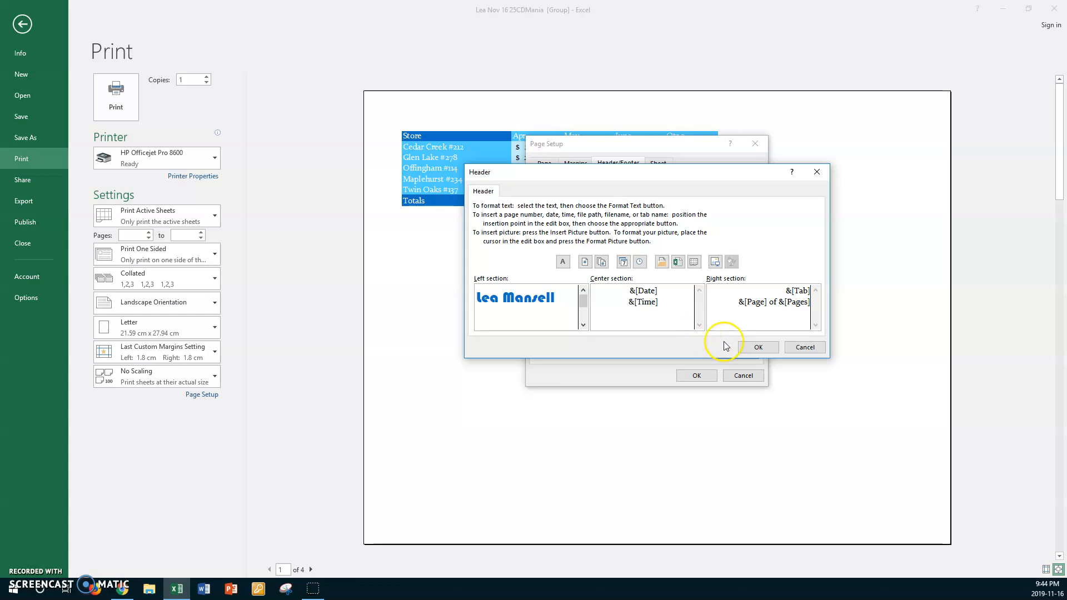
left_click(758, 346)
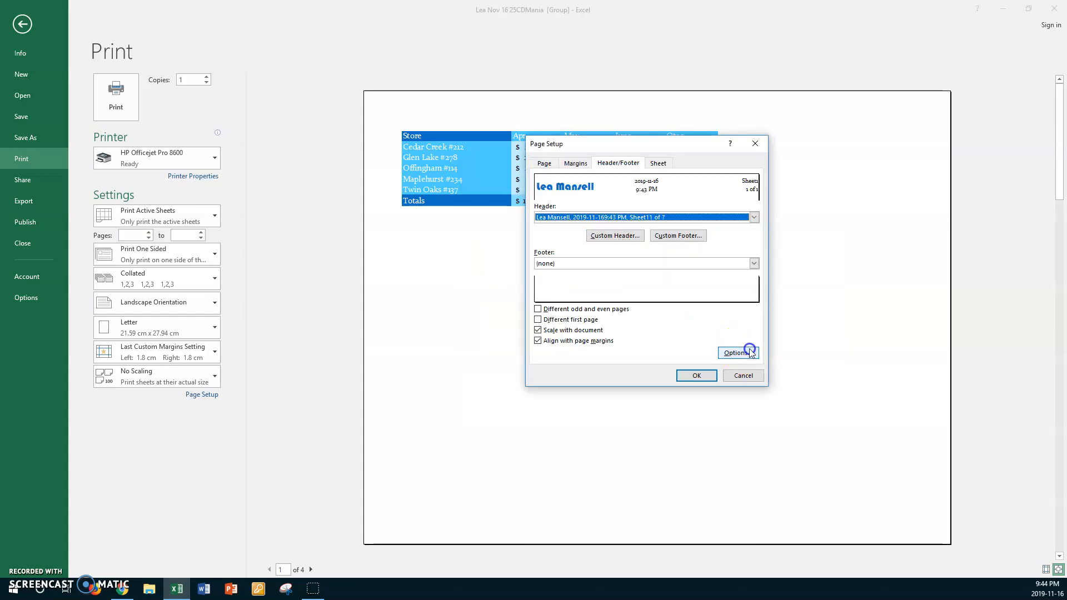
- Create a custom footer with the file path and file name in its left section
left_click(674, 238)
left_click(661, 261)
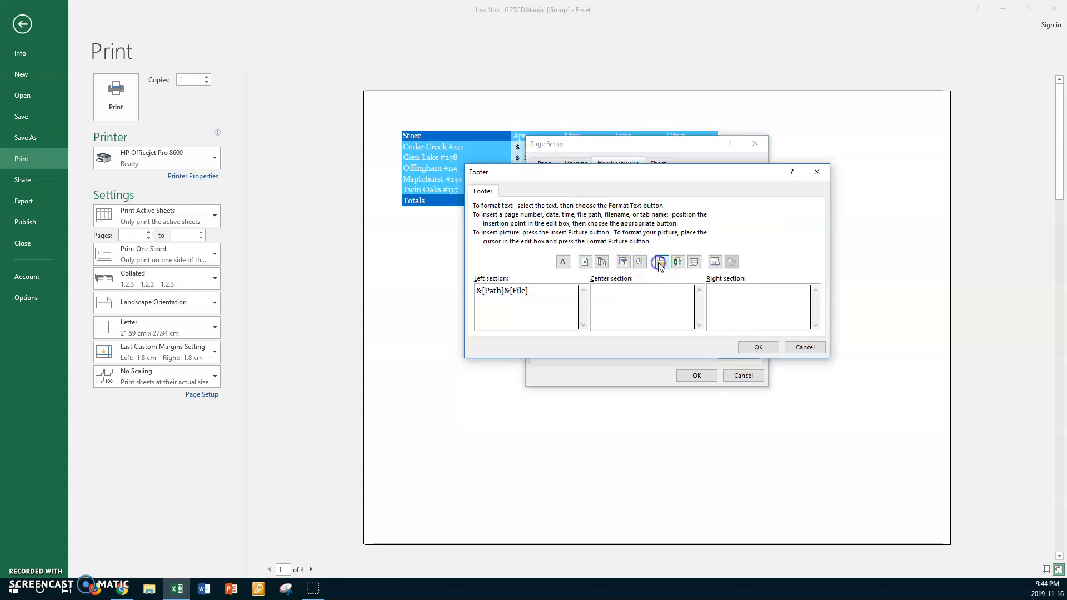
left_click_drag(553, 289, 452, 295)
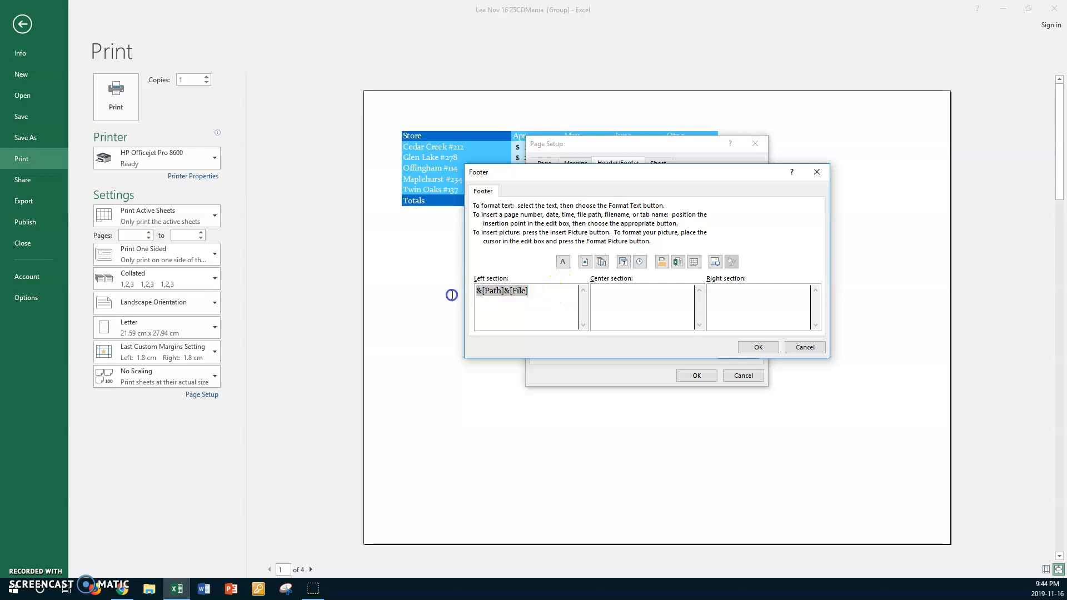
left_click(758, 347)
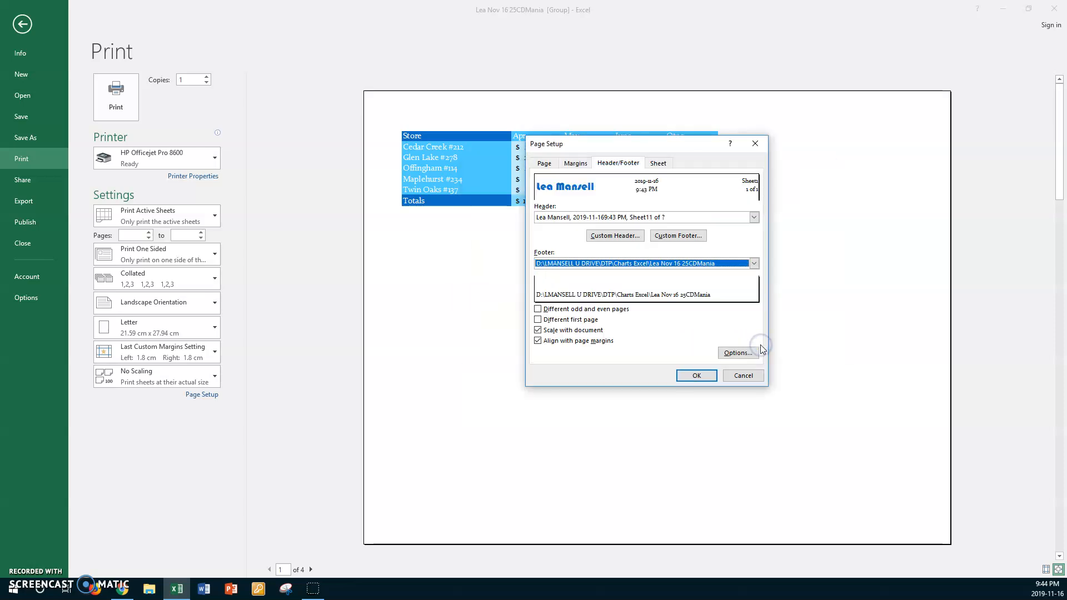
- Turn on printing of gridlines and of row and column headings for the grouped sheets in the page setup
left_click(545, 167)
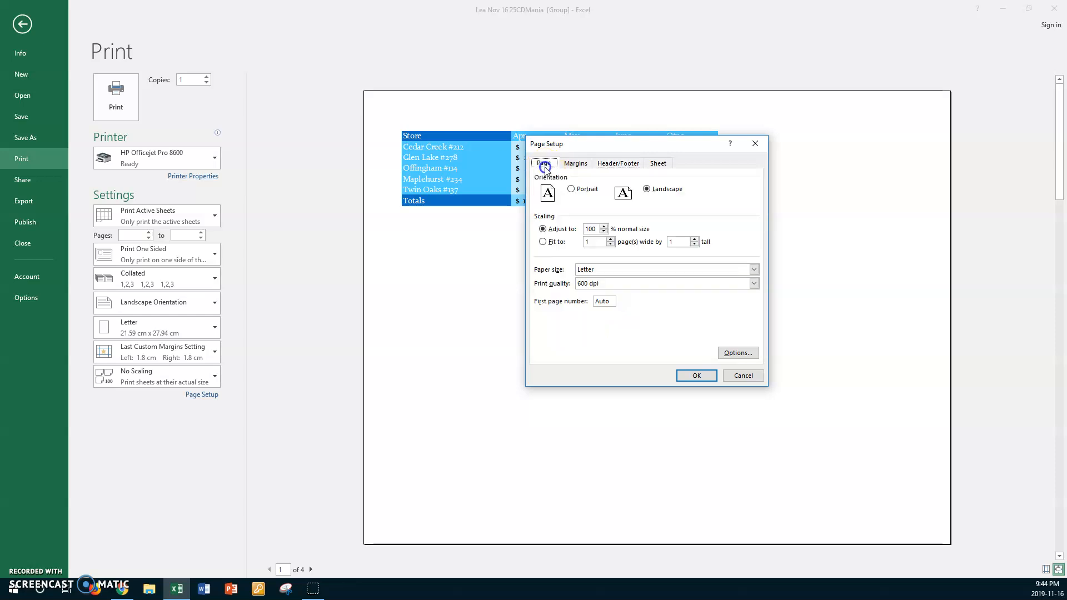
left_click(658, 163)
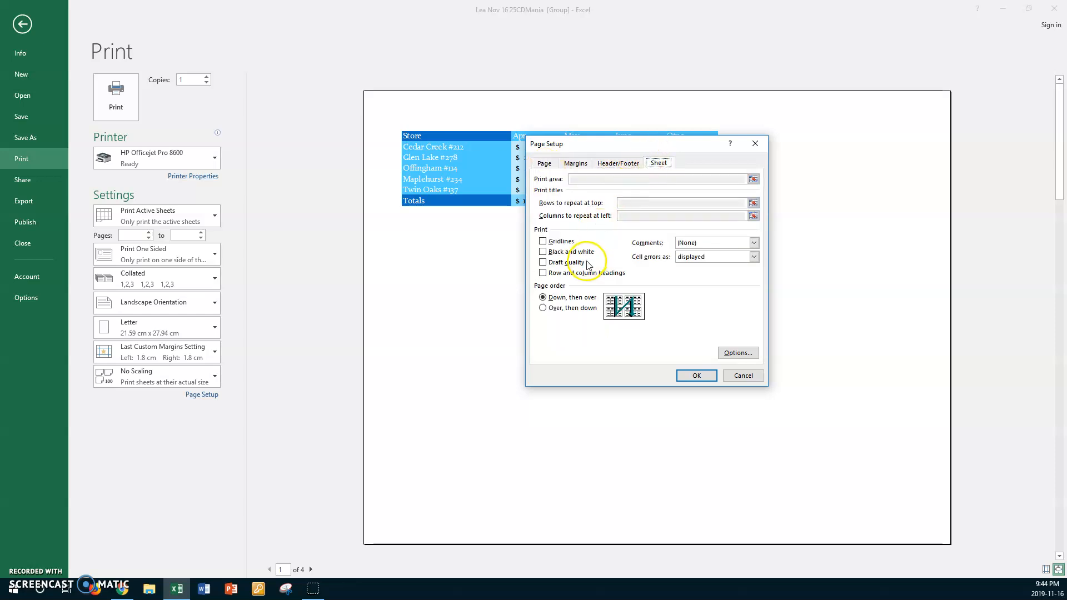
left_click(544, 241)
left_click(543, 273)
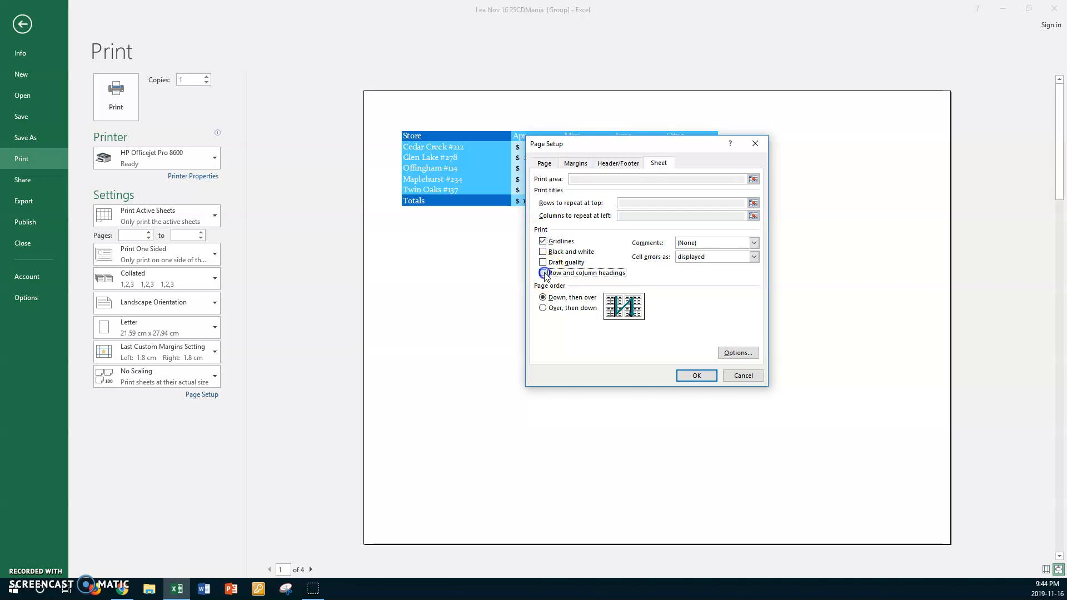
left_click(696, 376)
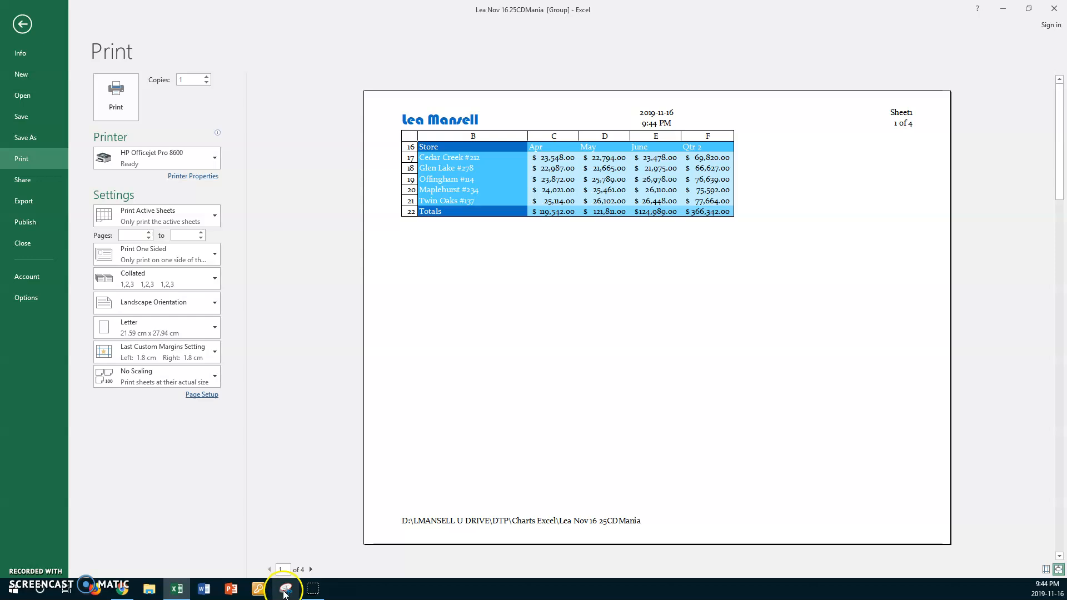
- Check the remaining landscape preview pages and change the page orientation to portrait
left_click(310, 569)
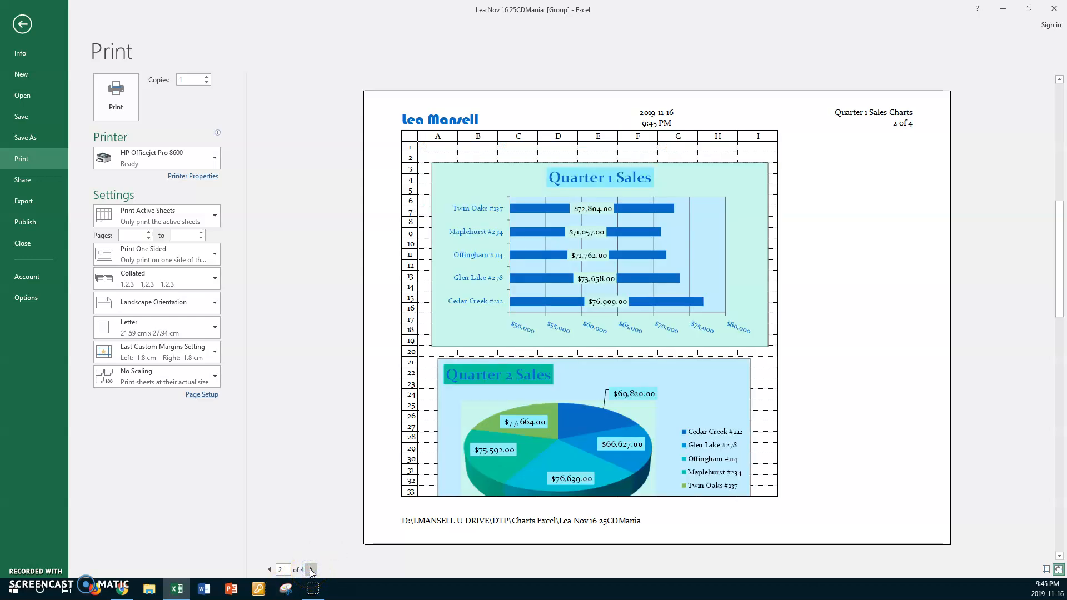
left_click(311, 570)
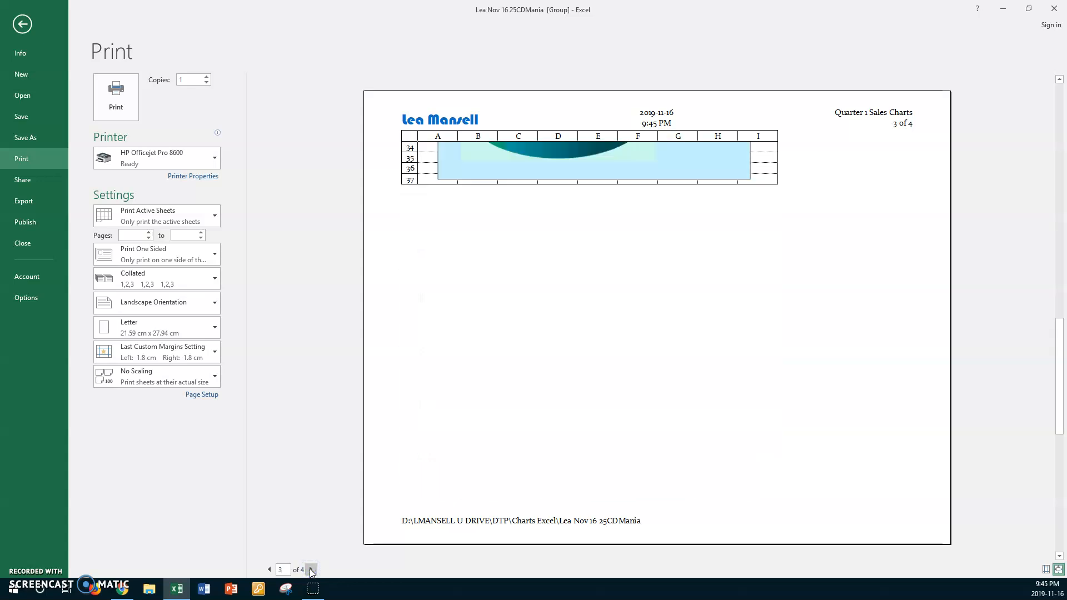
left_click(310, 570)
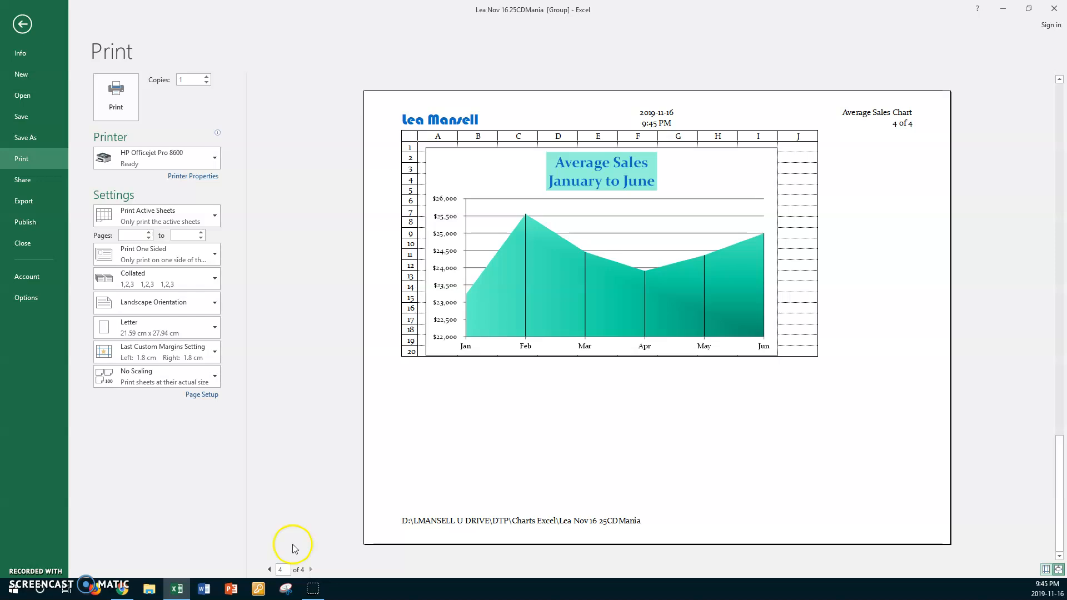
left_click(203, 398)
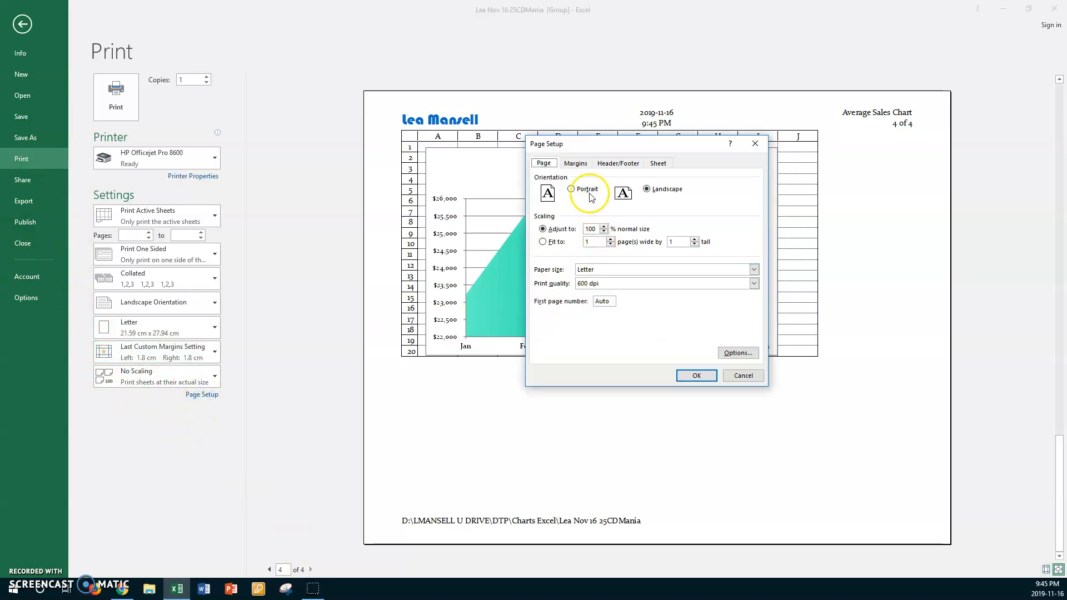
left_click(572, 190)
left_click(684, 376)
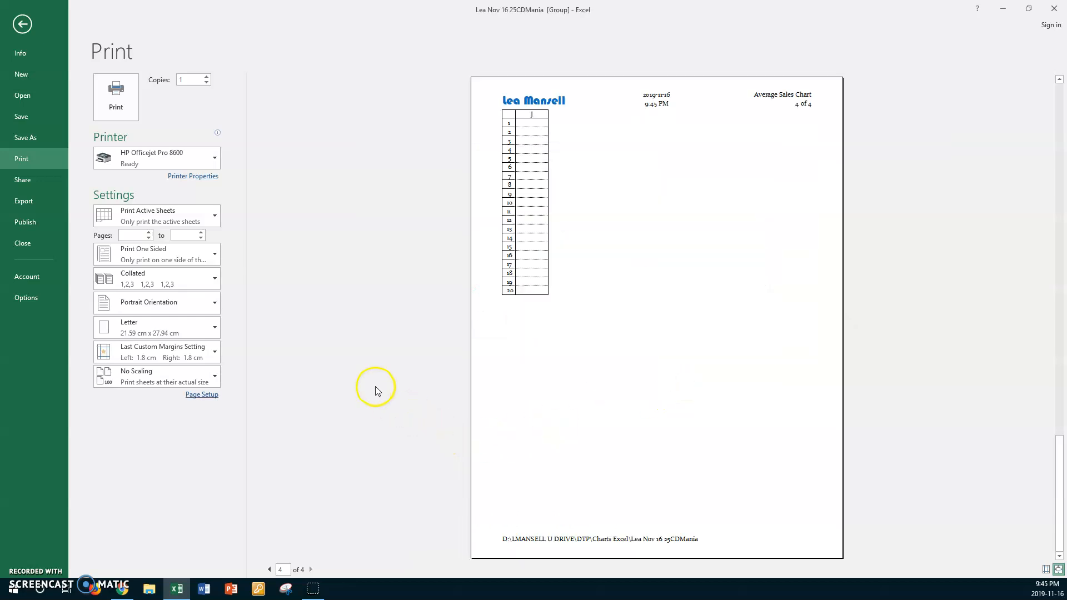
- Review how the table and charts fall on the portrait preview pages, and return to the worksheet
left_click(270, 569)
left_click(270, 569)
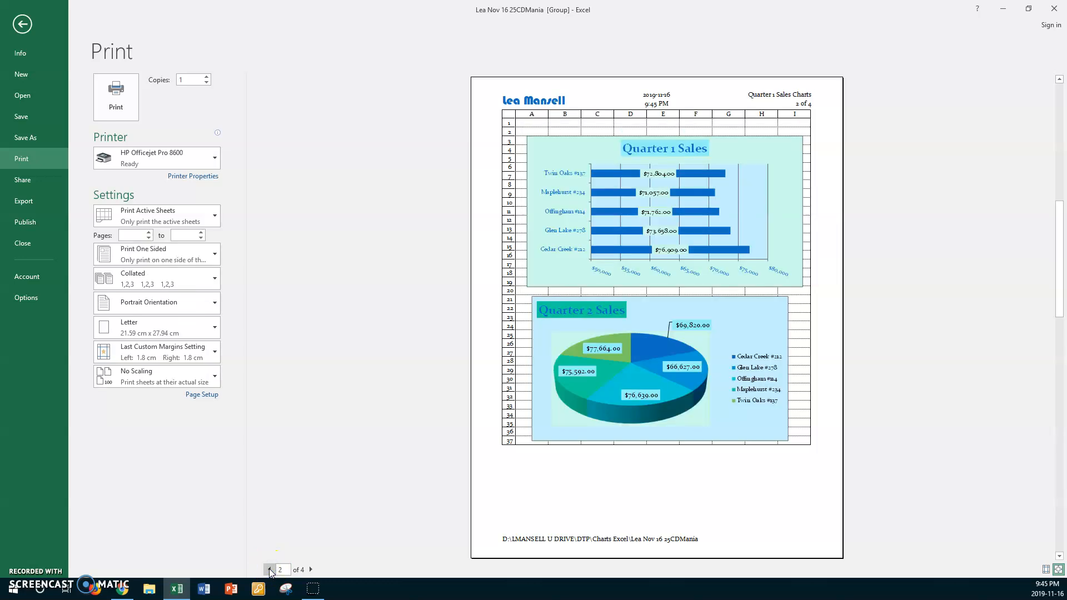
left_click(270, 569)
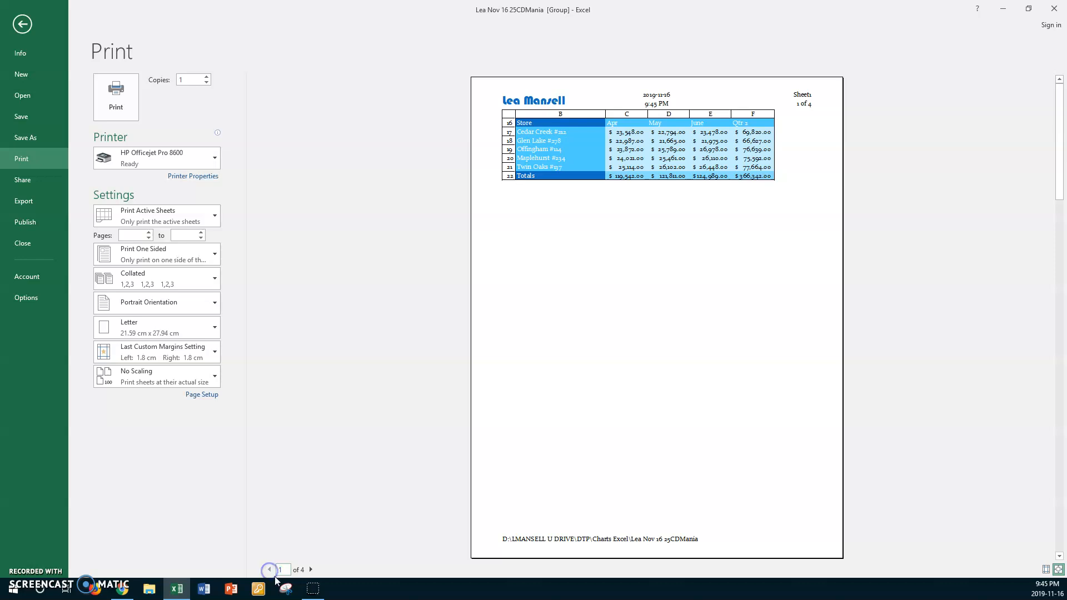
left_click(310, 569)
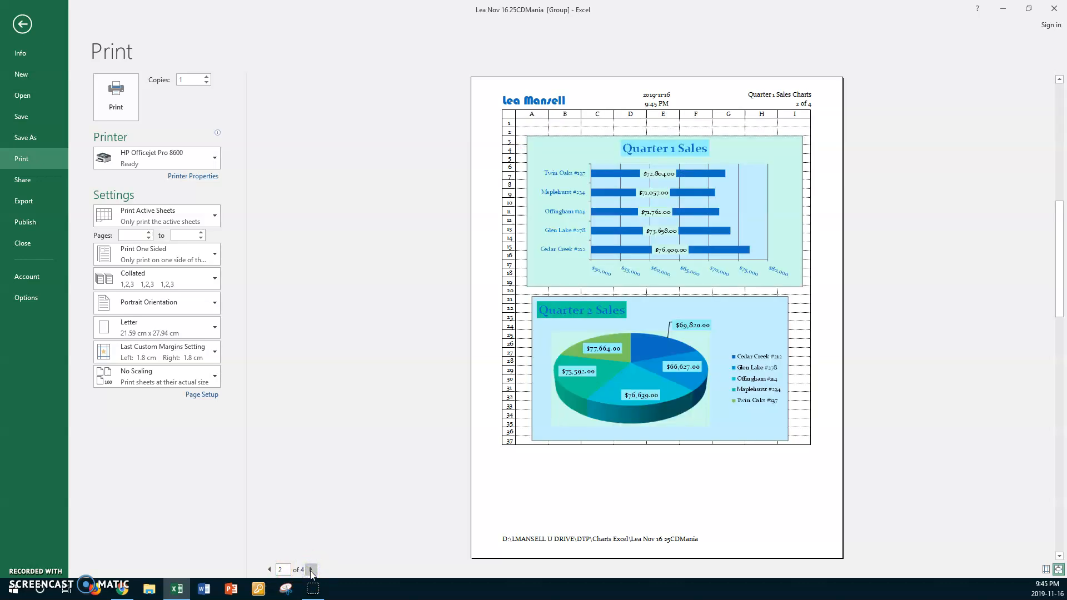
left_click(311, 569)
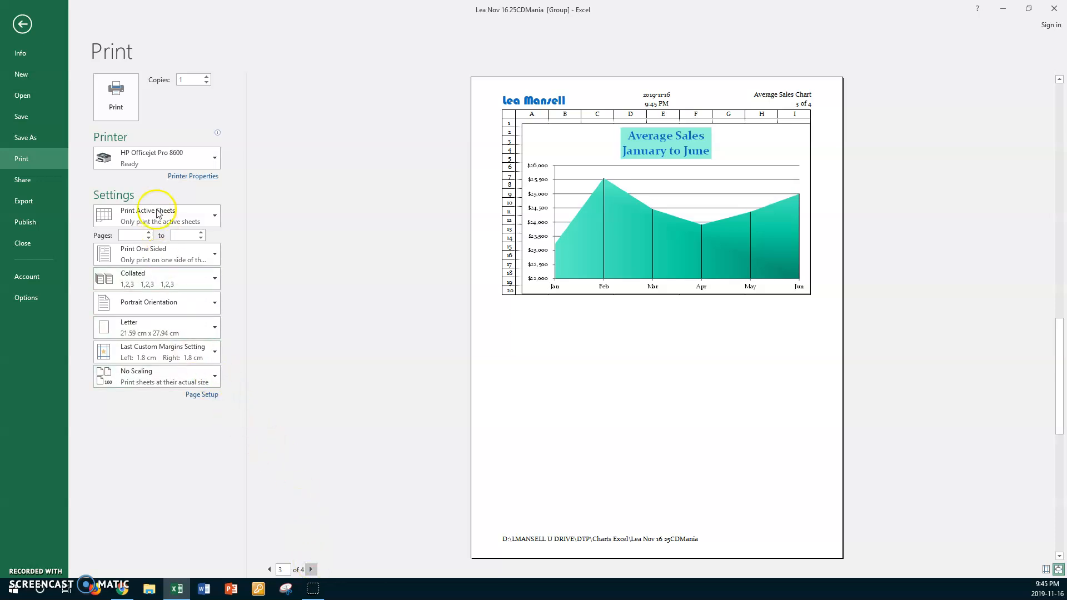
left_click(23, 24)
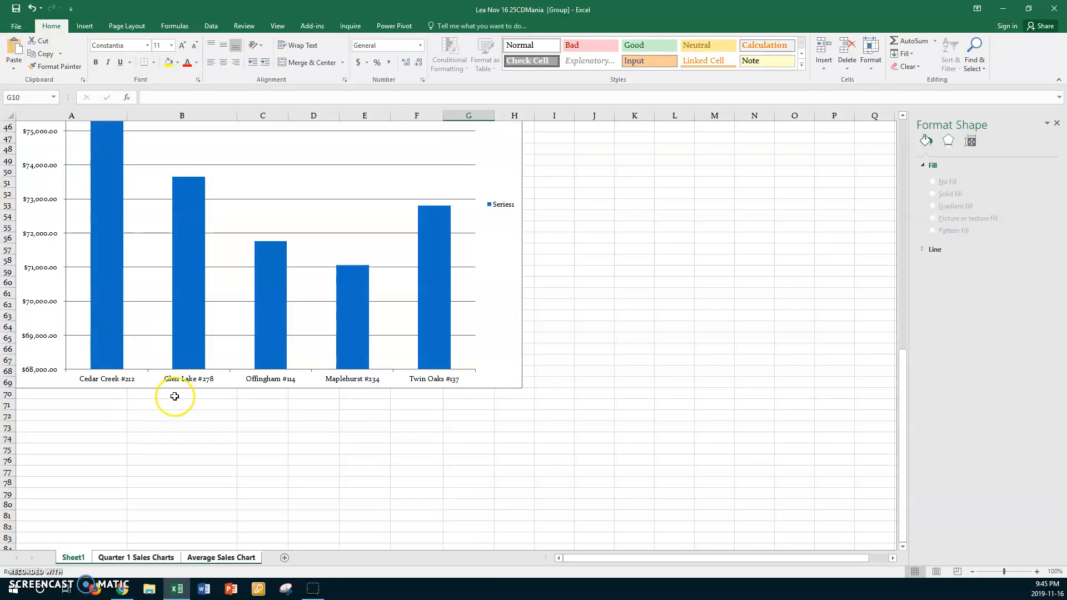
- Ungroup the worksheets and shrink the Average Sales chart slightly so its right edge lies inside column I
left_click(209, 470)
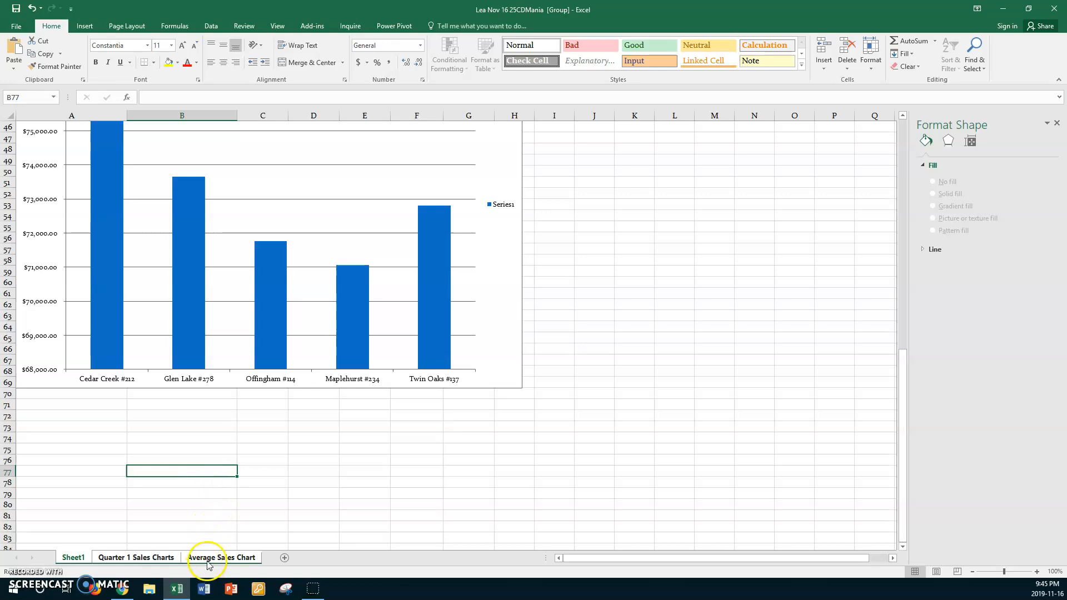
left_click(247, 558)
right_click(247, 557)
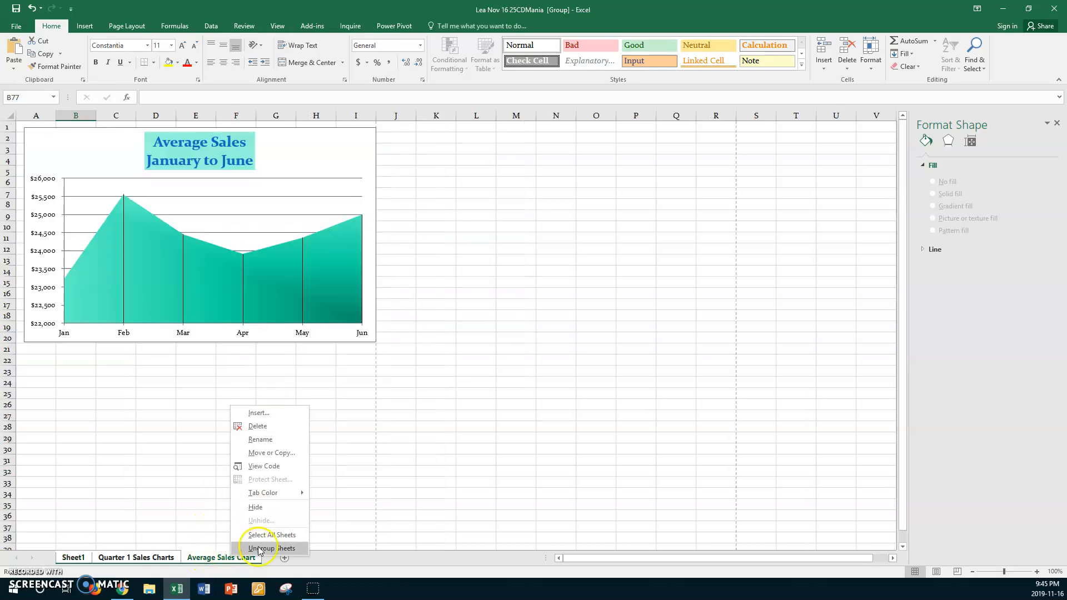
left_click(251, 547)
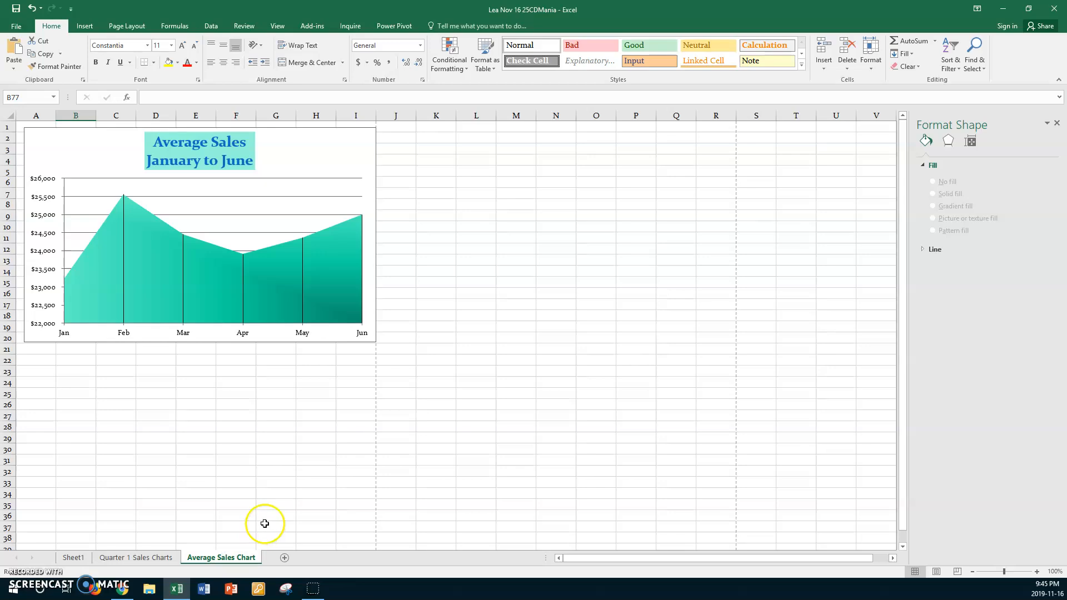
left_click(329, 340)
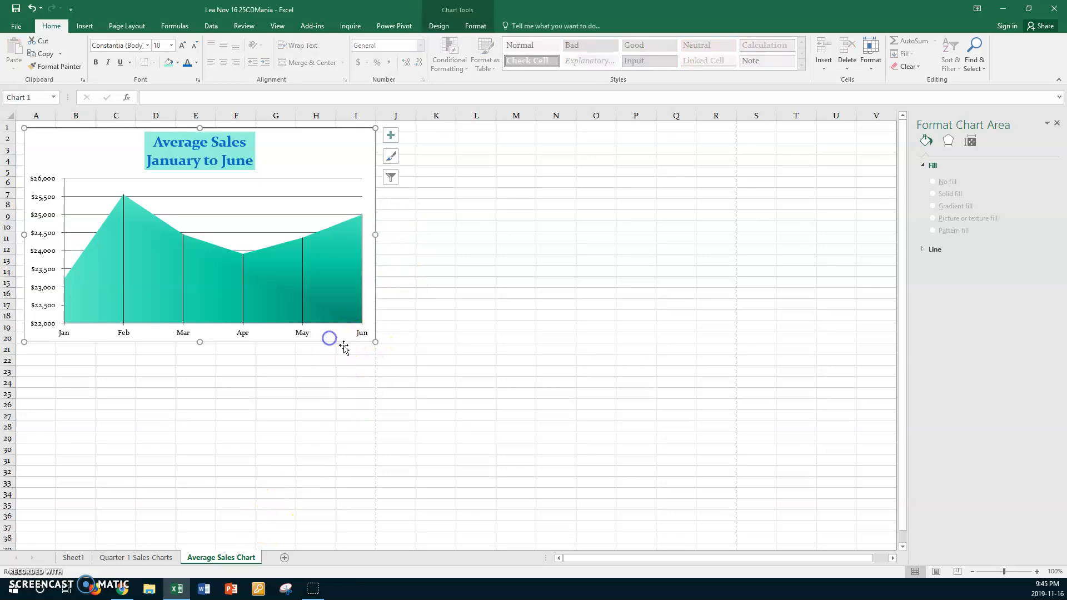
left_click_drag(372, 341, 360, 339)
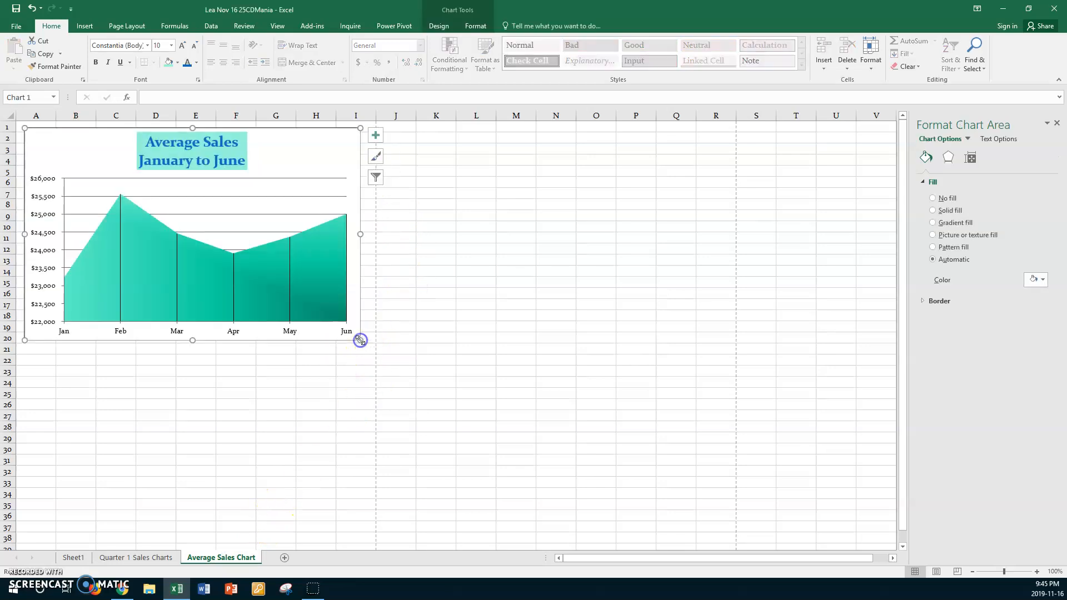
- Look over the charts on the Quarter 1 Sales Charts sheet and the tables at the start of Sheet1
left_click(151, 556)
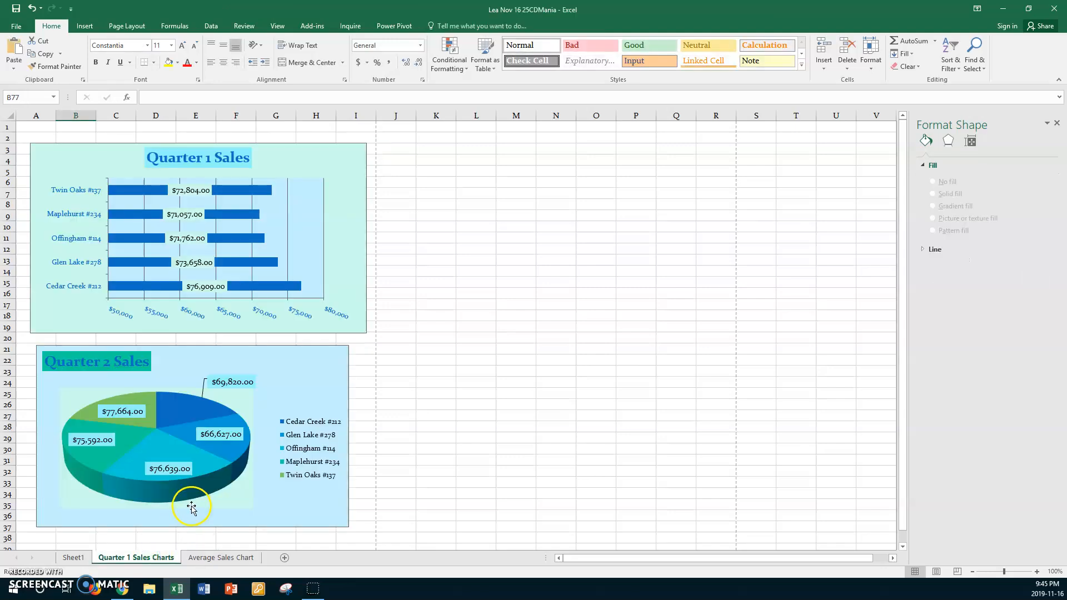
left_click(72, 557)
scroll(237, 456, "up", 7)
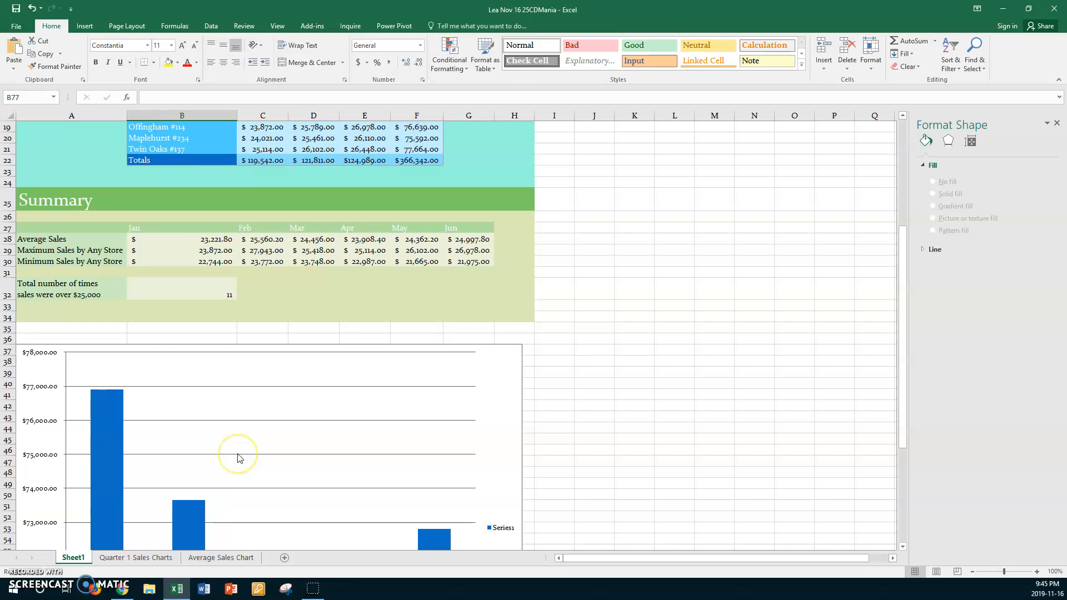
scroll(238, 456, "up", 6)
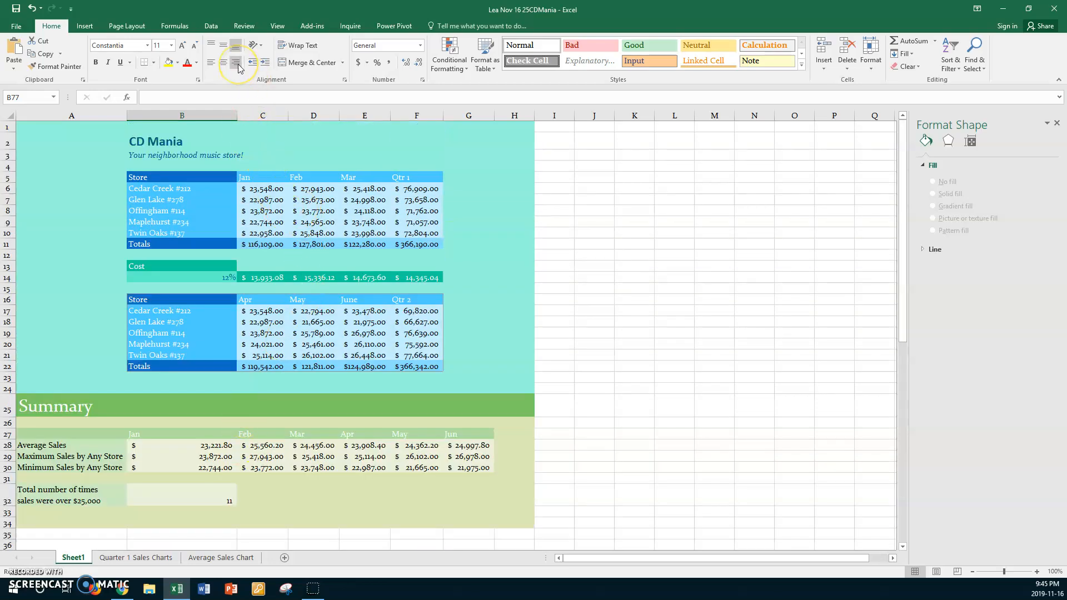
left_click(276, 27)
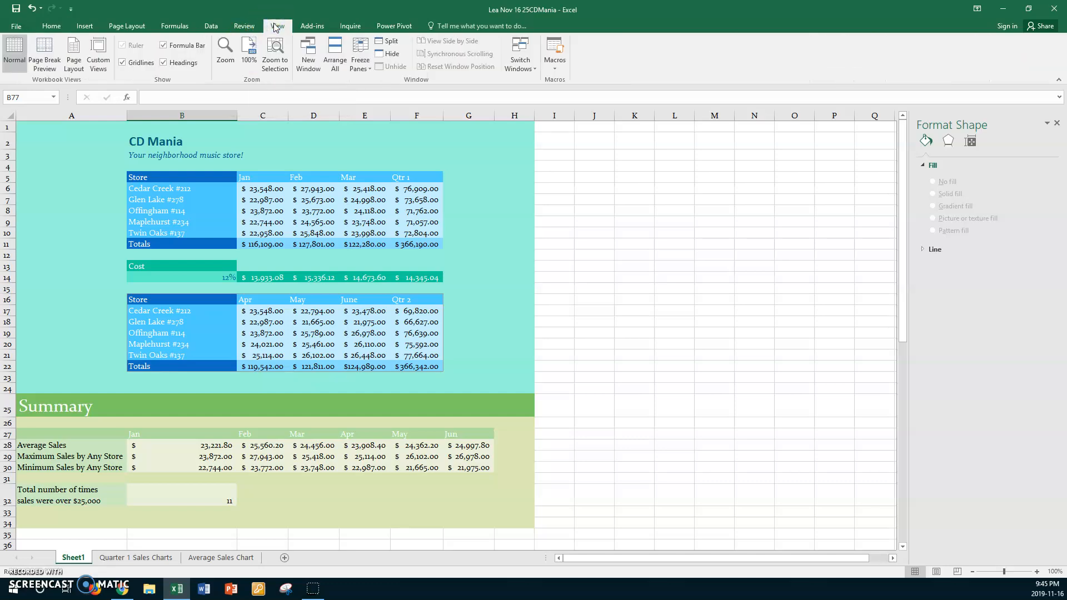
left_click(40, 588)
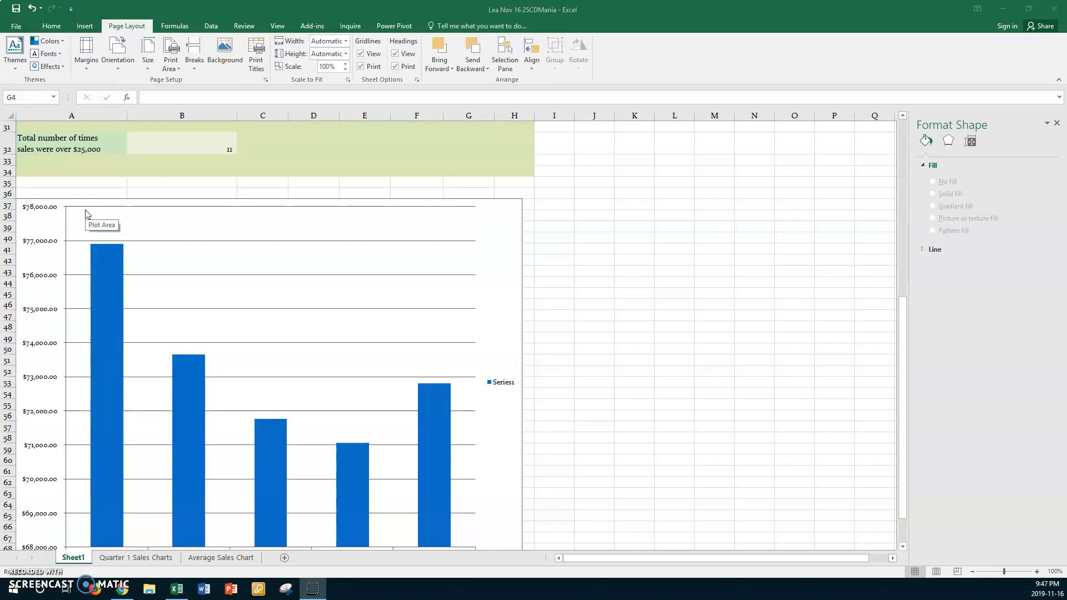
- Examine the print preview of Sheet1 and go back to the worksheet
left_click(17, 27)
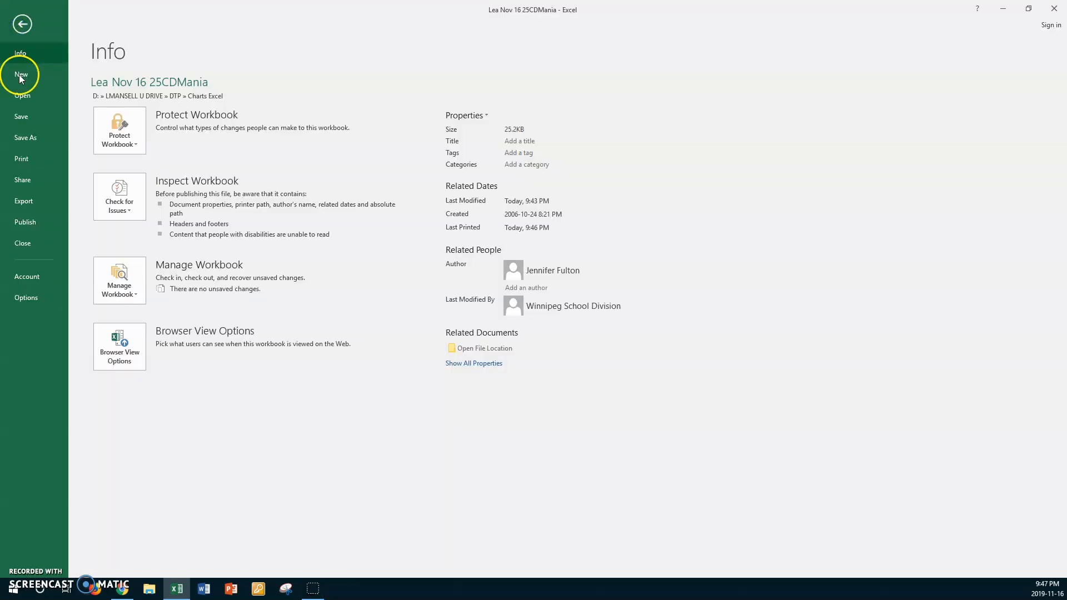
left_click(18, 157)
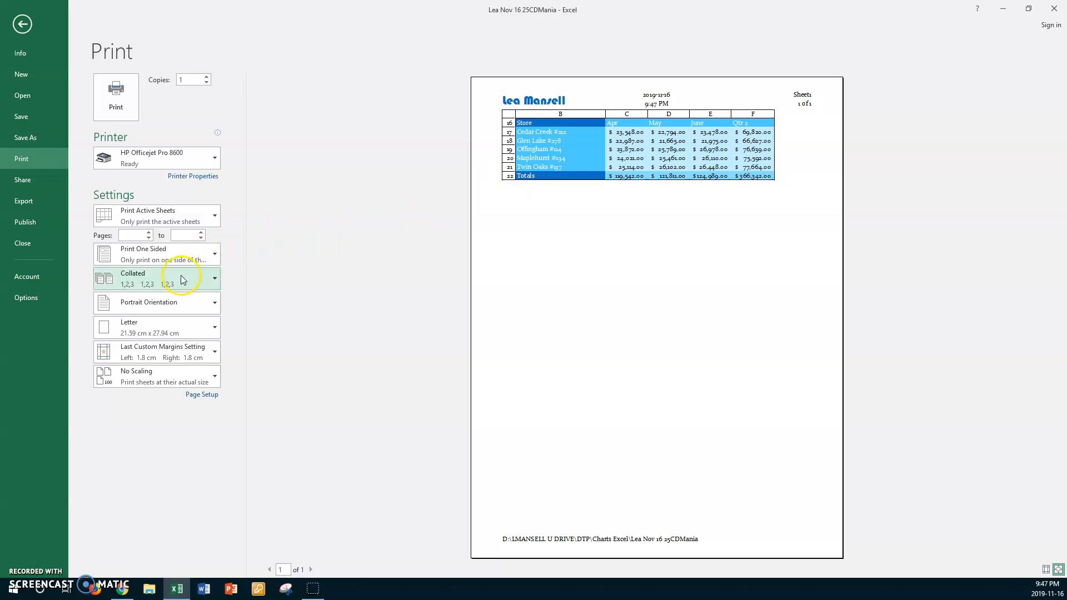
left_click(22, 24)
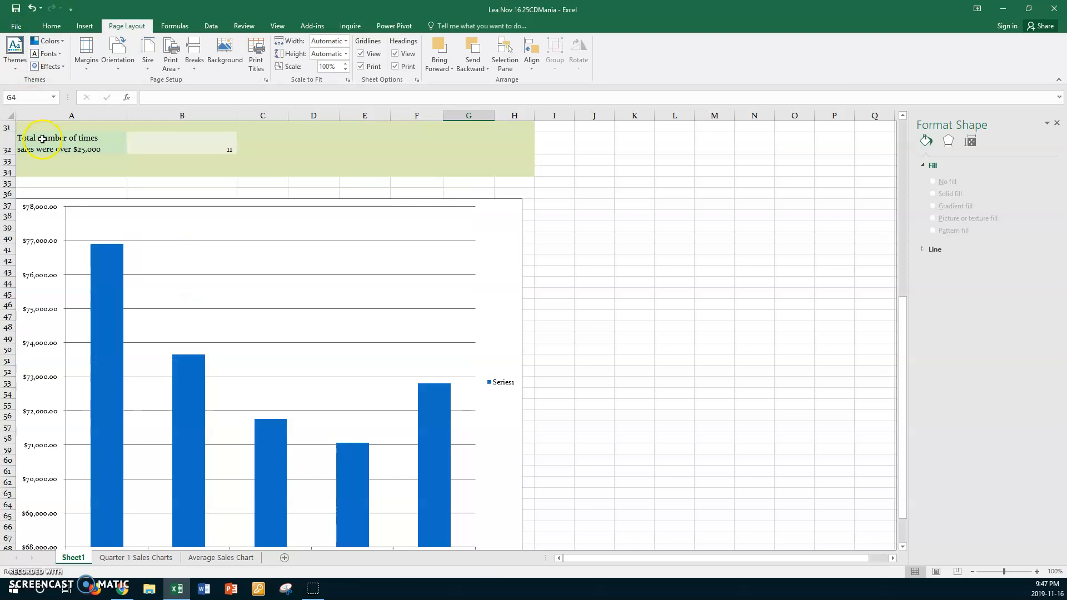
left_click(547, 191)
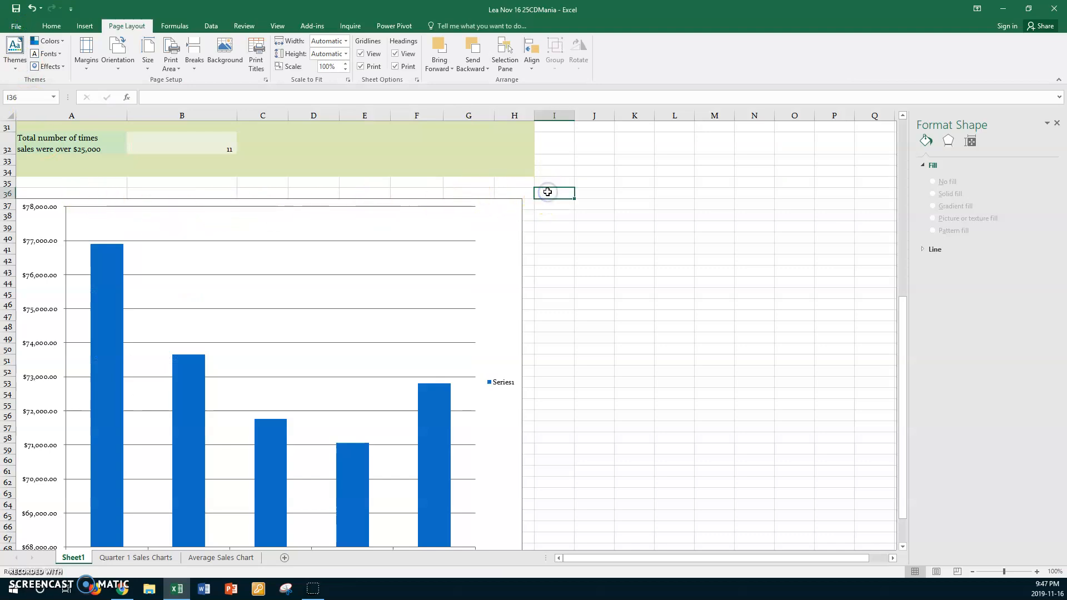